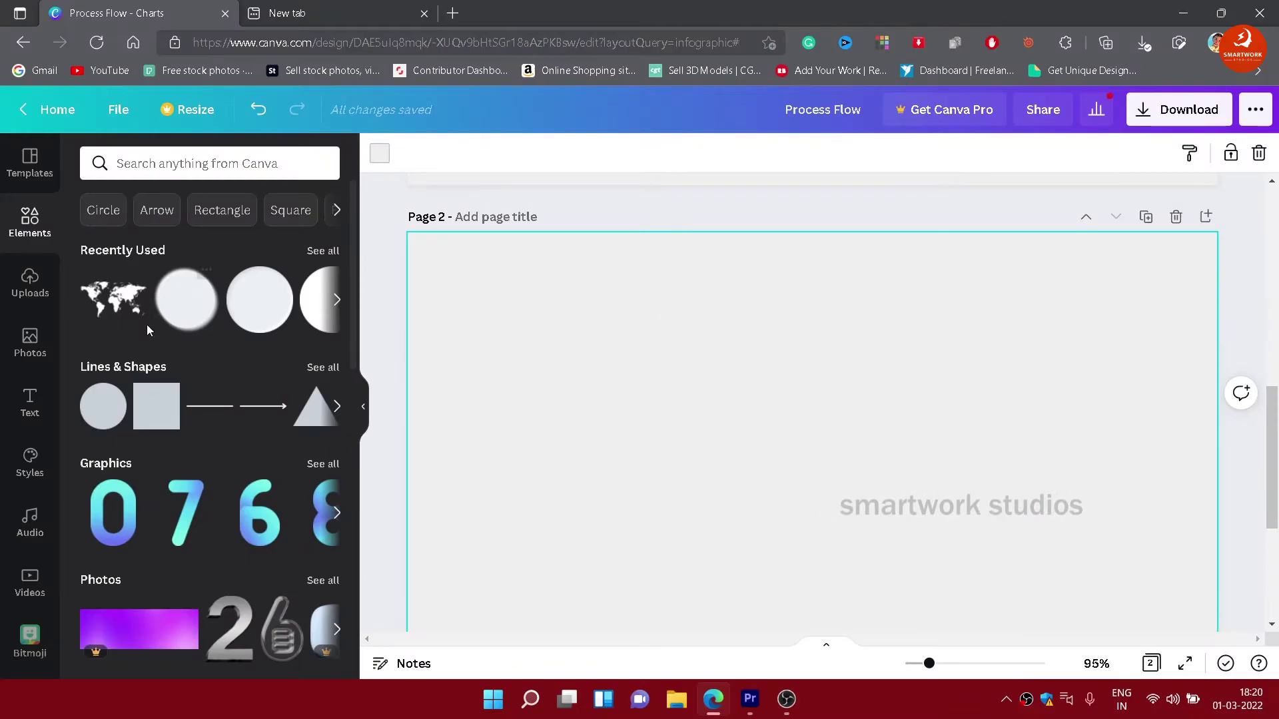
Step: Add the world map graphic to page 2 and set its transparency to 9
click(123, 300)
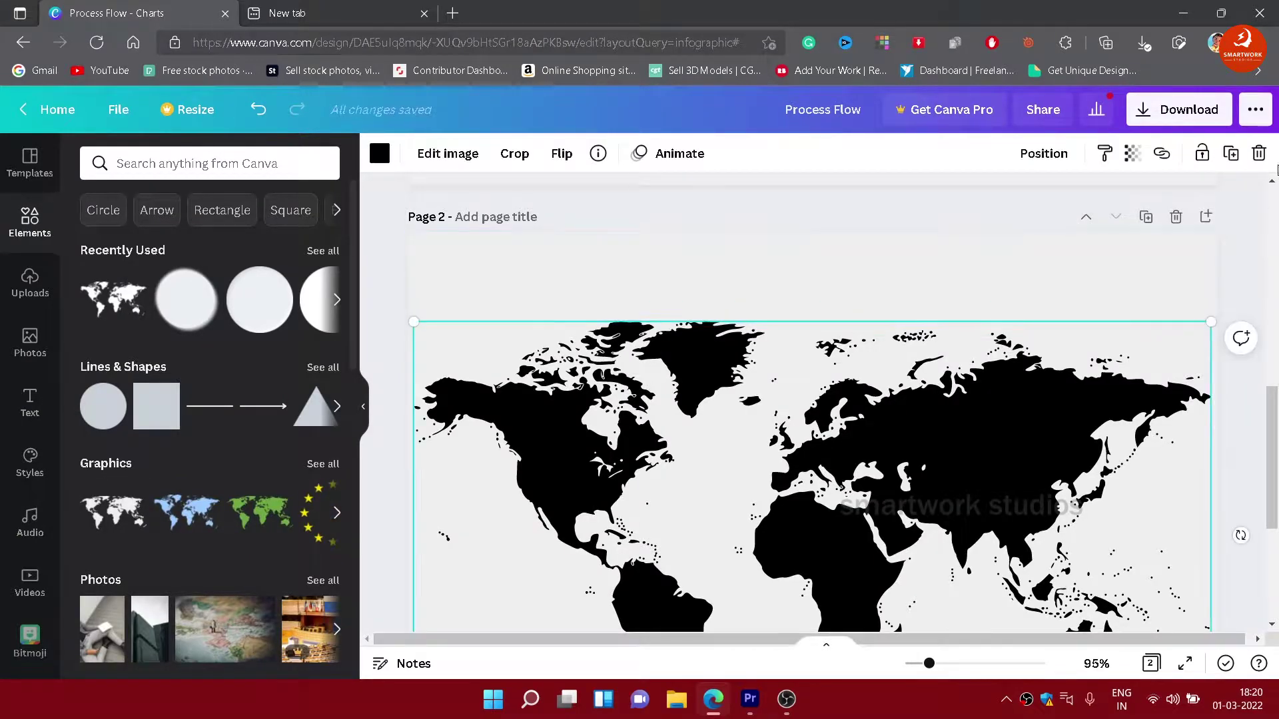
click(1143, 153)
drag(1074, 203, 984, 213)
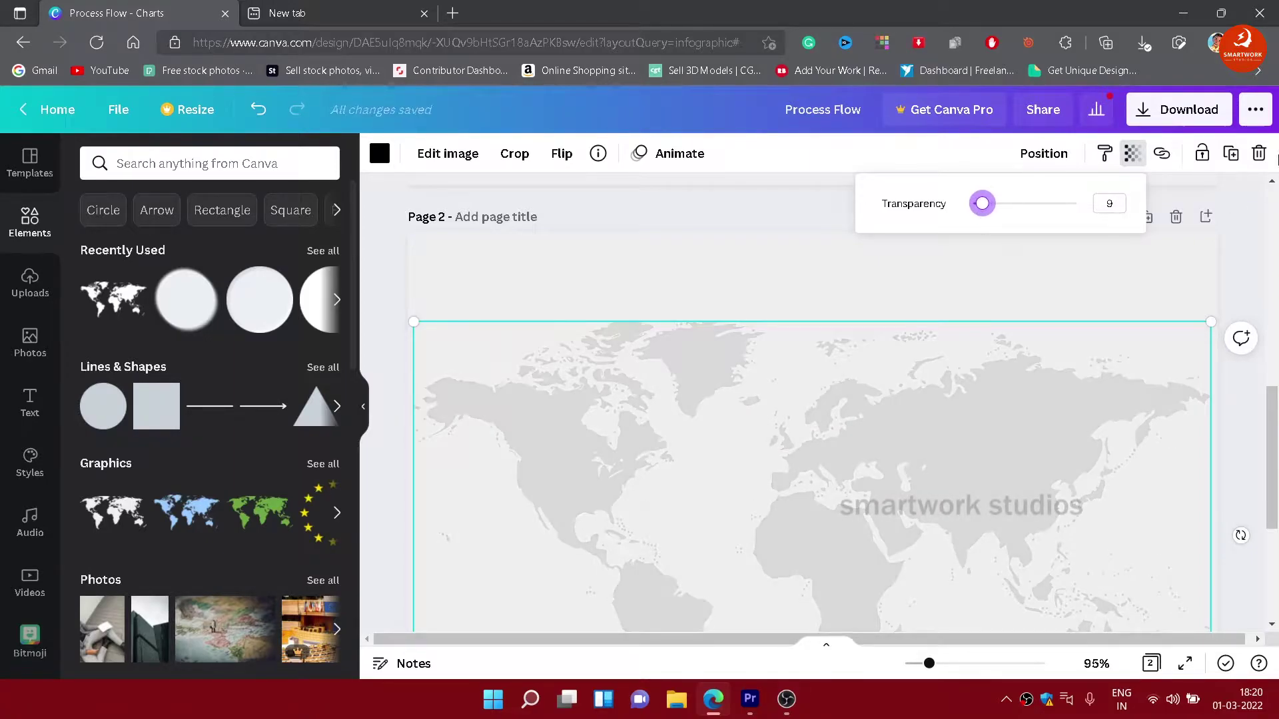
click(1106, 274)
Step: Add the soft-shadow circle graphic and arrange five copies in an evenly spaced row across the map
scroll(1105, 274, down, 2)
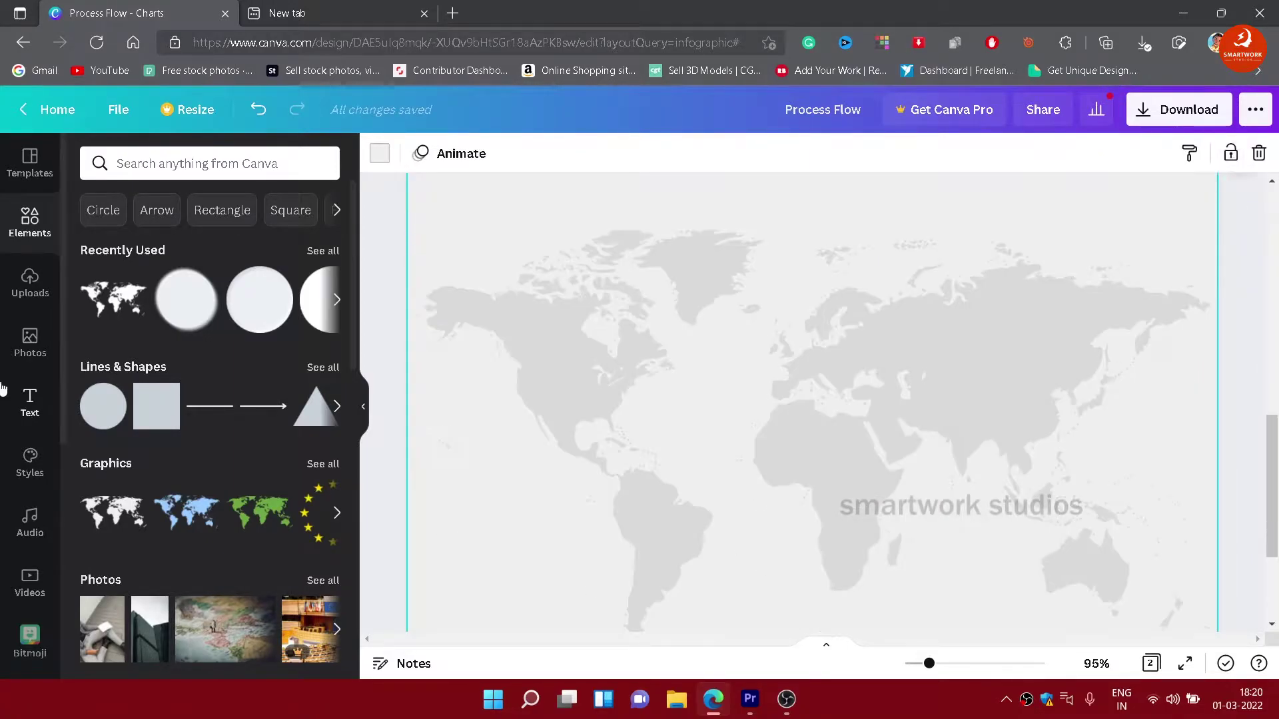
click(178, 326)
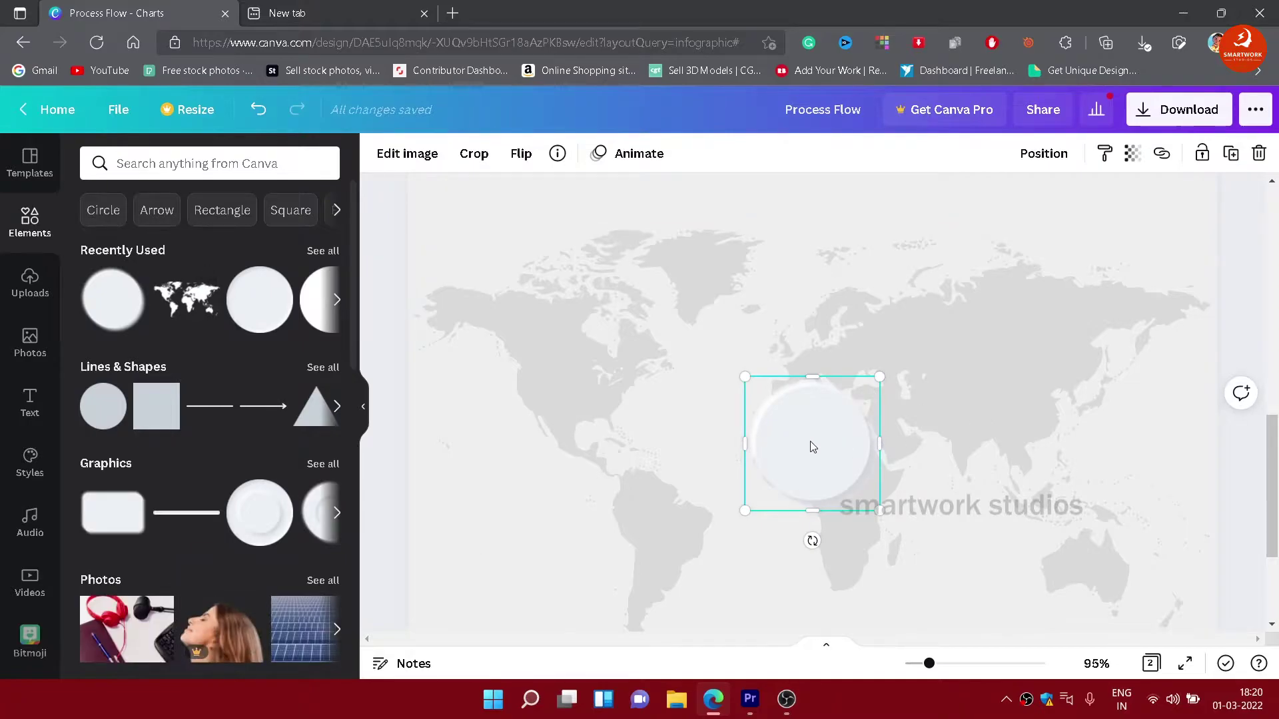
drag(811, 446, 1102, 401)
click(910, 264)
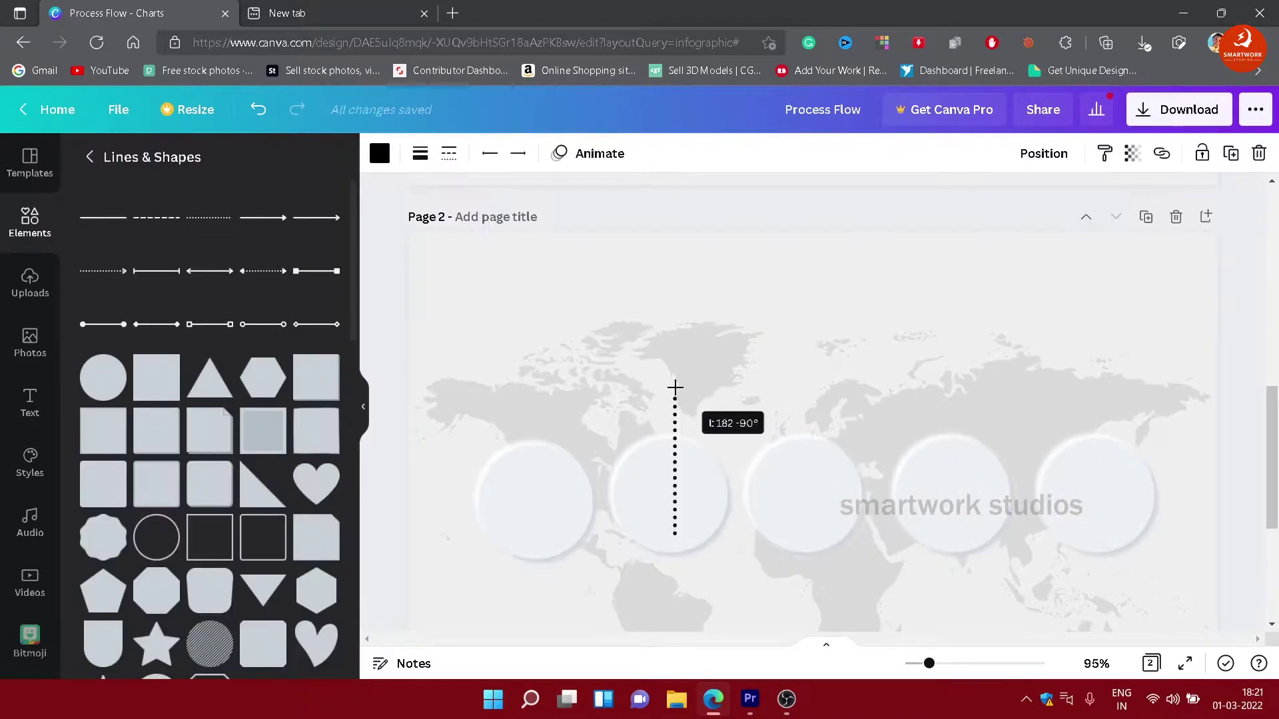
Step: Place vertical dotted lines behind the circles, extending above the second and fourth and below the first, third and fifth
drag(675, 387, 675, 390)
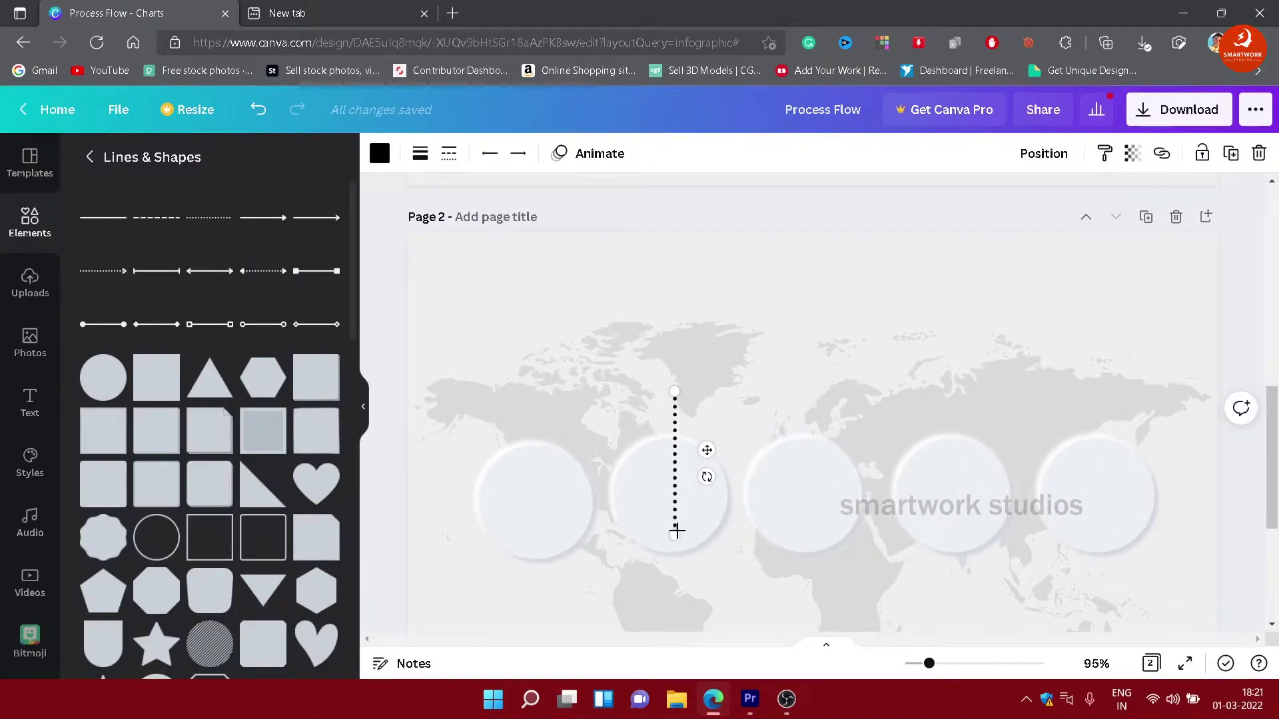
drag(709, 449, 709, 388)
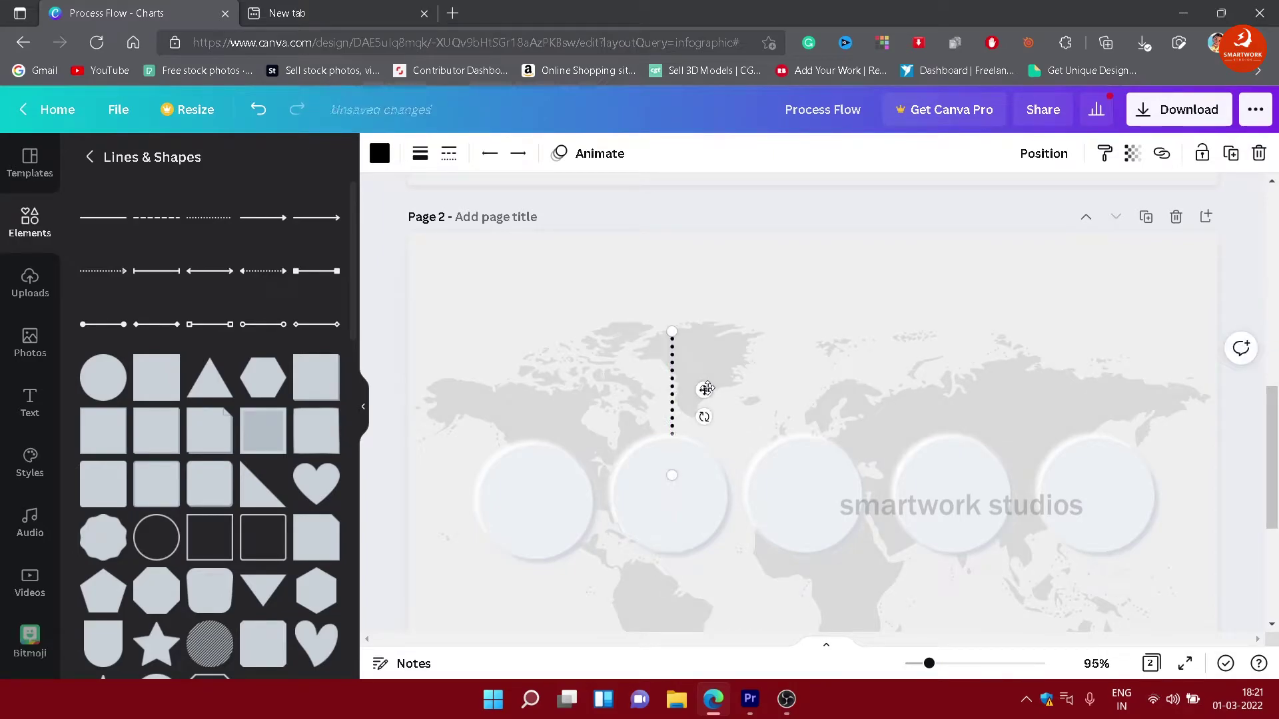
scroll(706, 389, down, 2)
drag(670, 291, 940, 287)
drag(669, 301, 531, 496)
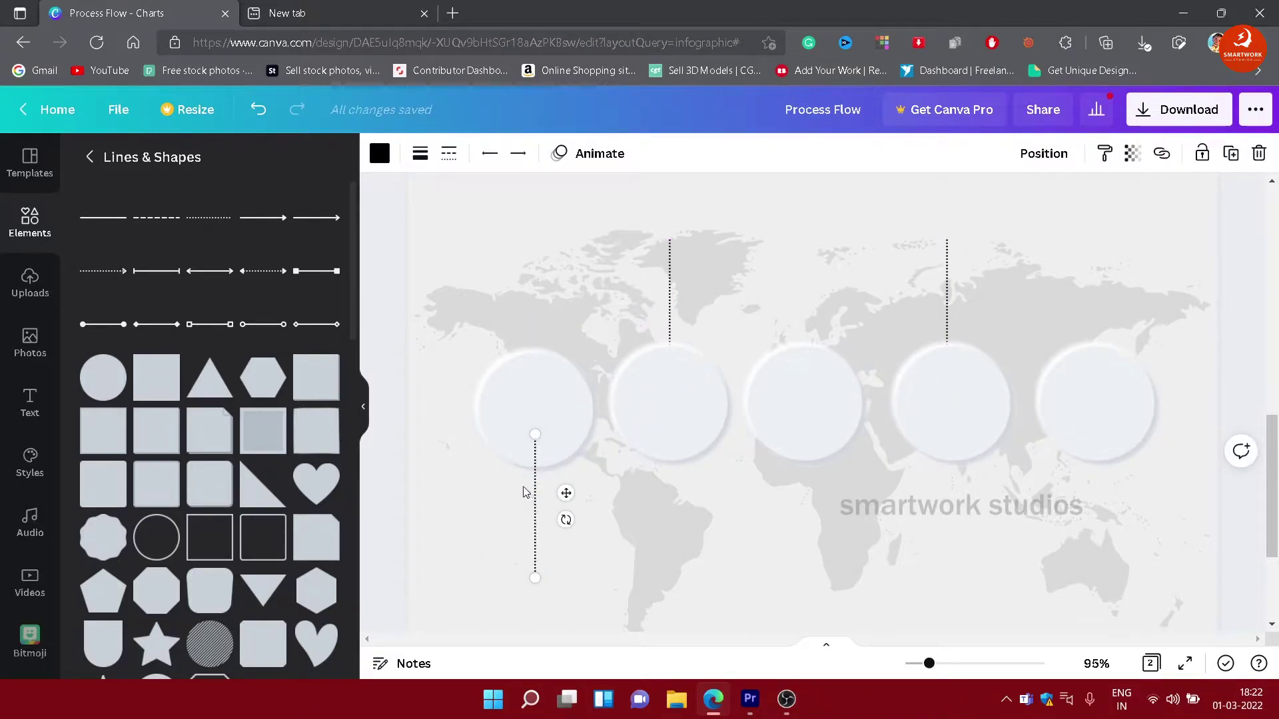
drag(533, 491, 1105, 481)
click(1112, 305)
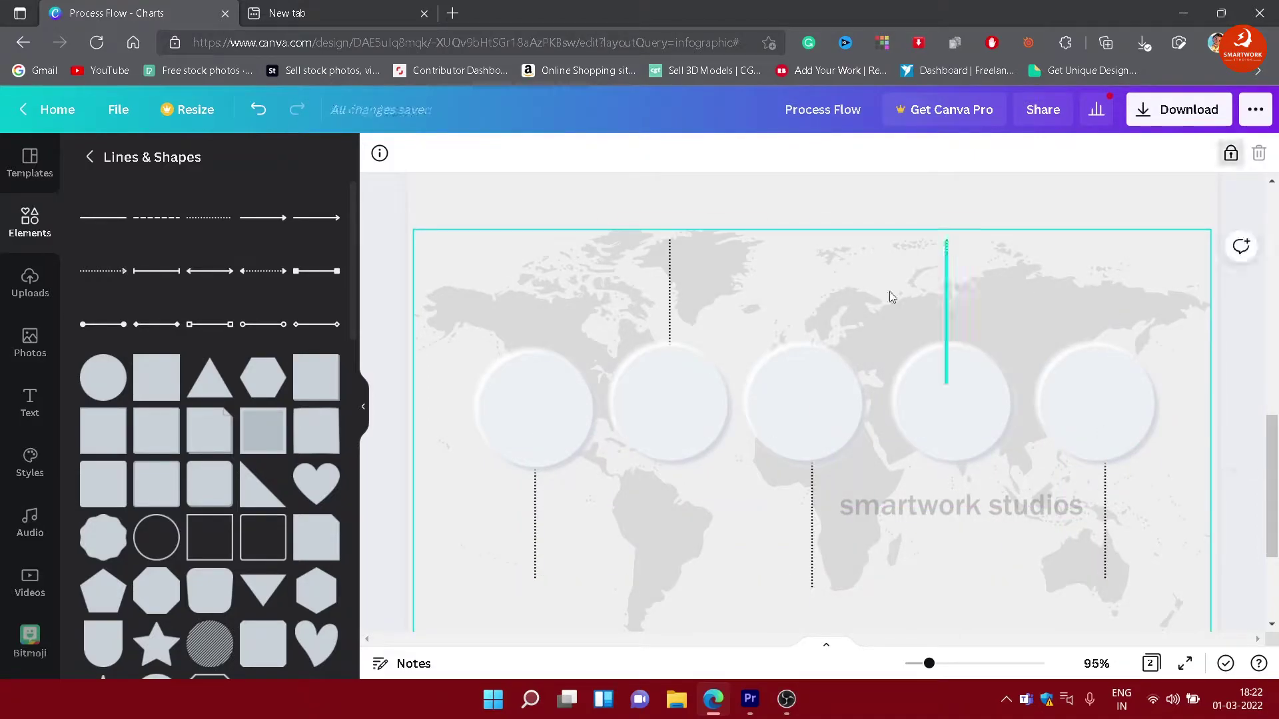
click(671, 291)
click(535, 526)
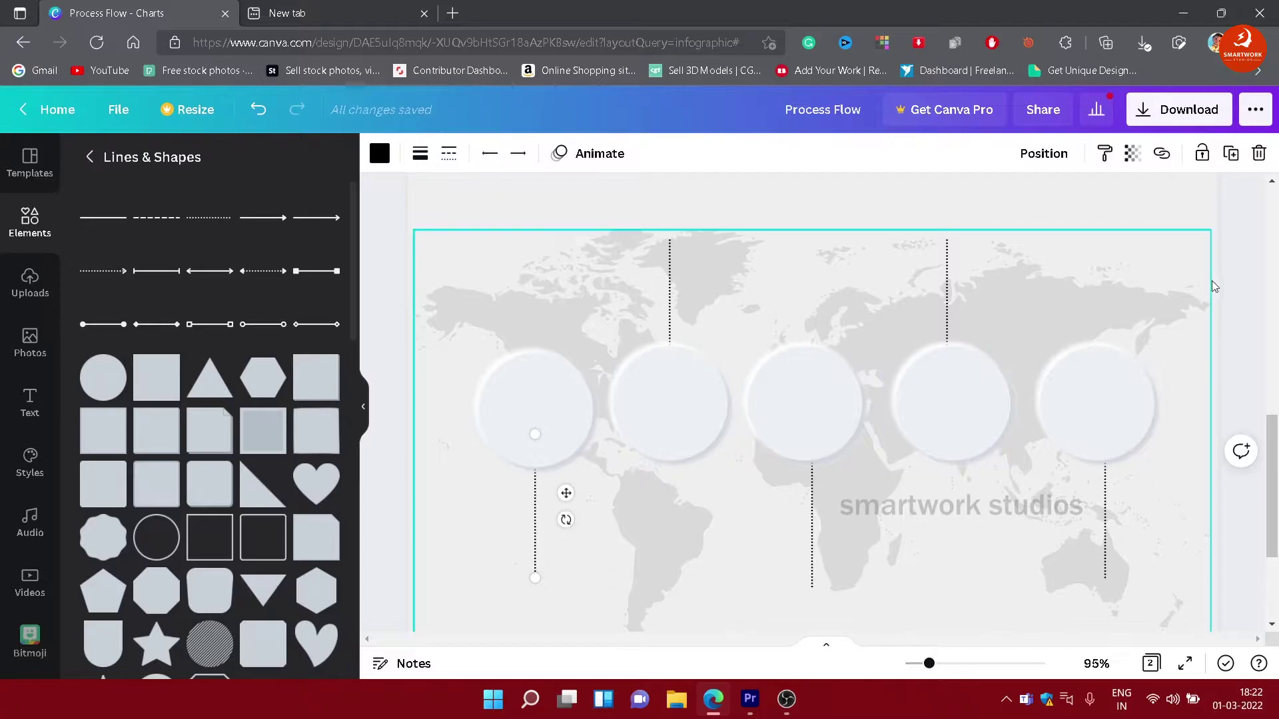
Step: Add a heading reading "lorem Ipsum" and set its font to Bebas Neue
click(30, 403)
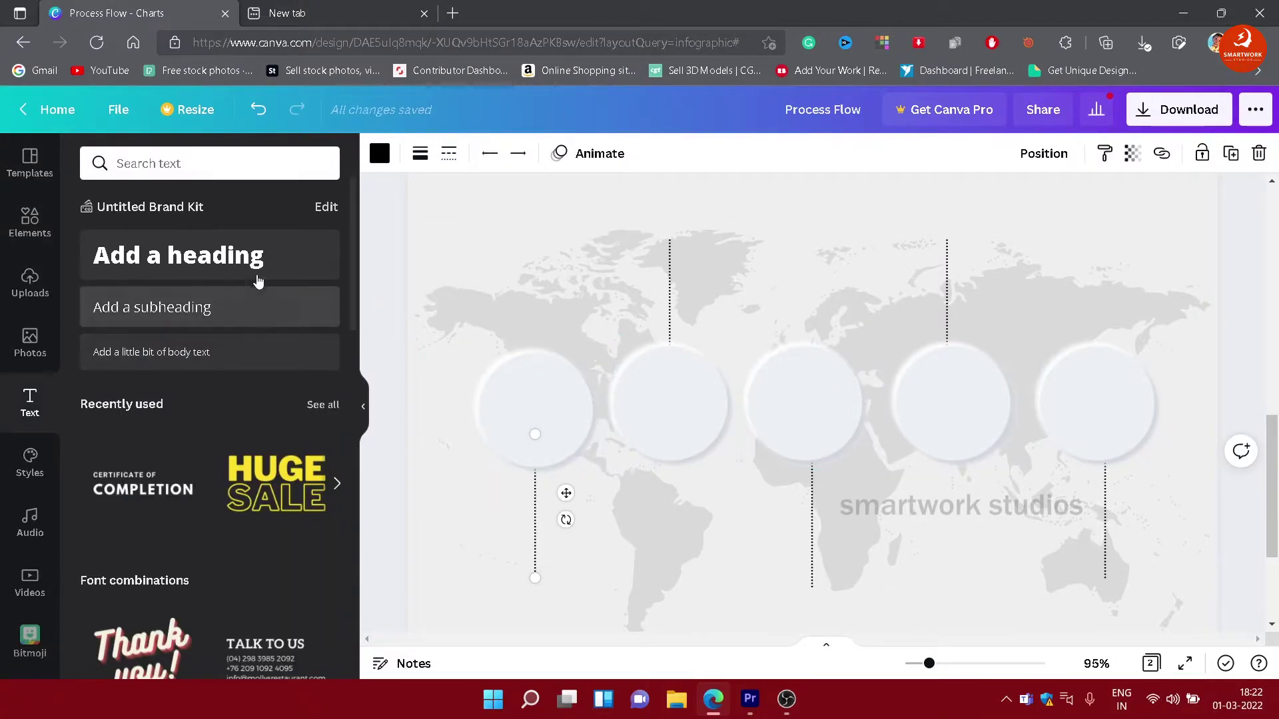
click(258, 281)
key(BackSpace)
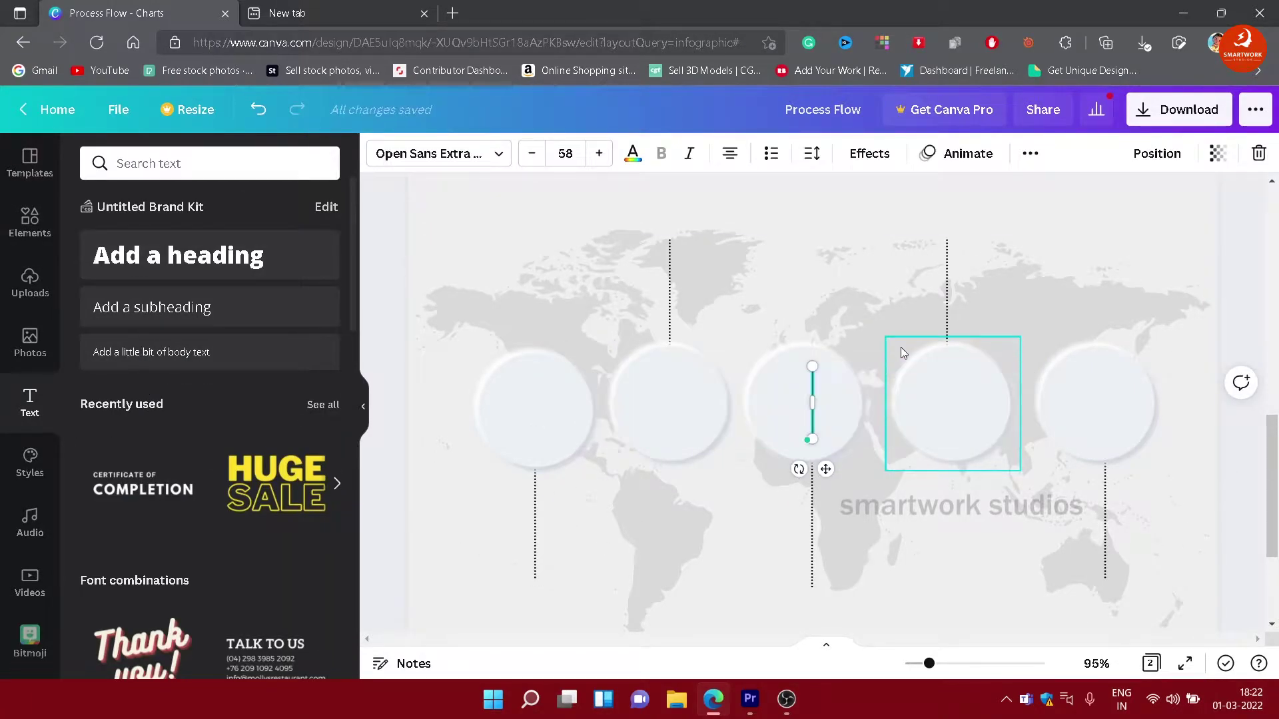
text(lorem lpsum)
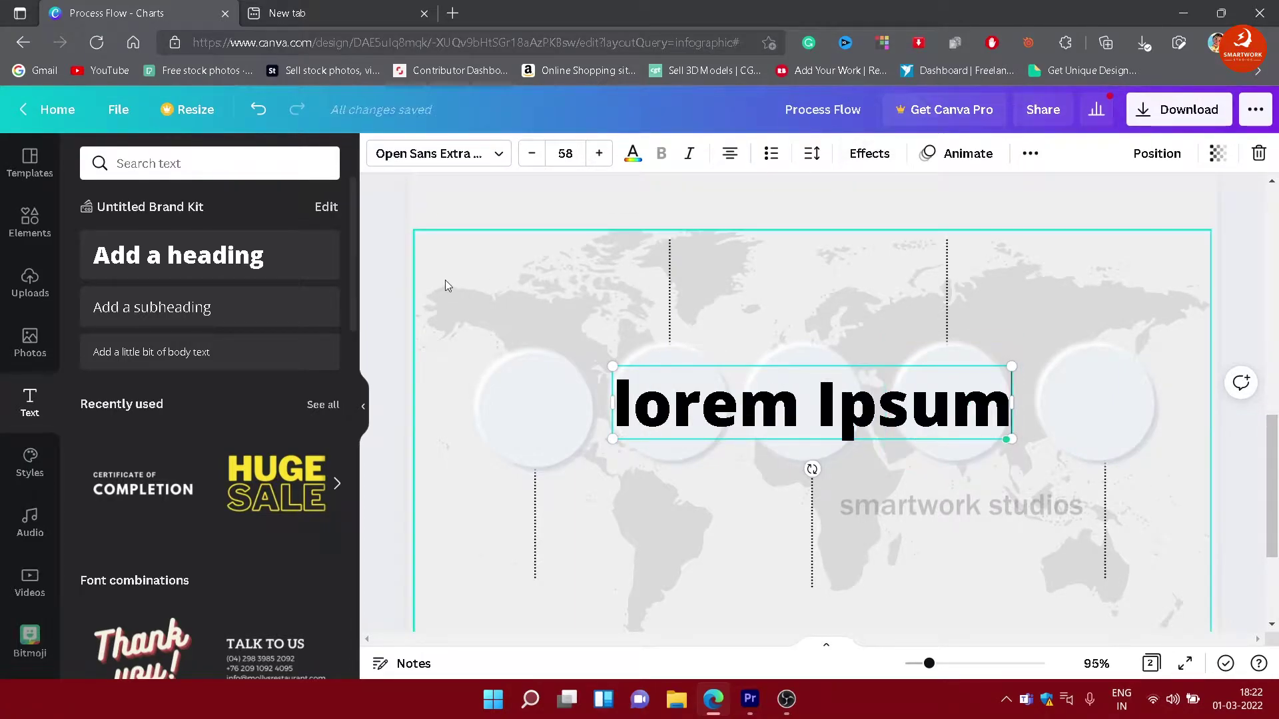
click(439, 154)
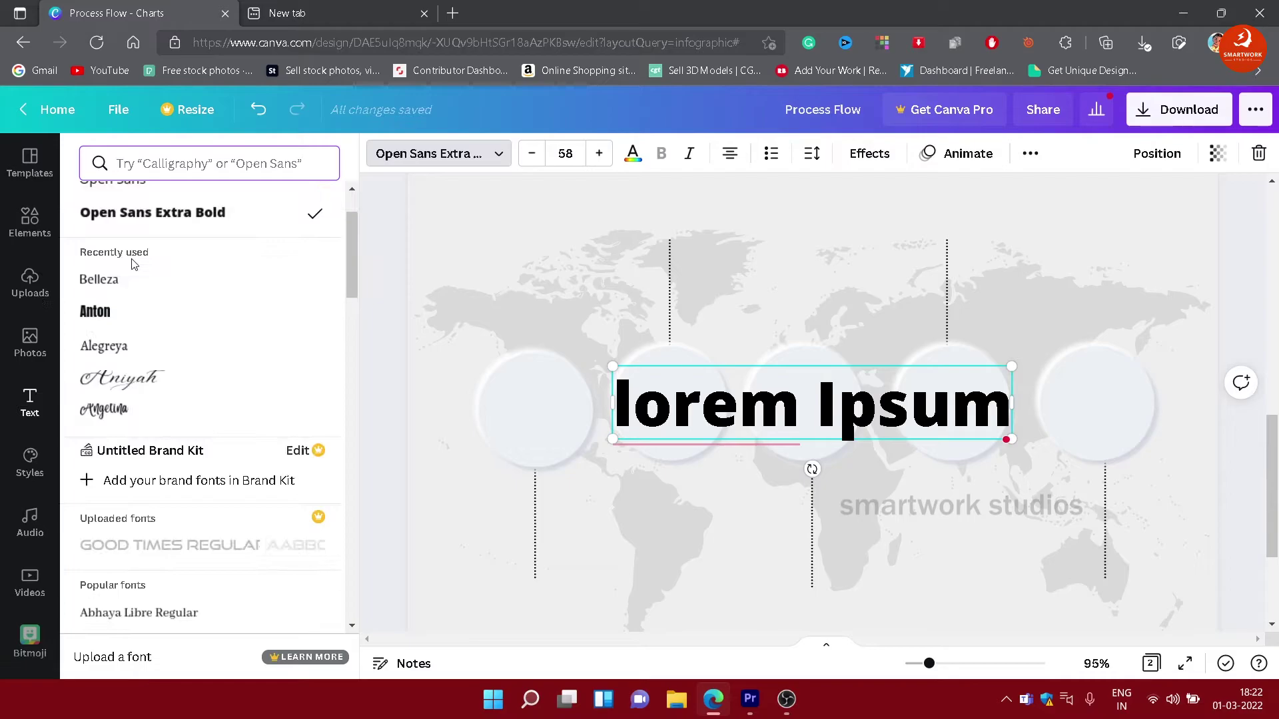
scroll(133, 264, up, 2)
click(149, 205)
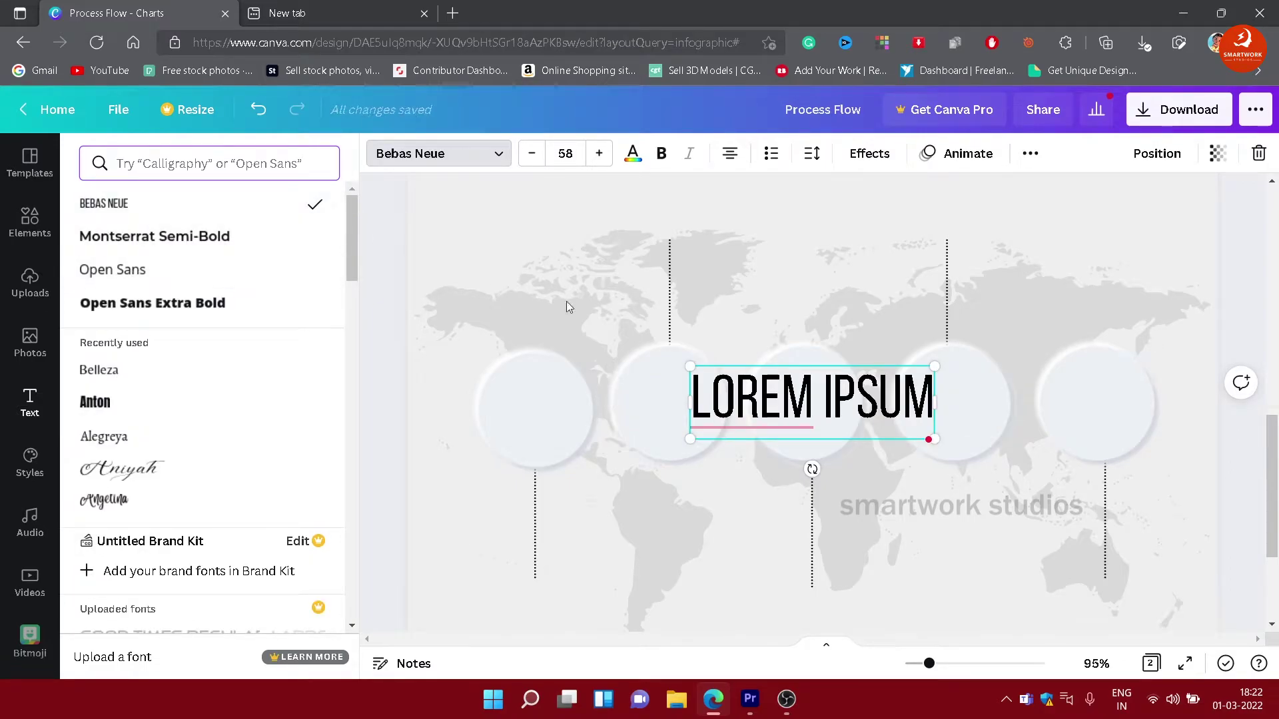
click(789, 305)
Step: Shrink the LOREM IPSUM heading and place a copy at the outer end of each of the five dotted lines
click(877, 420)
drag(934, 439, 1097, 585)
click(1018, 525)
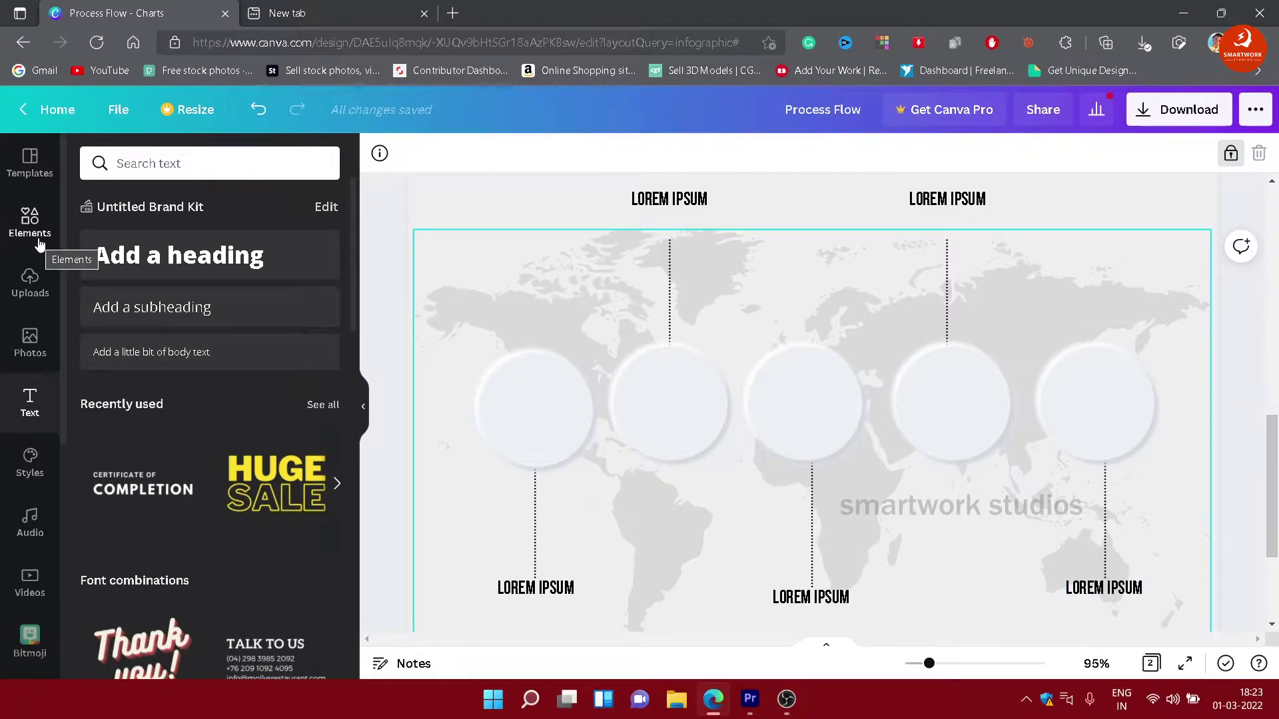
Step: Add a heading reading "step" and switch it to uppercase
click(133, 257)
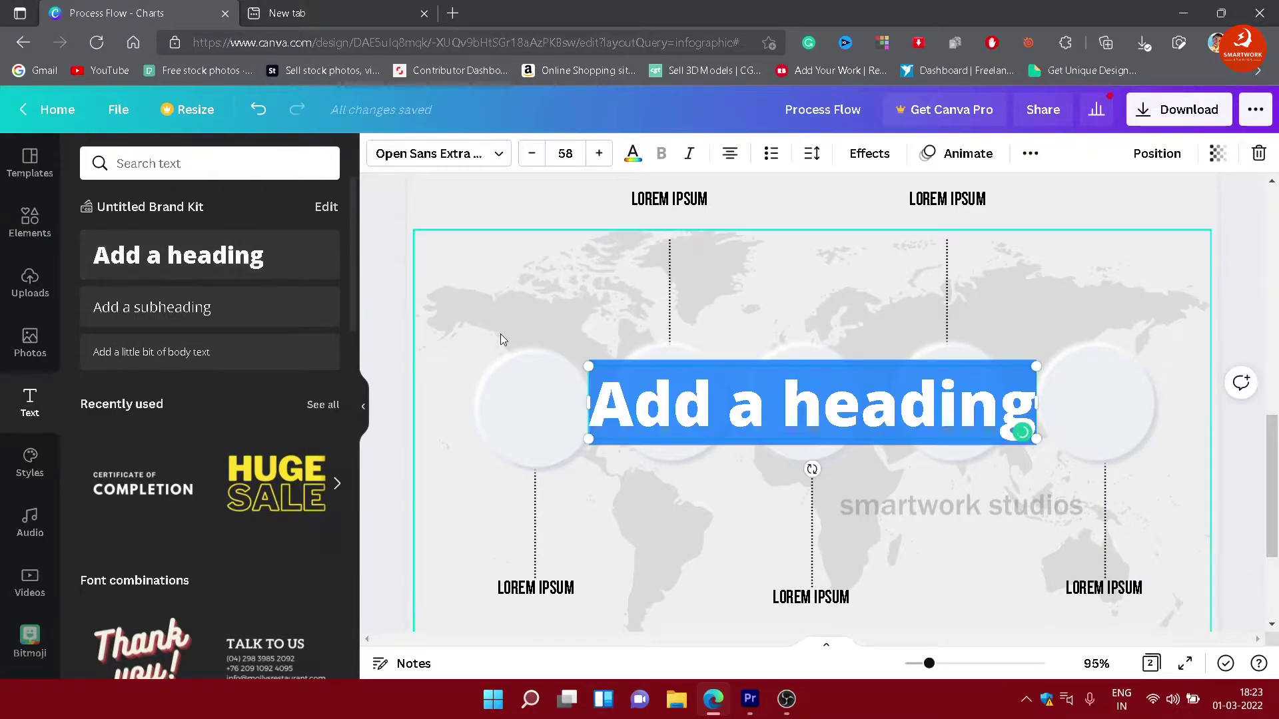
text(Step)
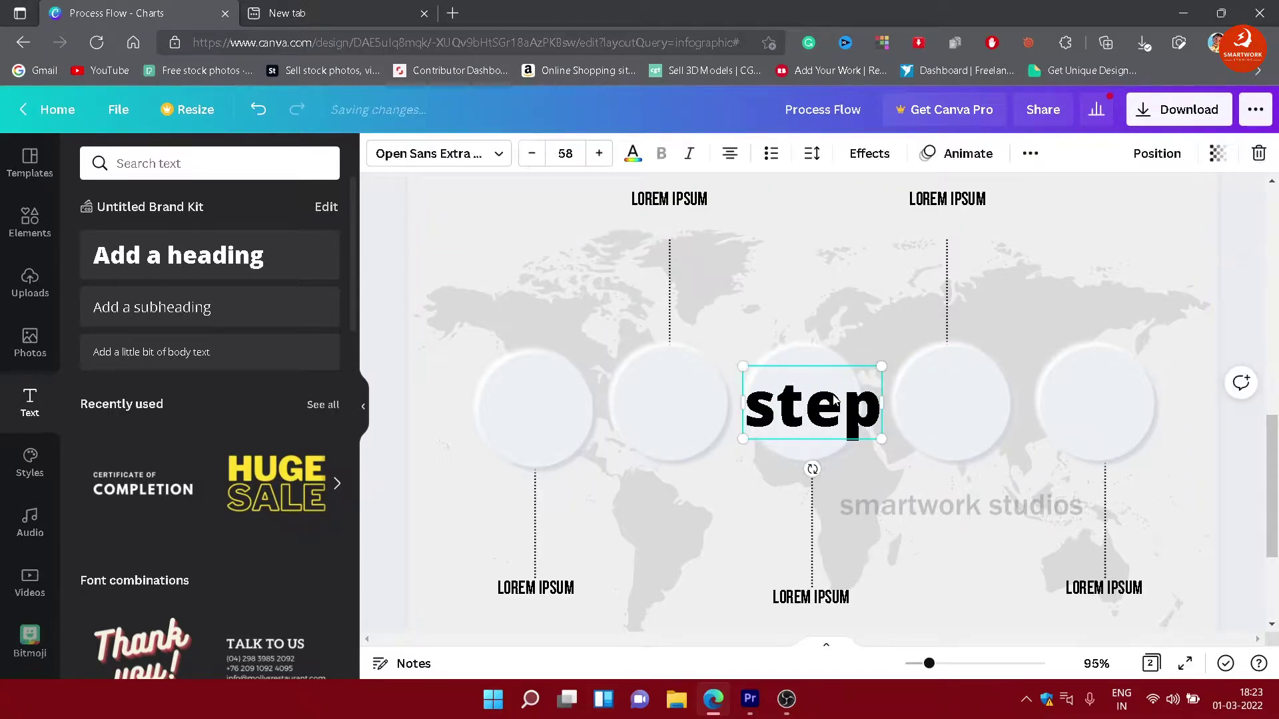
click(1031, 153)
click(883, 200)
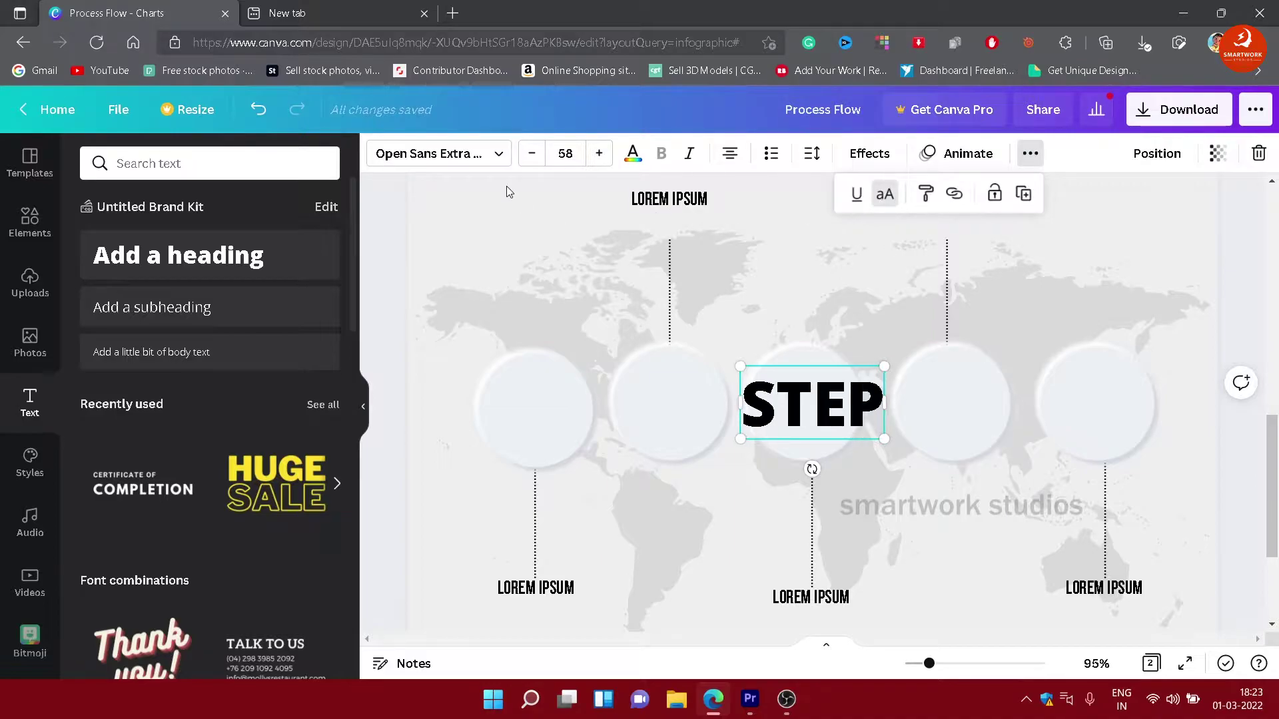
Step: Set the STEP heading in bold Montserrat Semi-Bold and shrink it to about size 19 inside the first circle
click(477, 154)
click(154, 236)
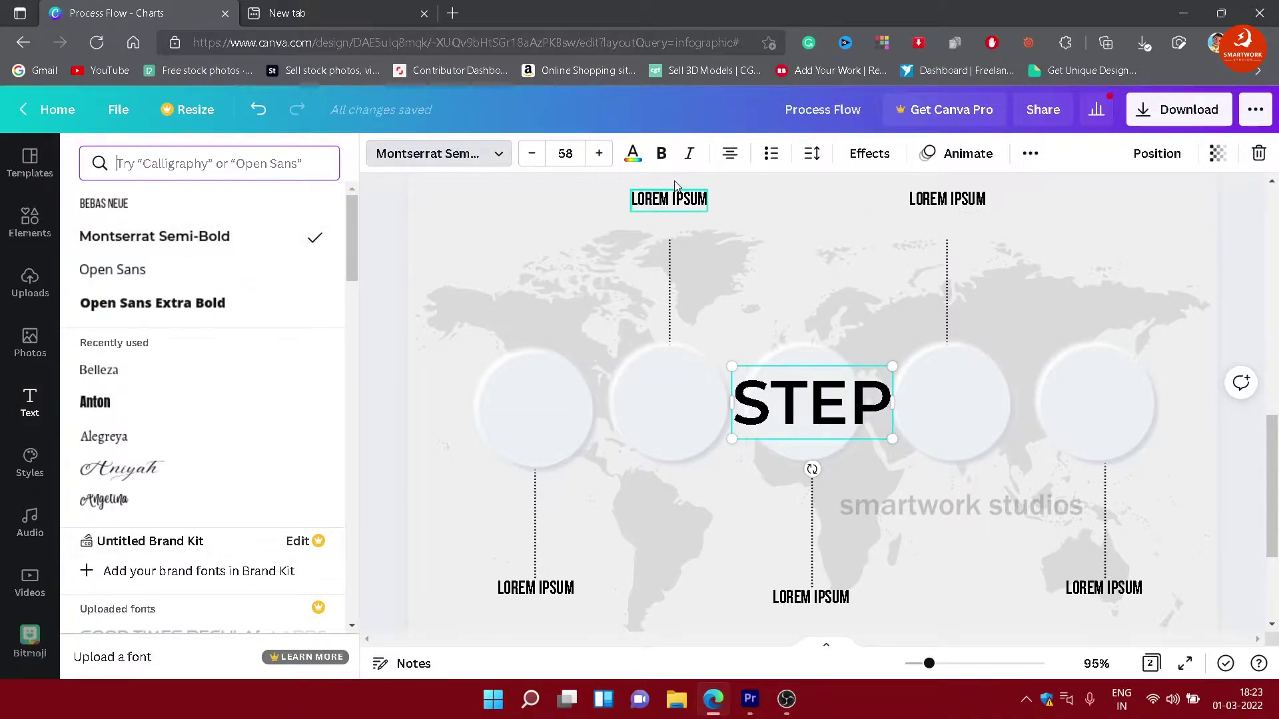
click(661, 155)
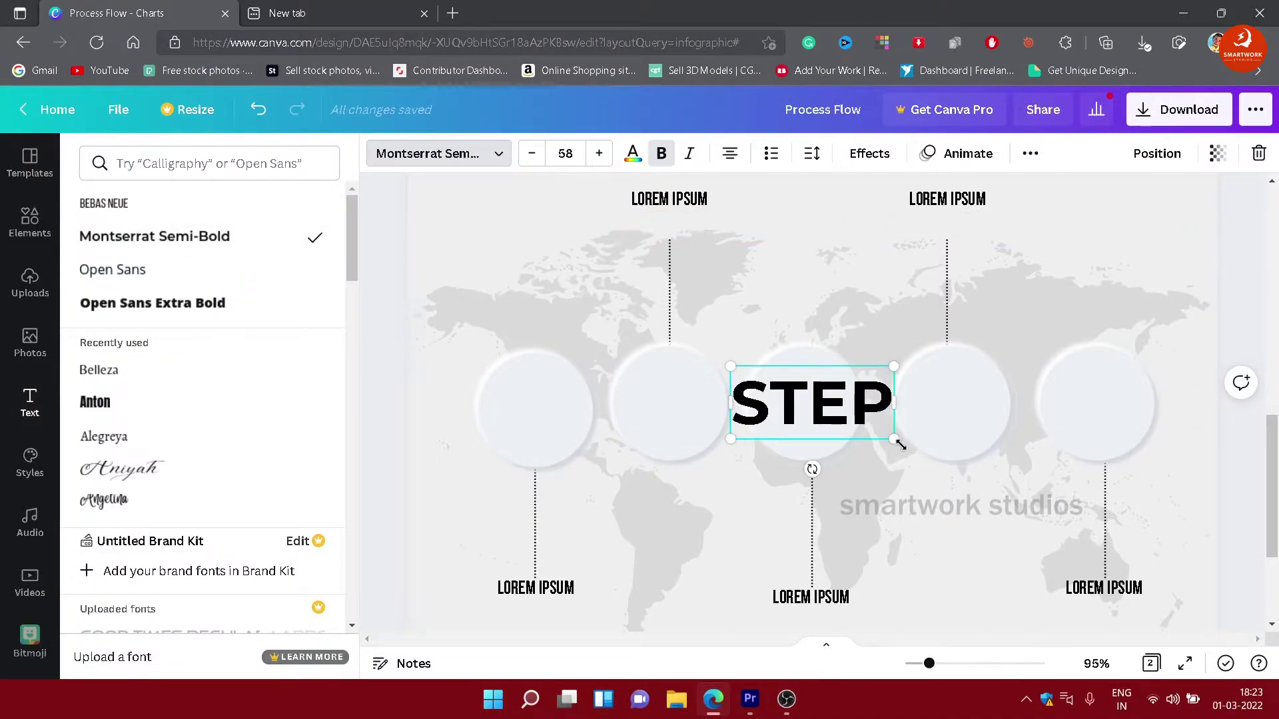
drag(900, 444, 540, 392)
Step: Recolor the STEP label with the dark gray document color
click(457, 154)
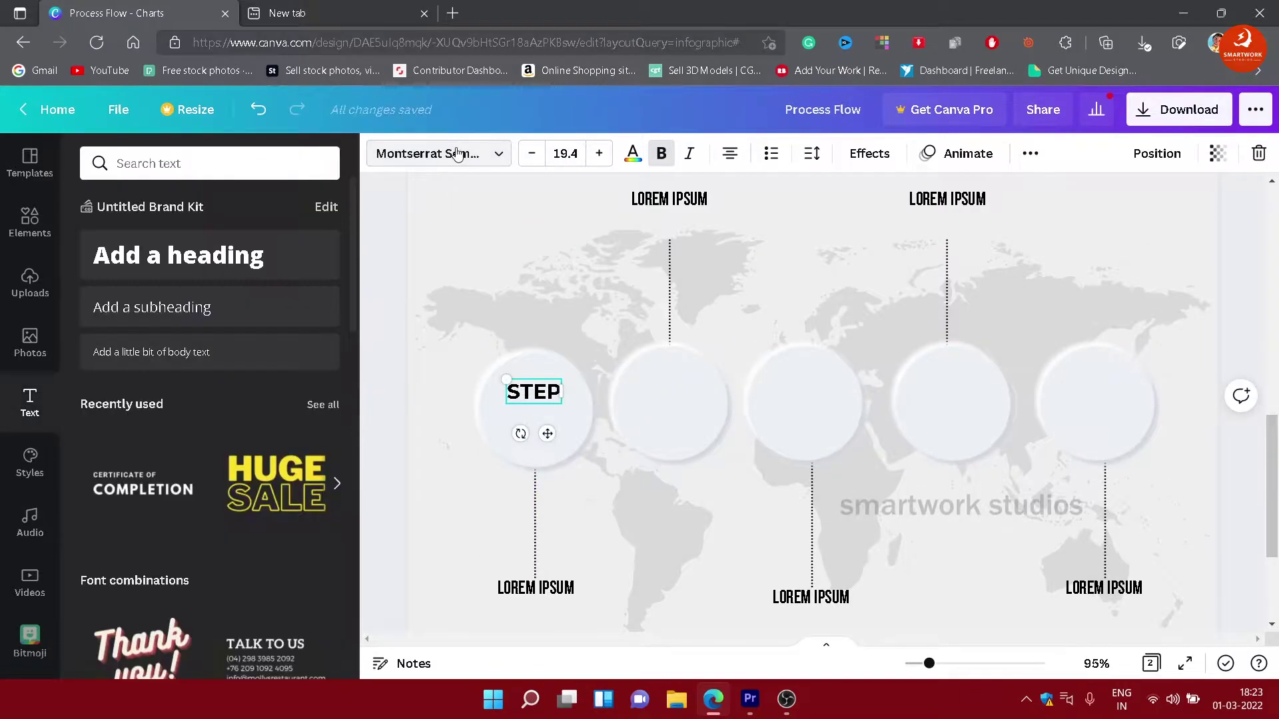
click(633, 154)
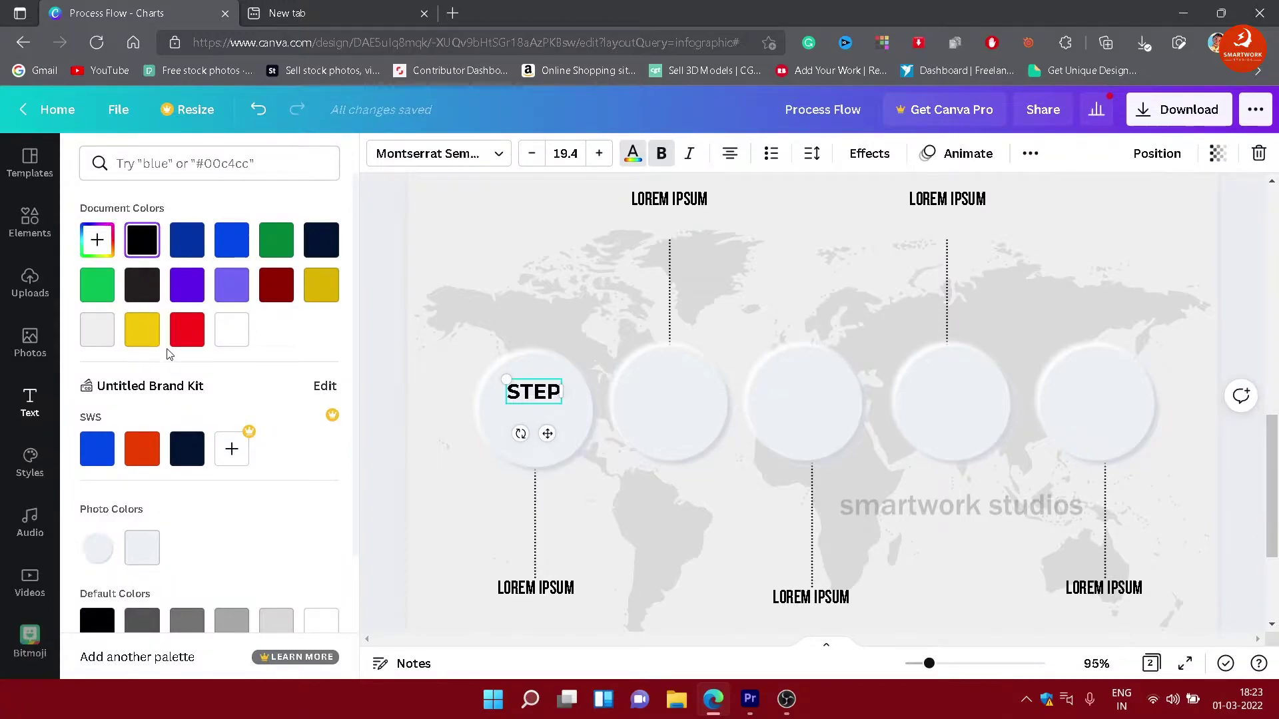
scroll(169, 355, down, 2)
scroll(189, 409, up, 2)
click(142, 284)
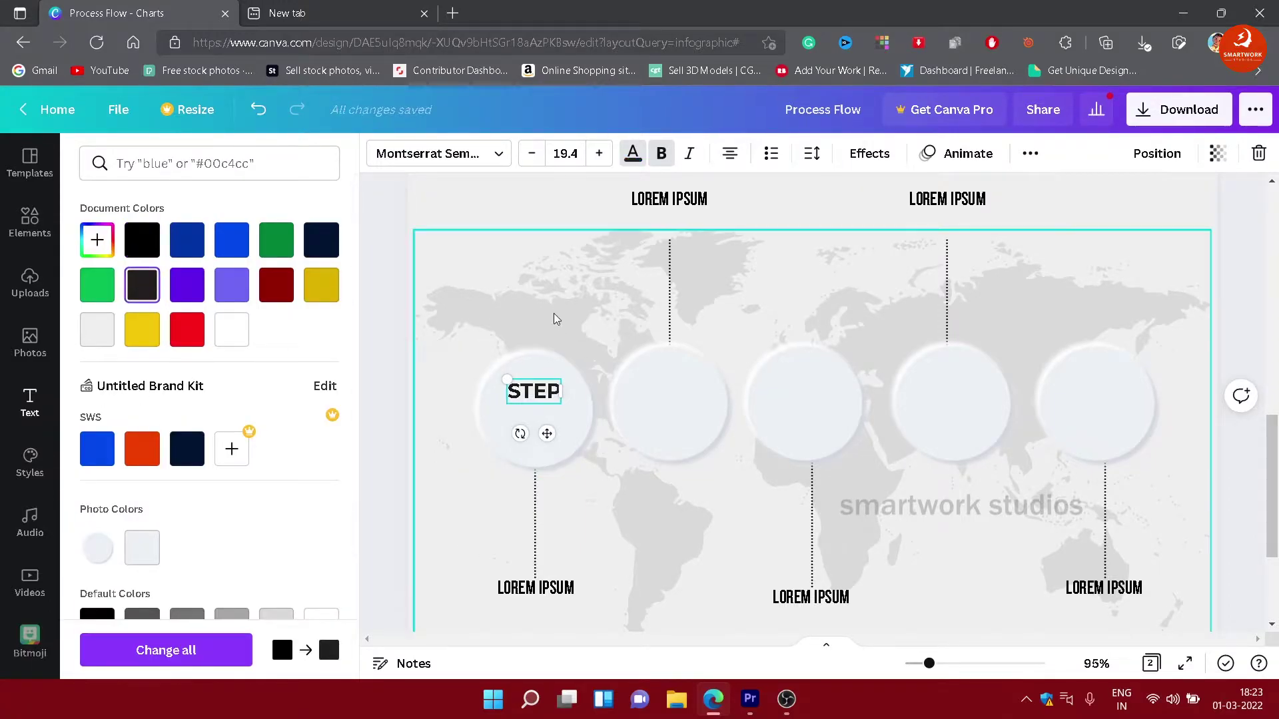
click(553, 313)
Step: Copy the STEP label into the other four circles
click(549, 394)
alt+drag(538, 394, 942, 385)
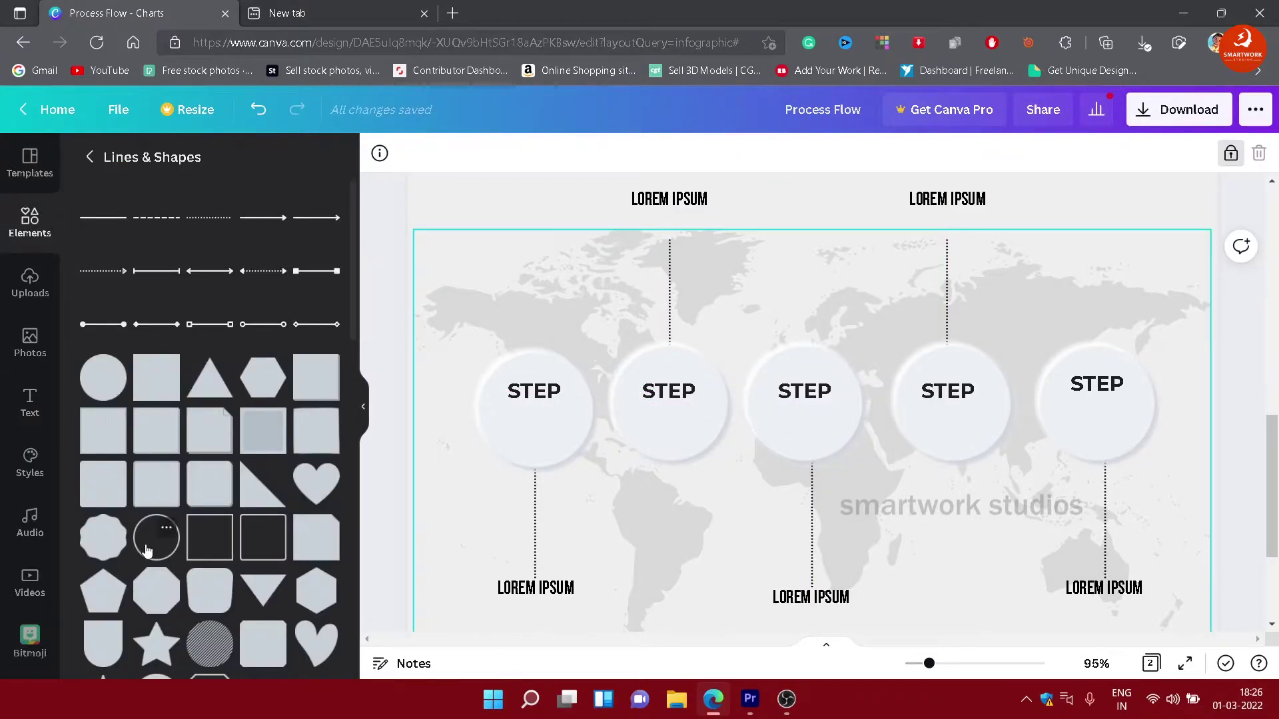
Step: Add a circle outline sized to fit inside the first circle and color it bright blue
click(148, 550)
drag(981, 277, 573, 383)
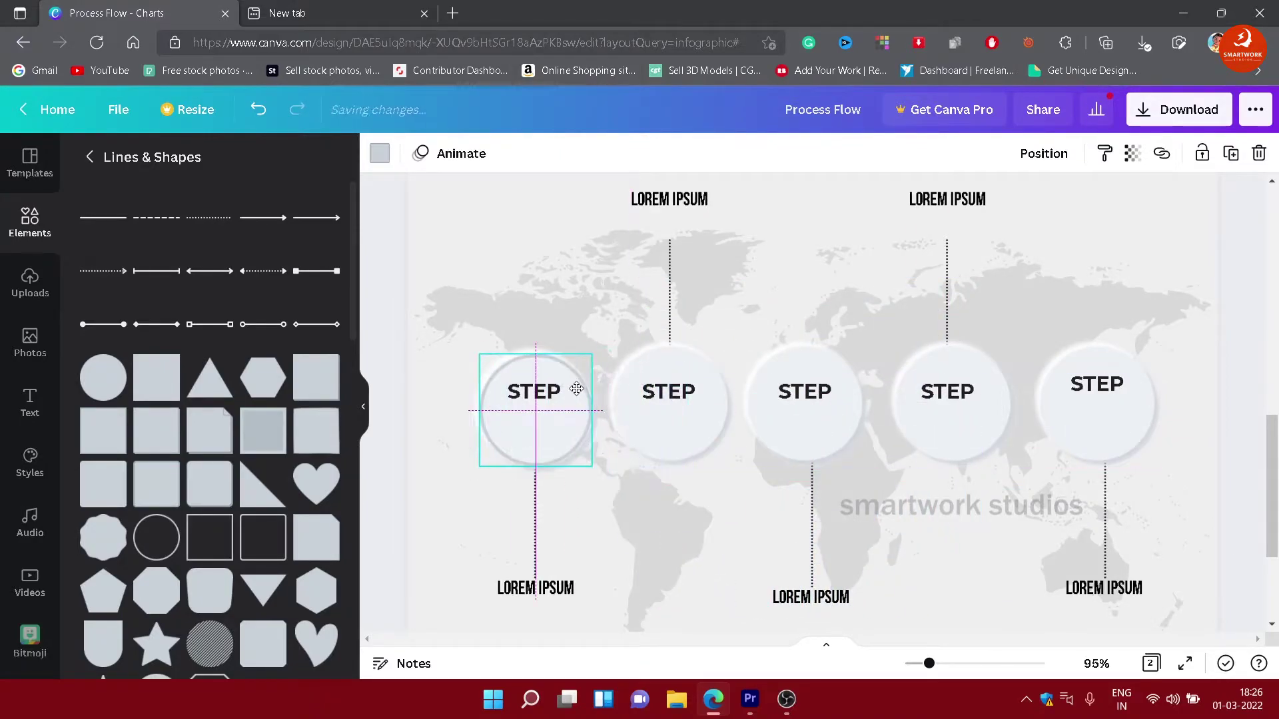
drag(594, 474, 560, 438)
click(379, 153)
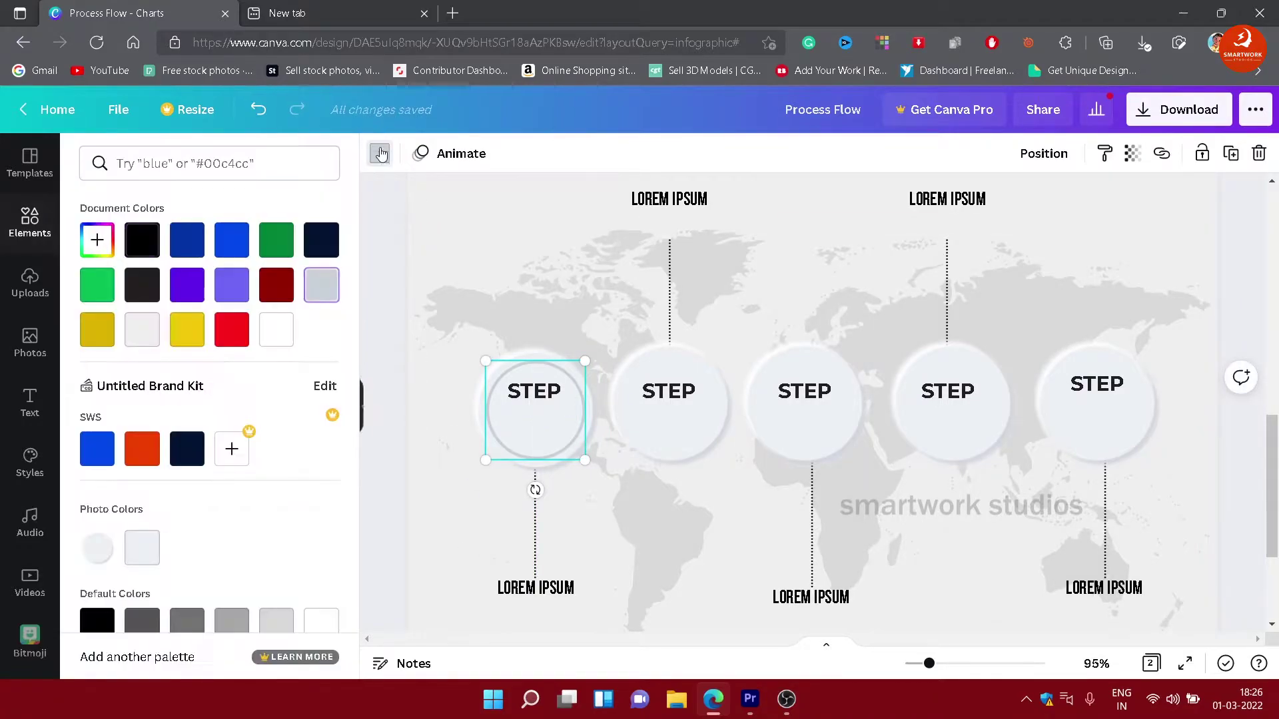
click(231, 240)
click(531, 300)
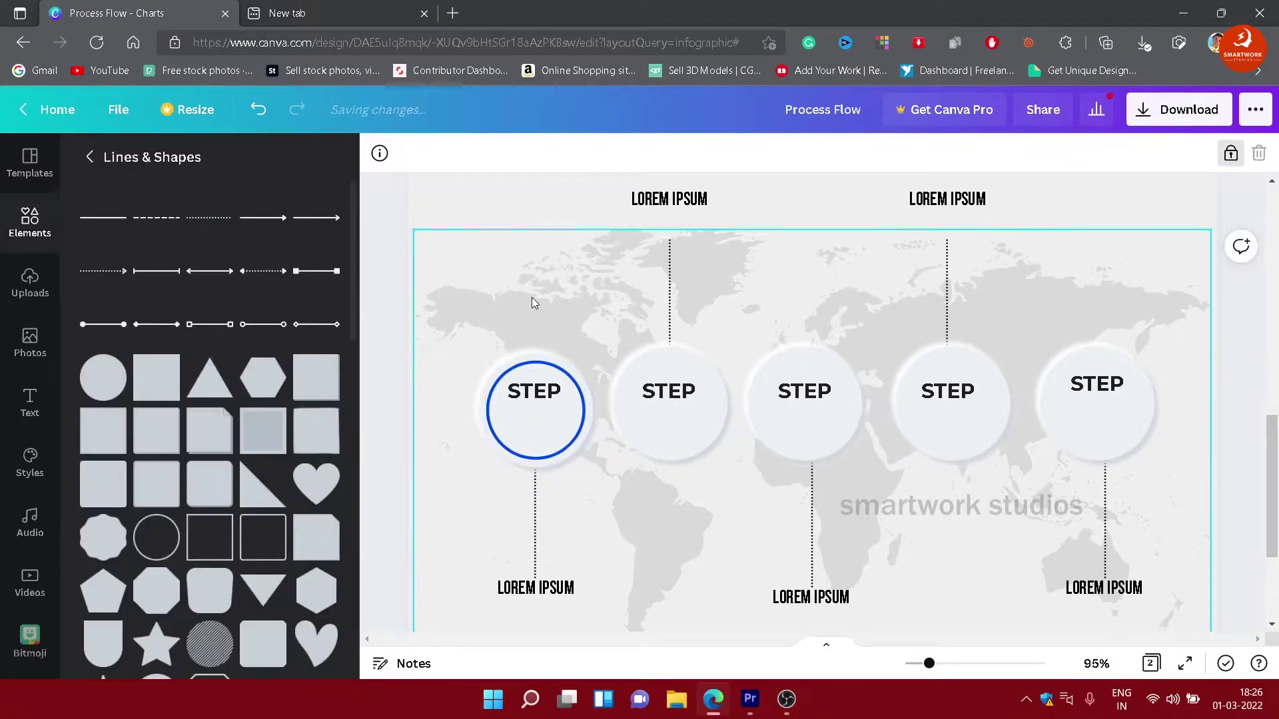
Step: Align the blue ring and the first circle horizontally on their centers
drag(571, 400, 576, 403)
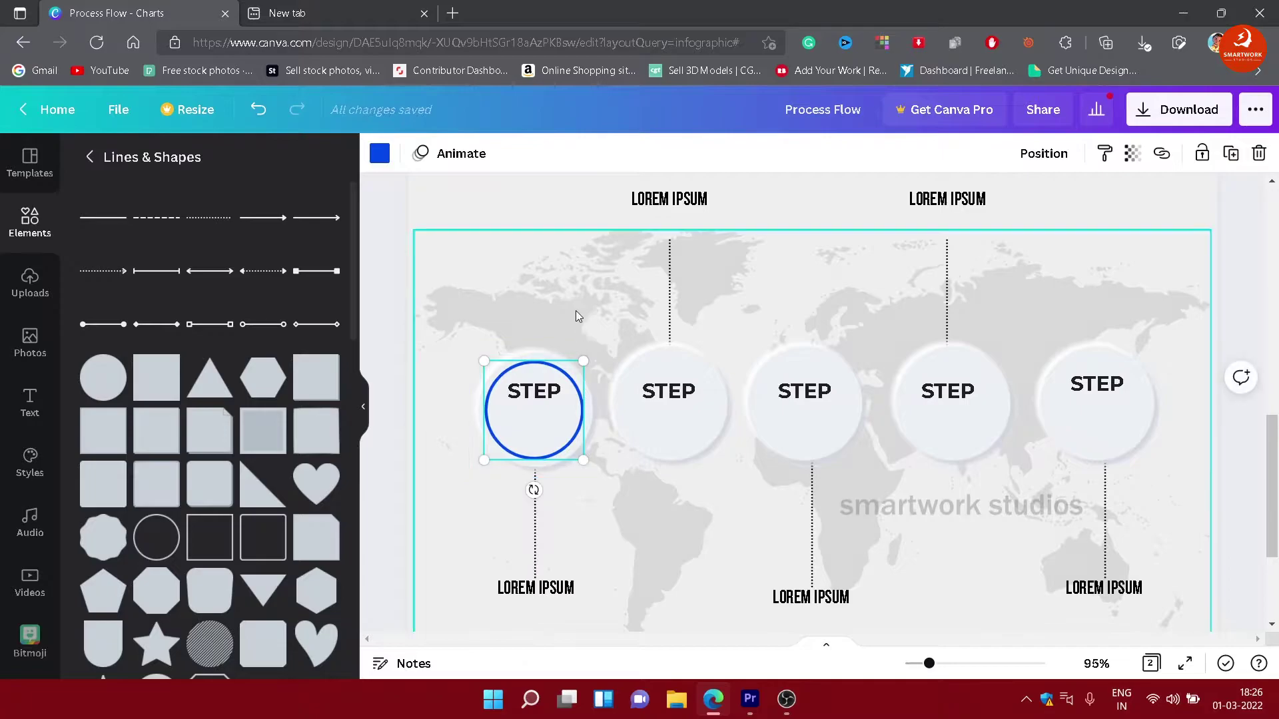
click(545, 339)
shift+click(573, 373)
click(1072, 153)
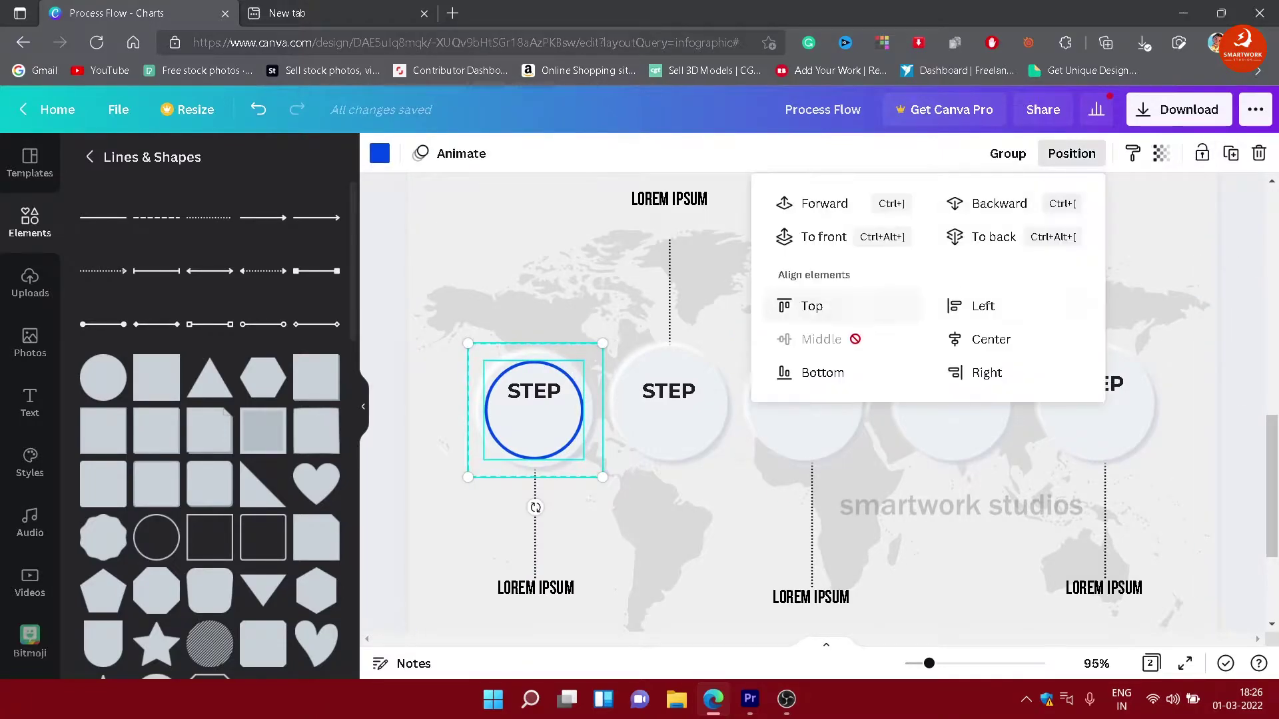
click(979, 338)
click(485, 221)
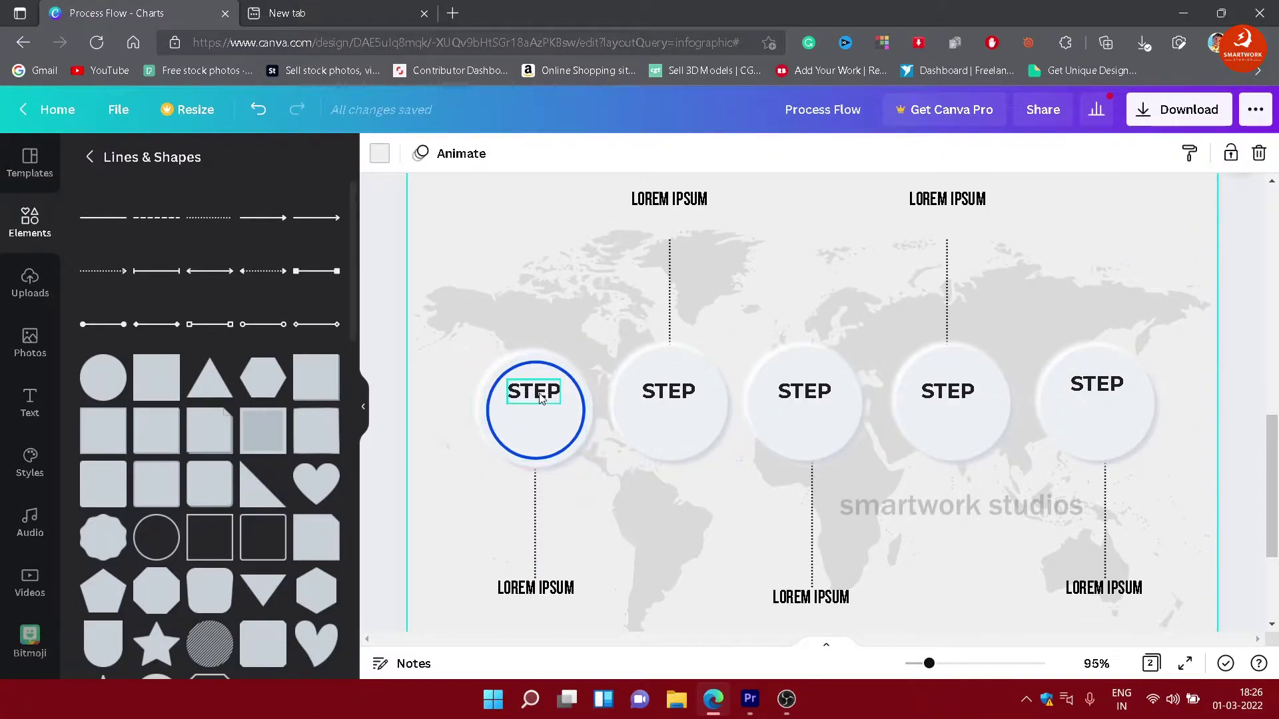
Step: Copy the blue ring into the second and third circles
scroll(235, 374, down, 5)
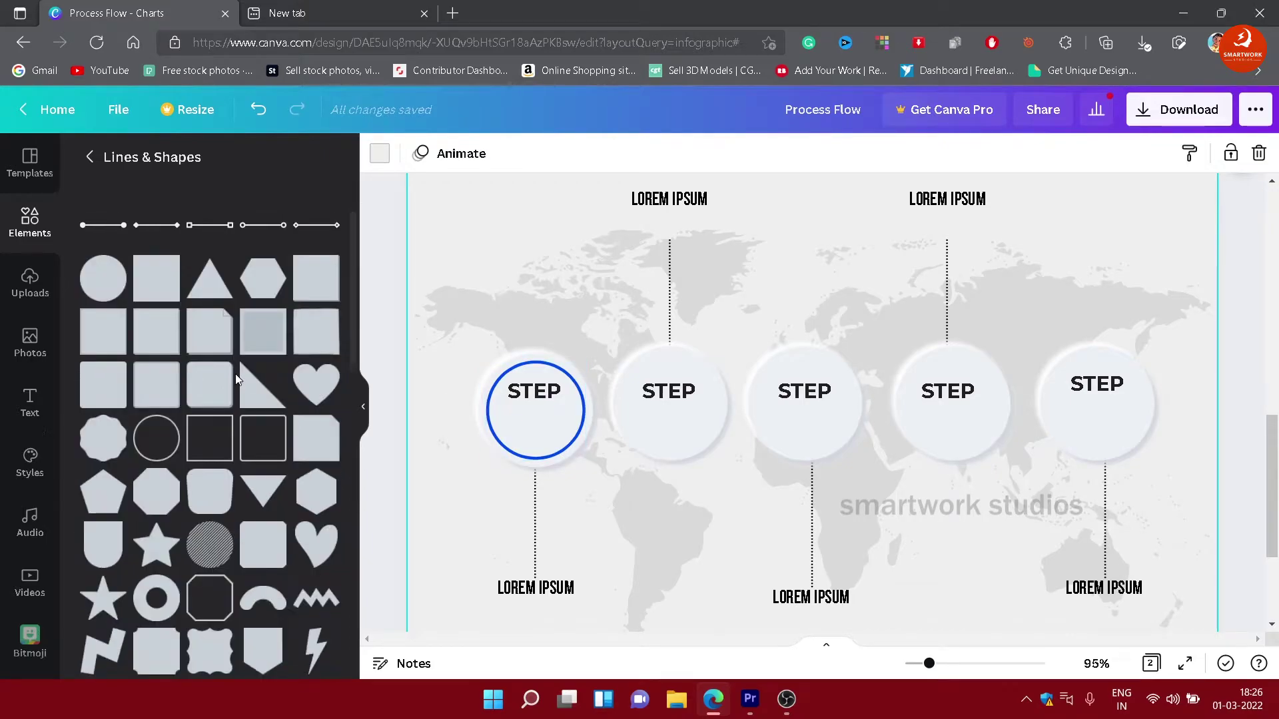
click(578, 400)
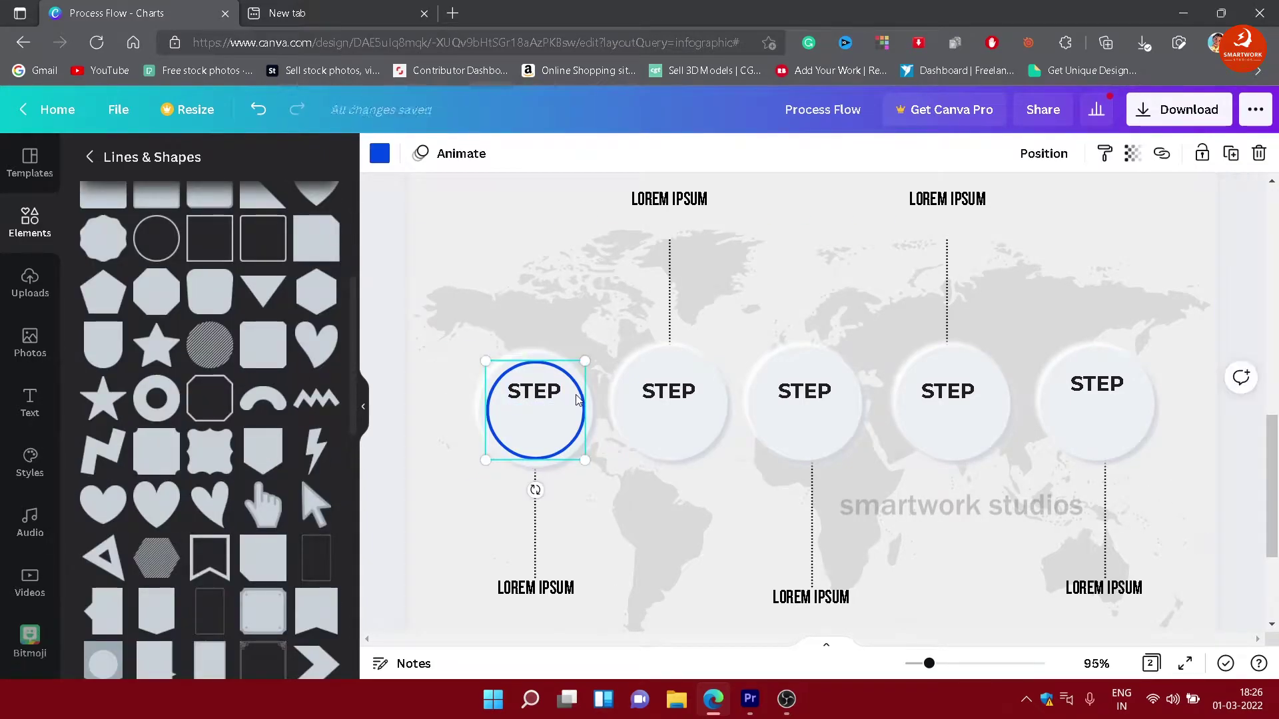
drag(578, 400, 850, 380)
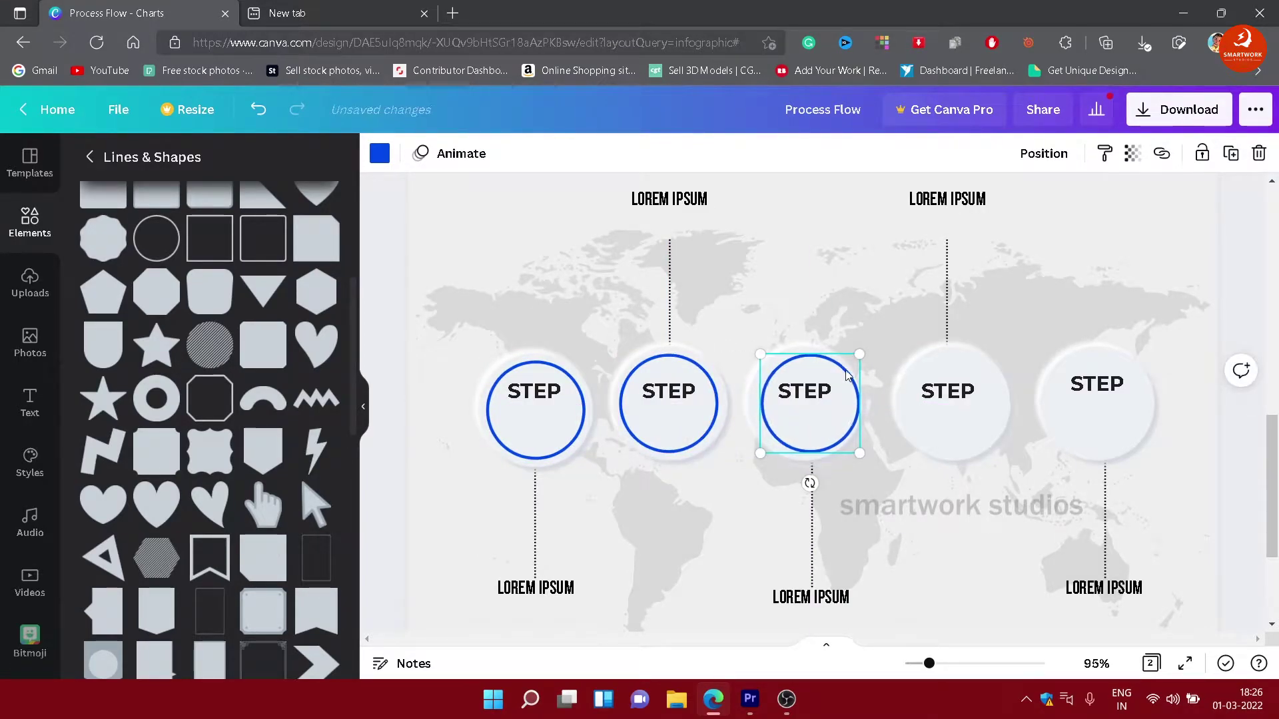
Step: Nudge the third blue ring sideways to center it within its circle
key(Left)
key(Left)
key(Left)
key(Left)
key(Left)
key(Left)
key(Right)
key(Right)
key(Right)
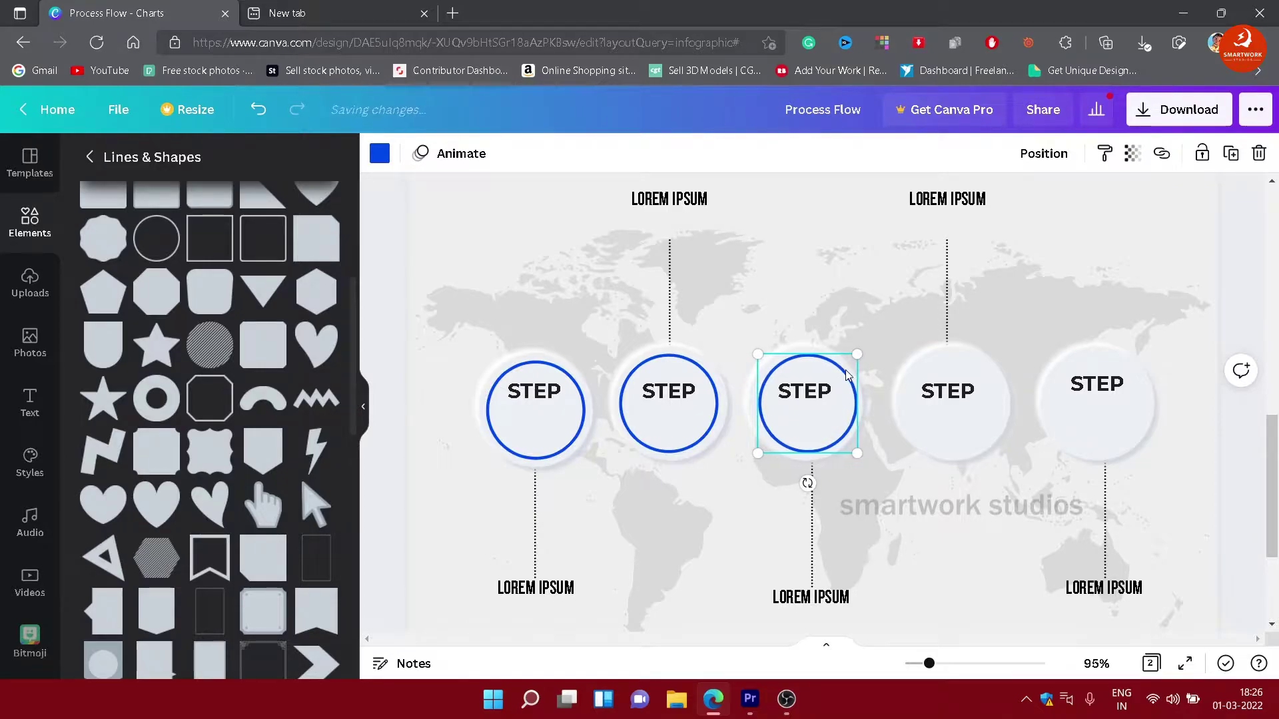
Step: Copy the blue ring into the fourth and fifth circles
drag(848, 375, 1139, 371)
click(1137, 306)
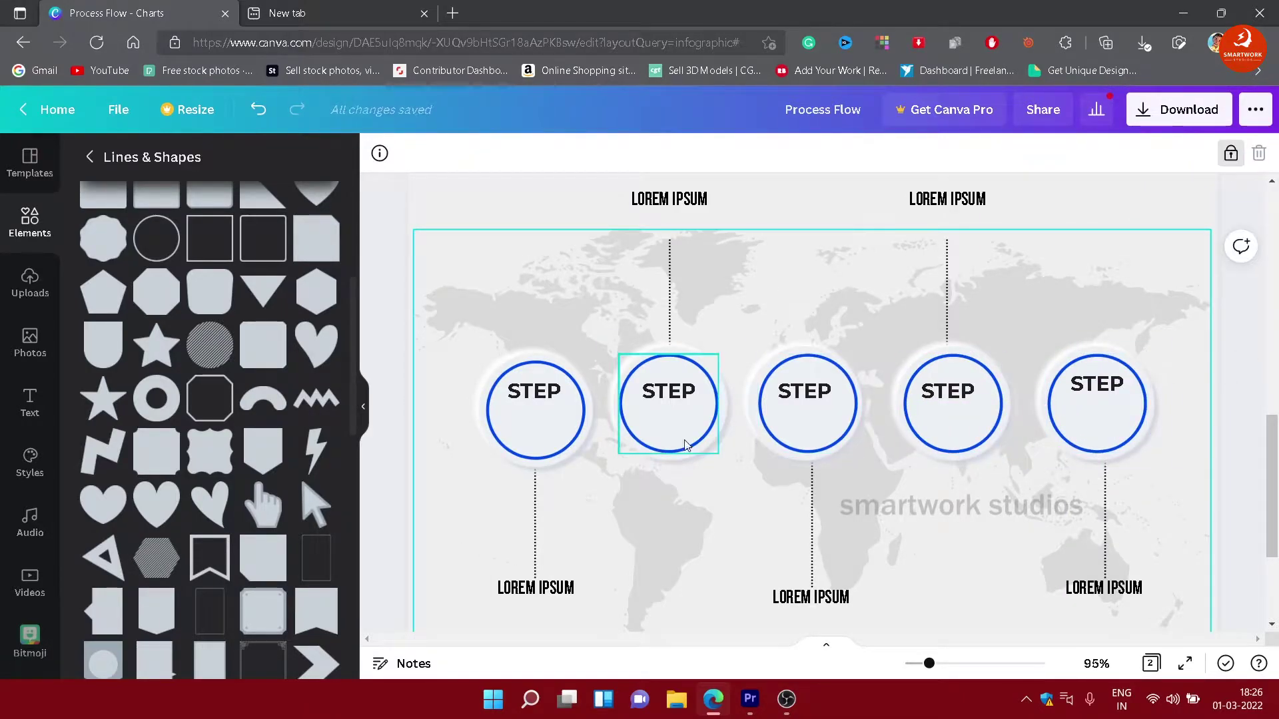
Step: Recolor the second ring yellow, the third dark red, the fourth green and the fifth purple
click(646, 424)
click(378, 153)
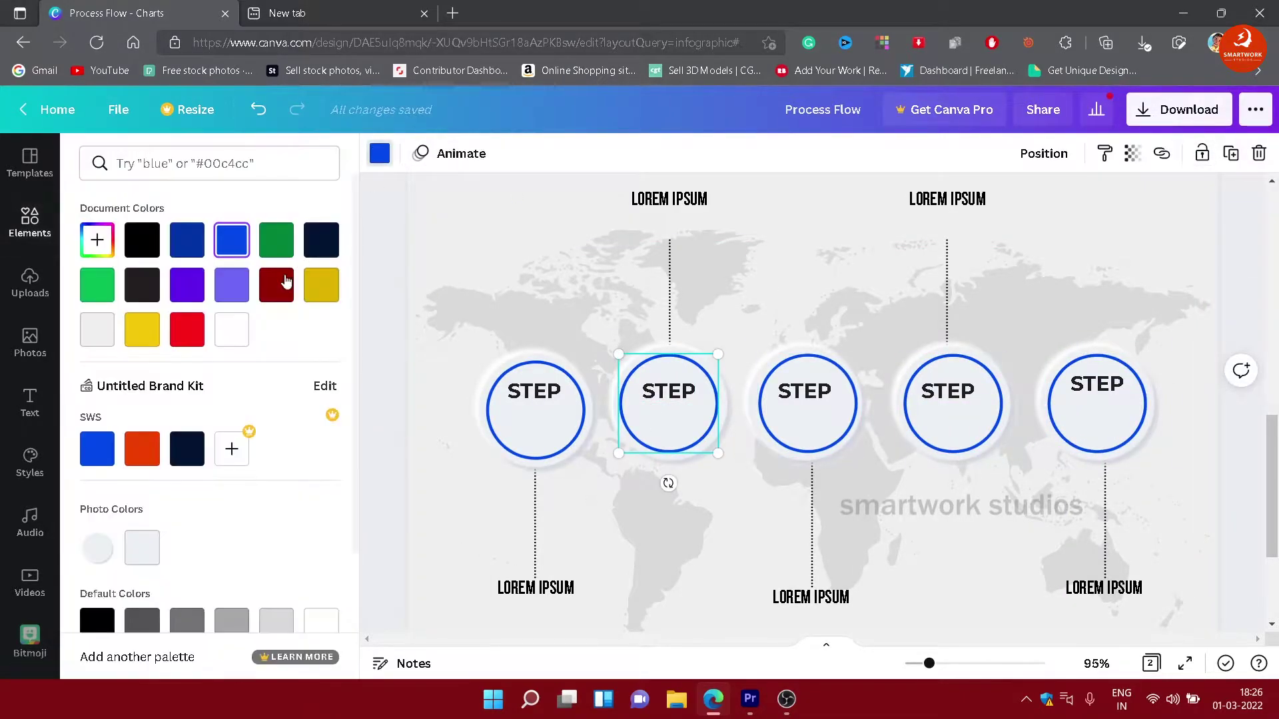
click(145, 324)
click(807, 456)
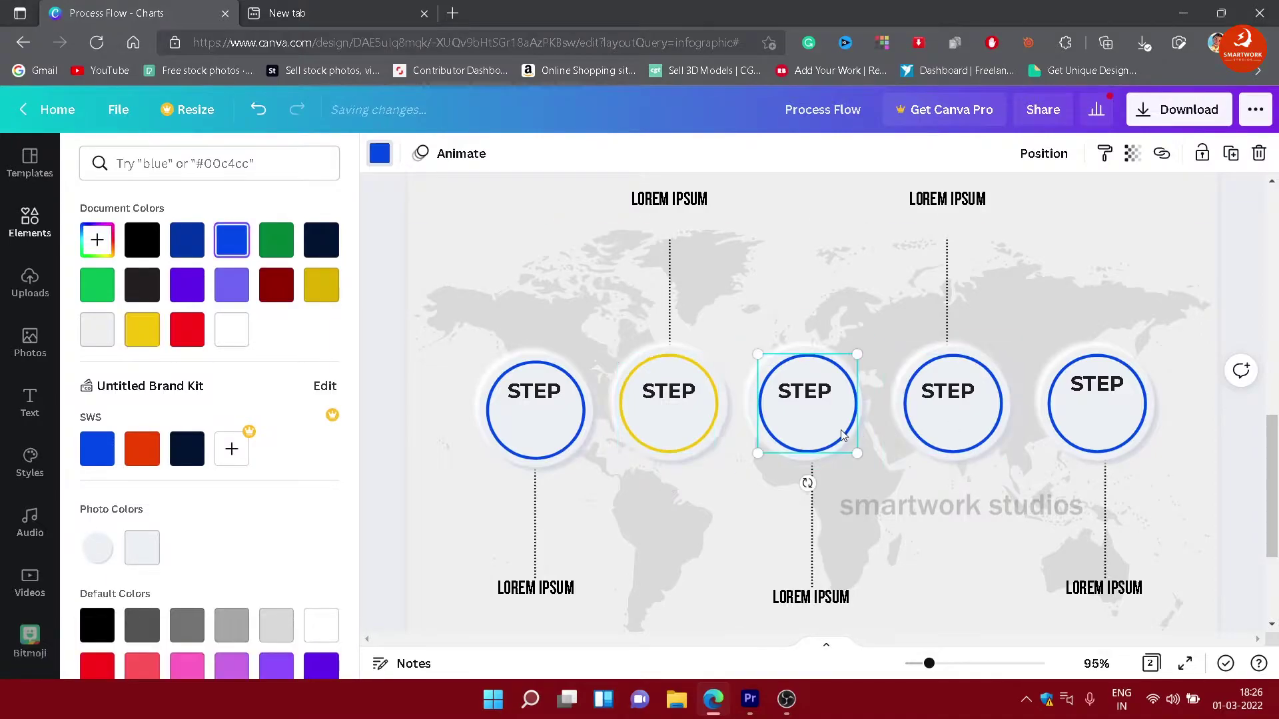
click(276, 284)
click(953, 427)
click(275, 240)
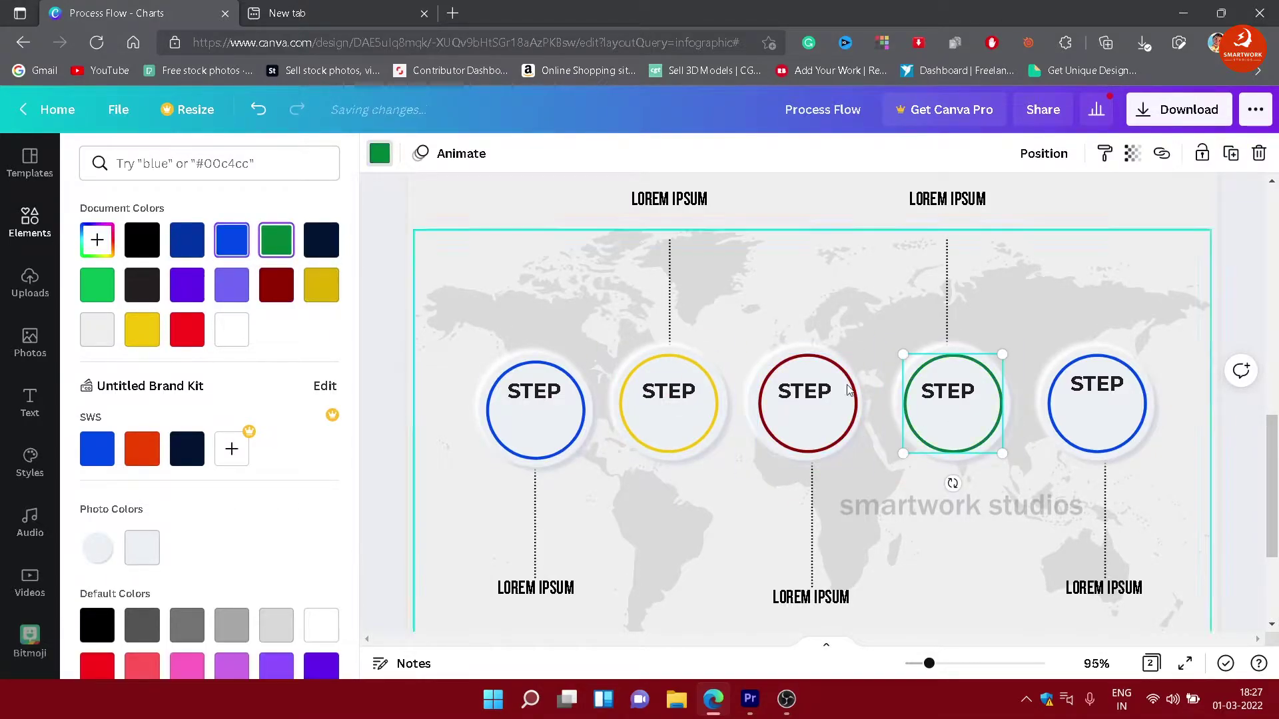
click(1093, 429)
click(187, 285)
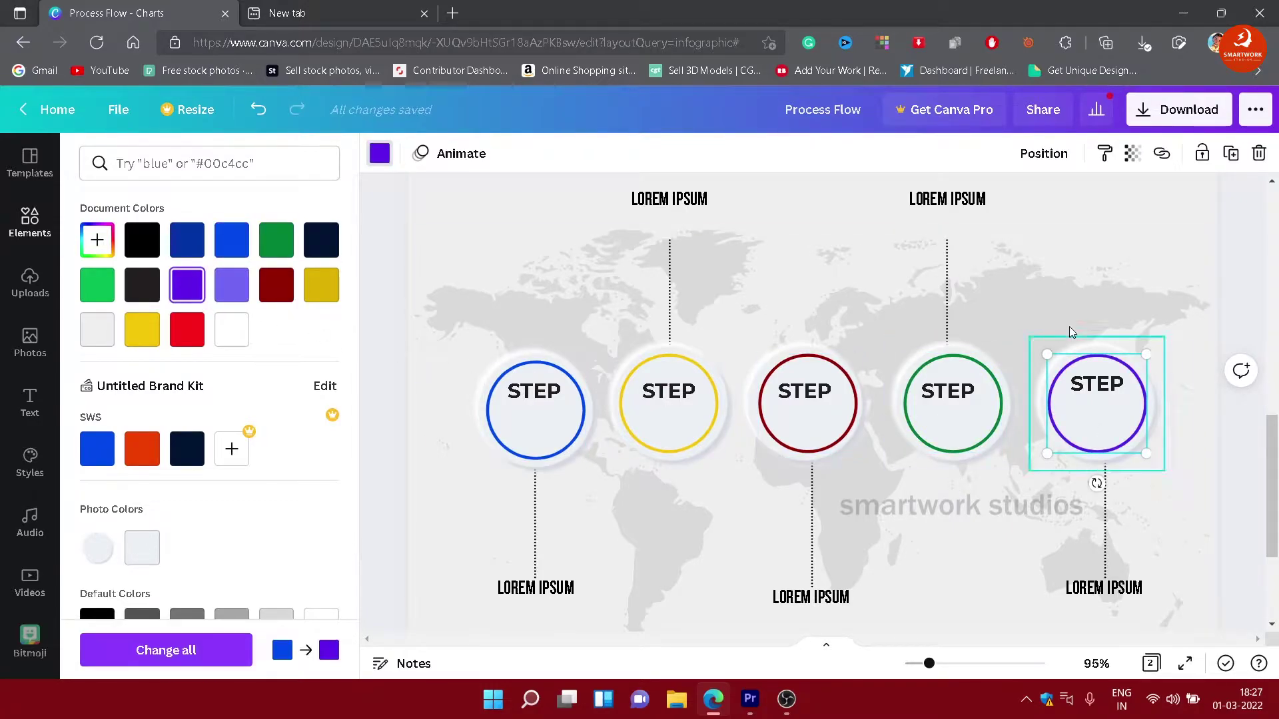
click(1074, 297)
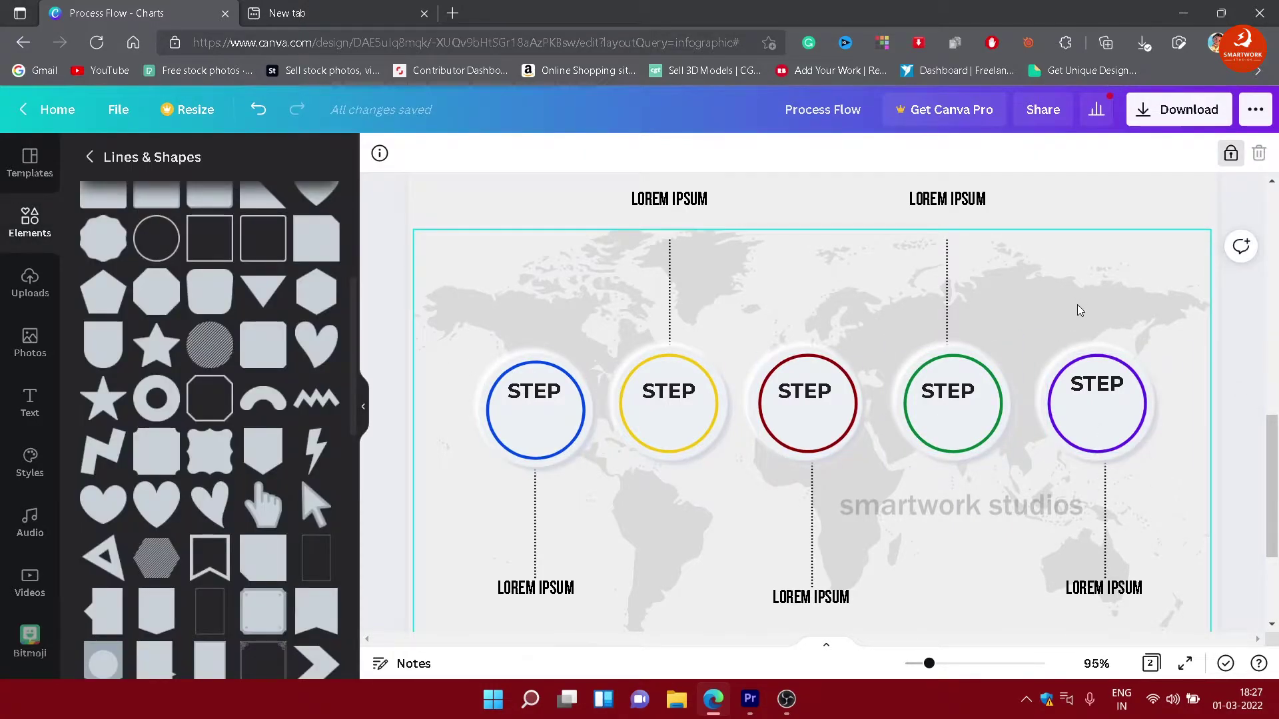
Step: Add a body text box to the page and clear its placeholder text
click(29, 403)
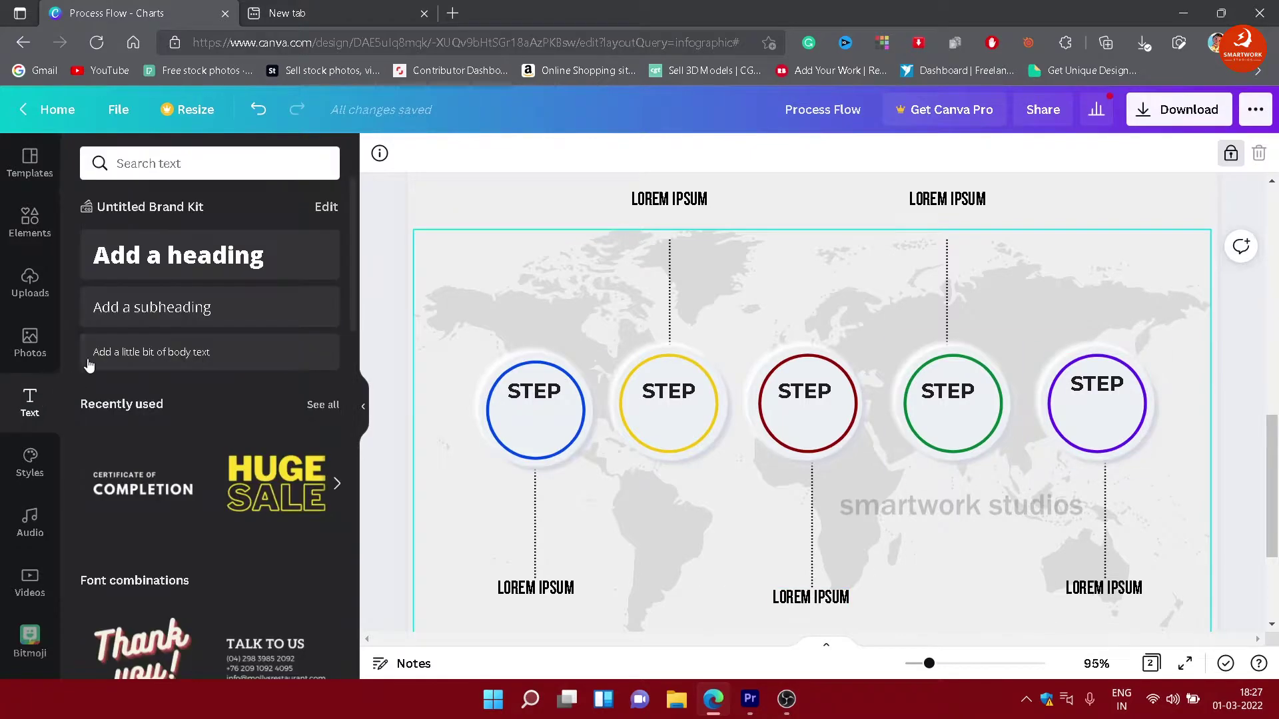
click(200, 351)
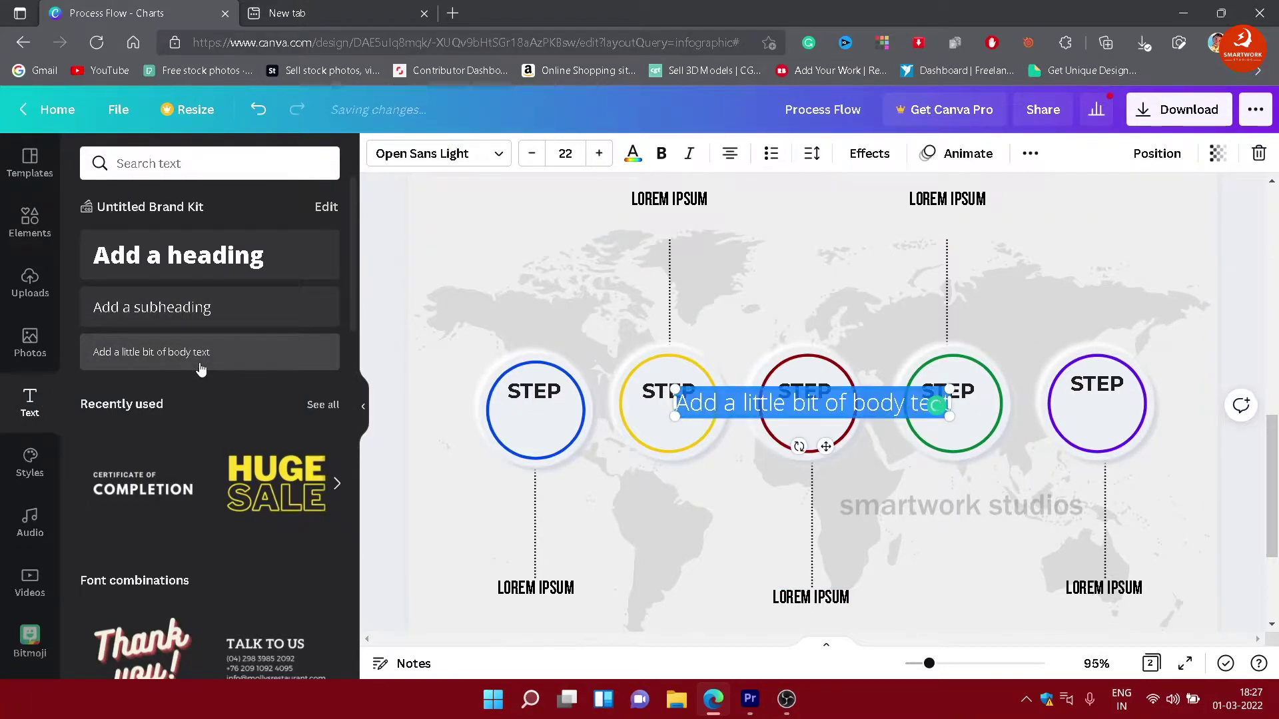
key(BackSpace)
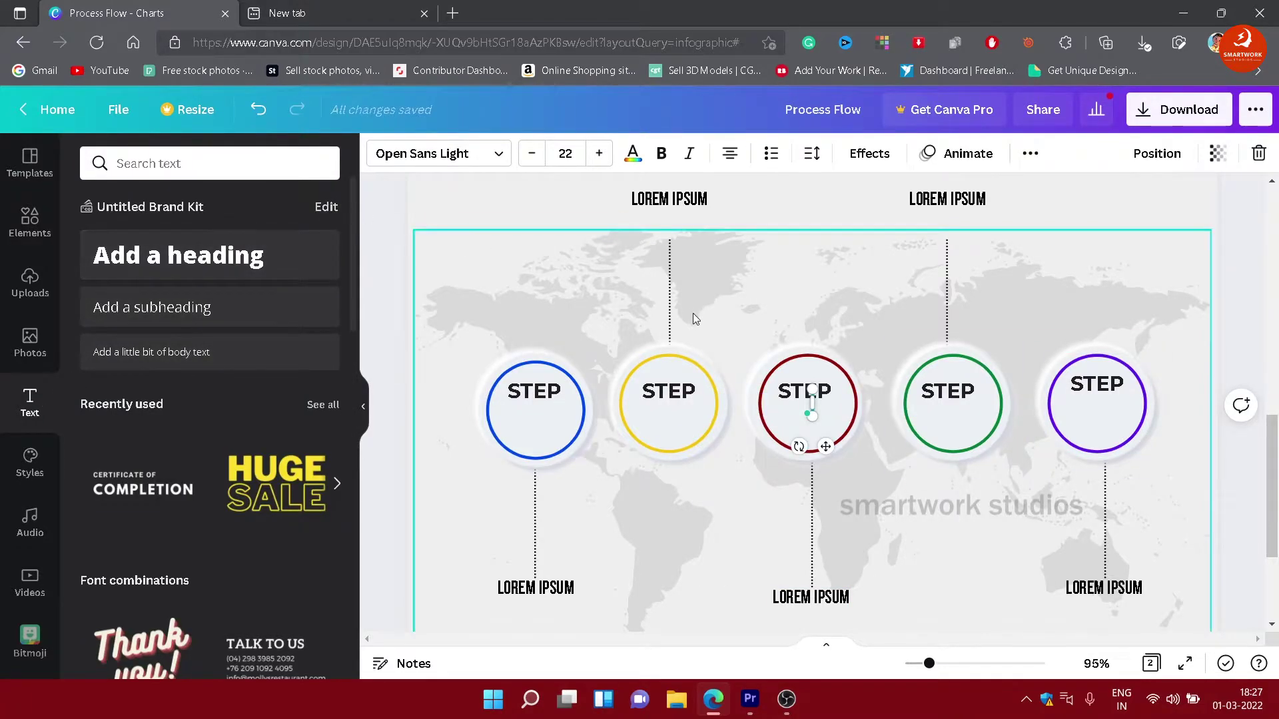
Step: Copy the example lorem ipsum passage, through "commodo consequat.", from a "lorem ipsum text" web search into the empty text box
click(353, 21)
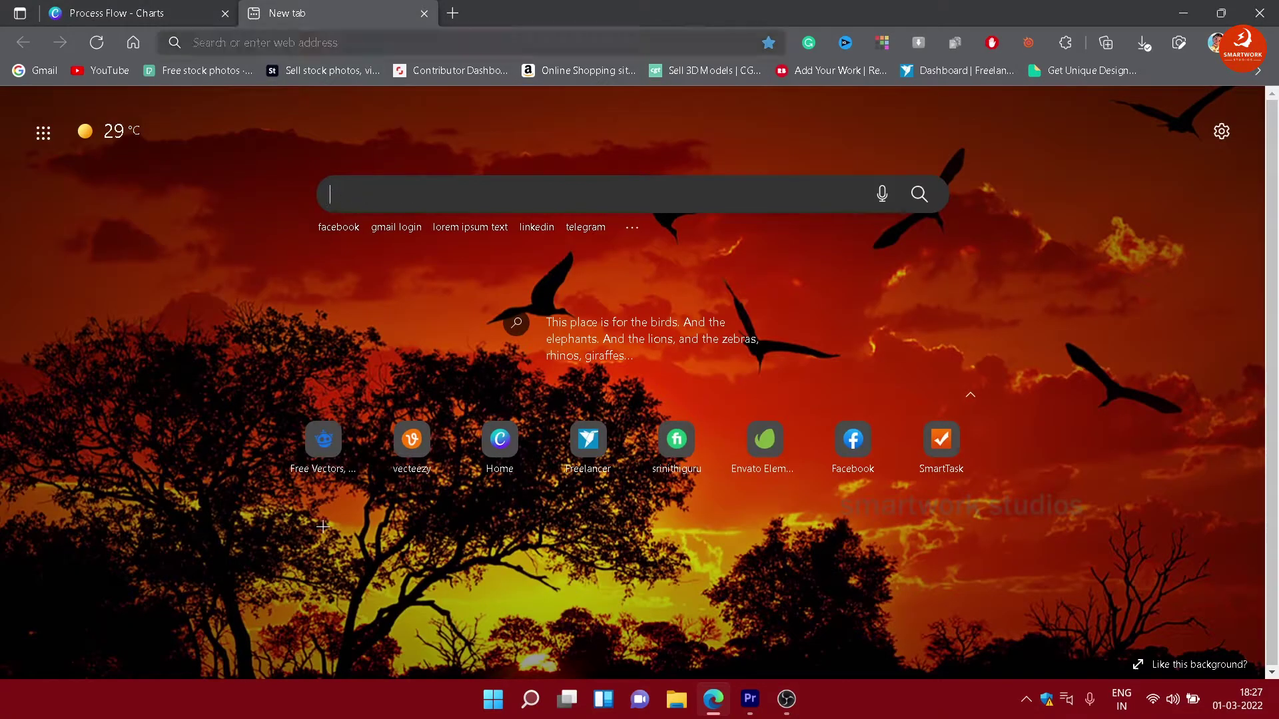
click(457, 229)
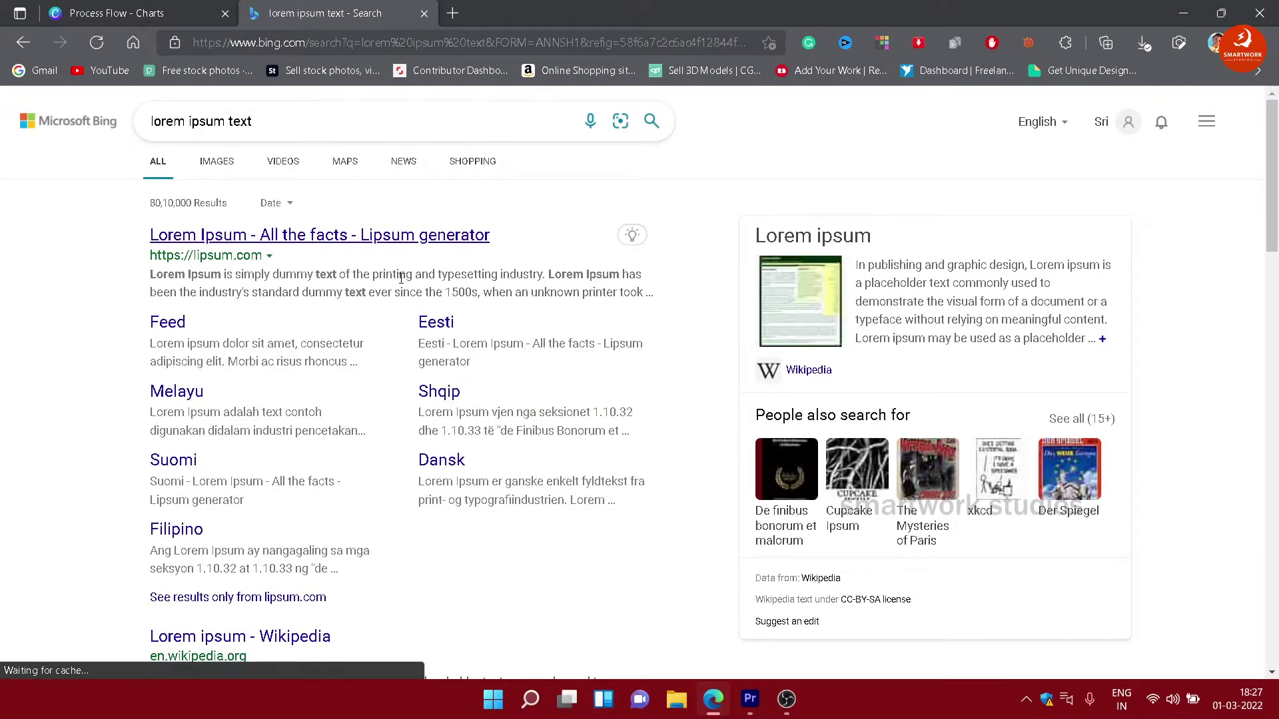
scroll(403, 283, down, 7)
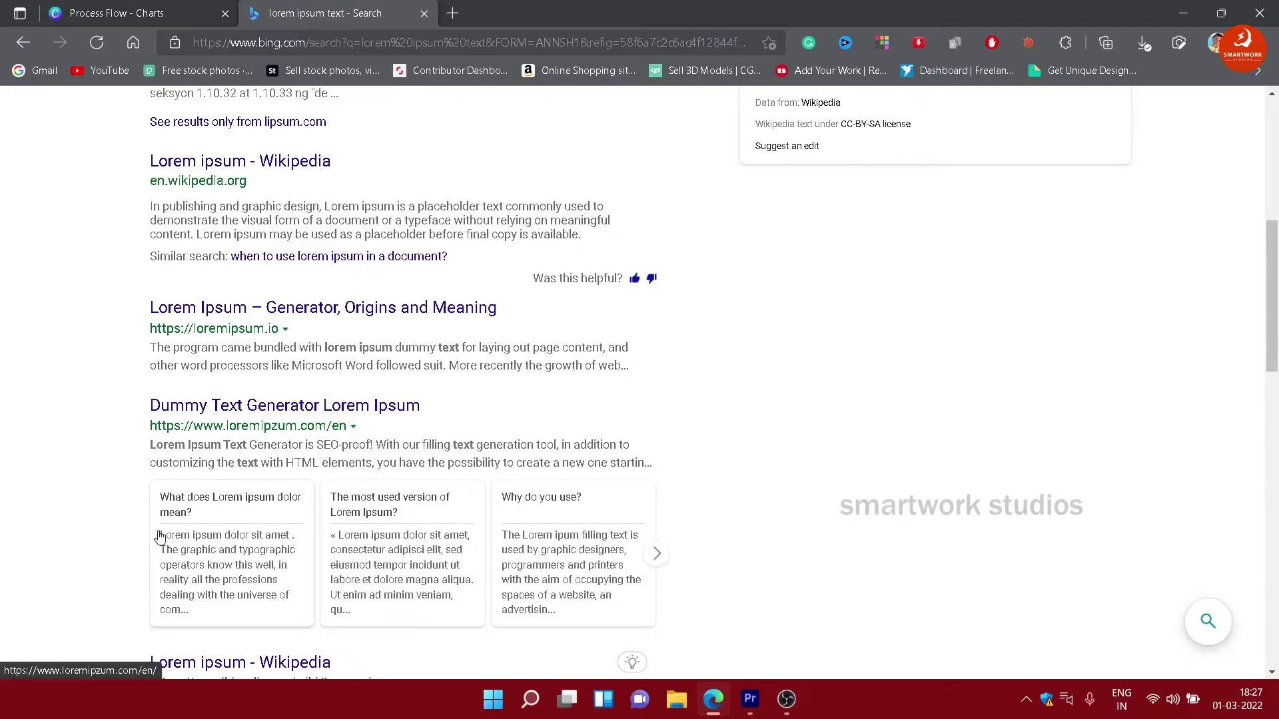
scroll(147, 556, down, 3)
drag(150, 524, 408, 561)
right_click(384, 541)
click(440, 158)
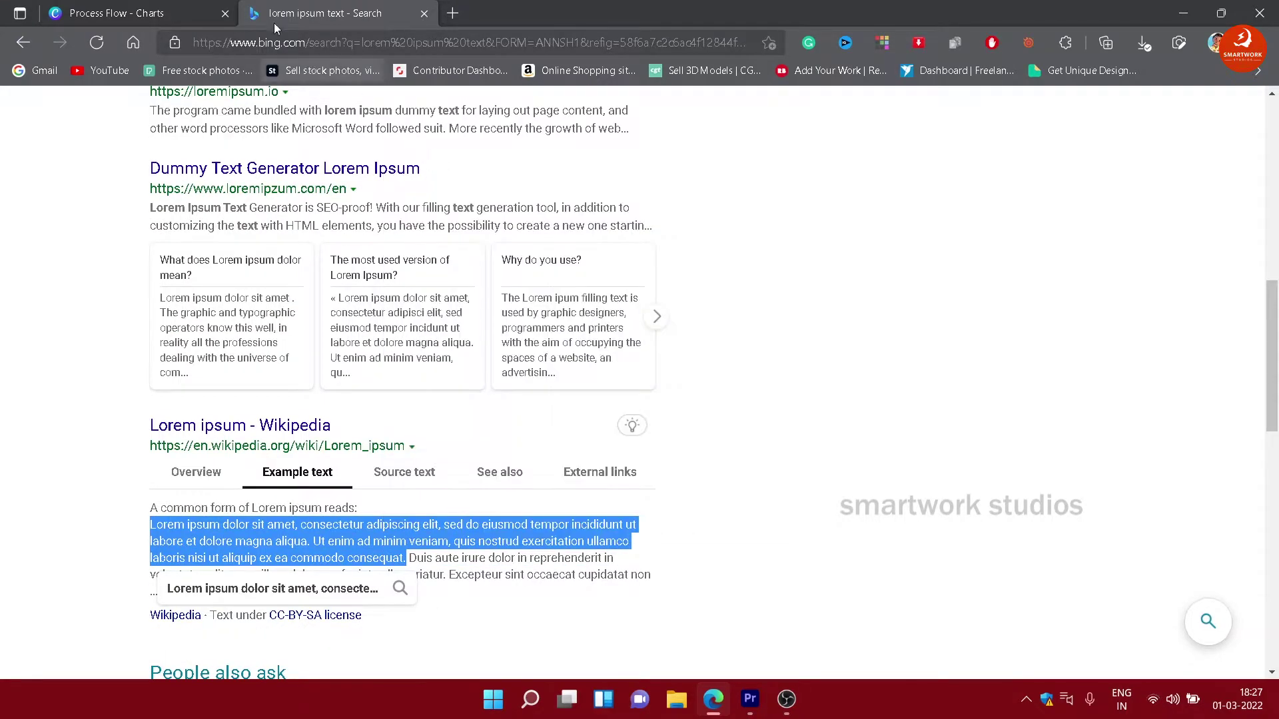
click(117, 13)
key(ctrl+v)
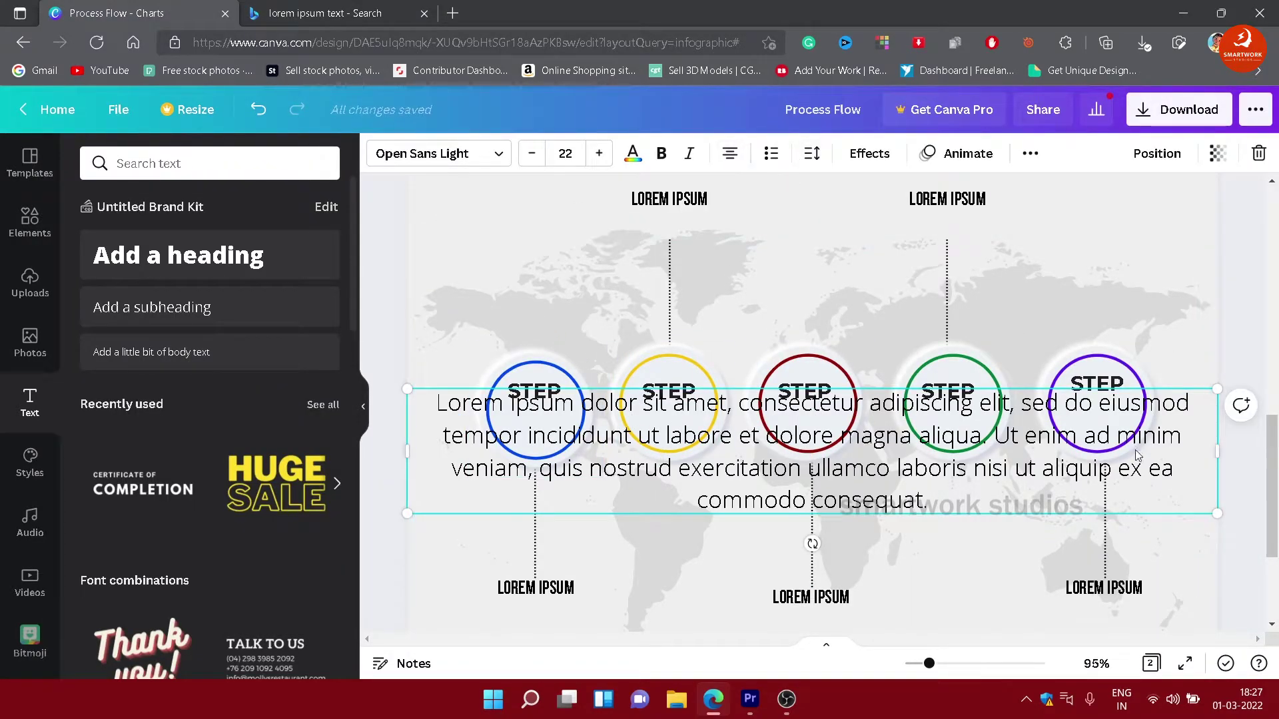
Step: Narrow the lorem ipsum text box to a bit over half the page width and justify its text
drag(1225, 449, 872, 451)
click(727, 154)
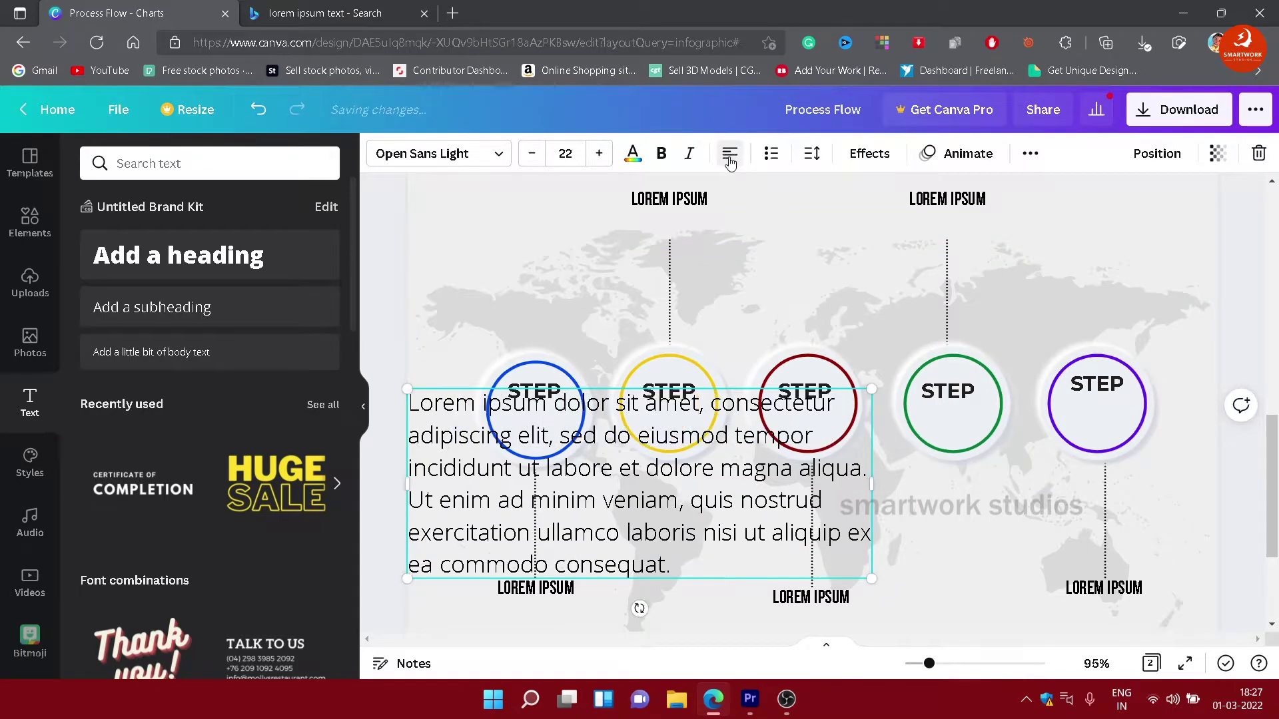
click(727, 154)
Step: Set the paragraph's font to Open Sans, reduce its font size and narrow its text box further
click(491, 160)
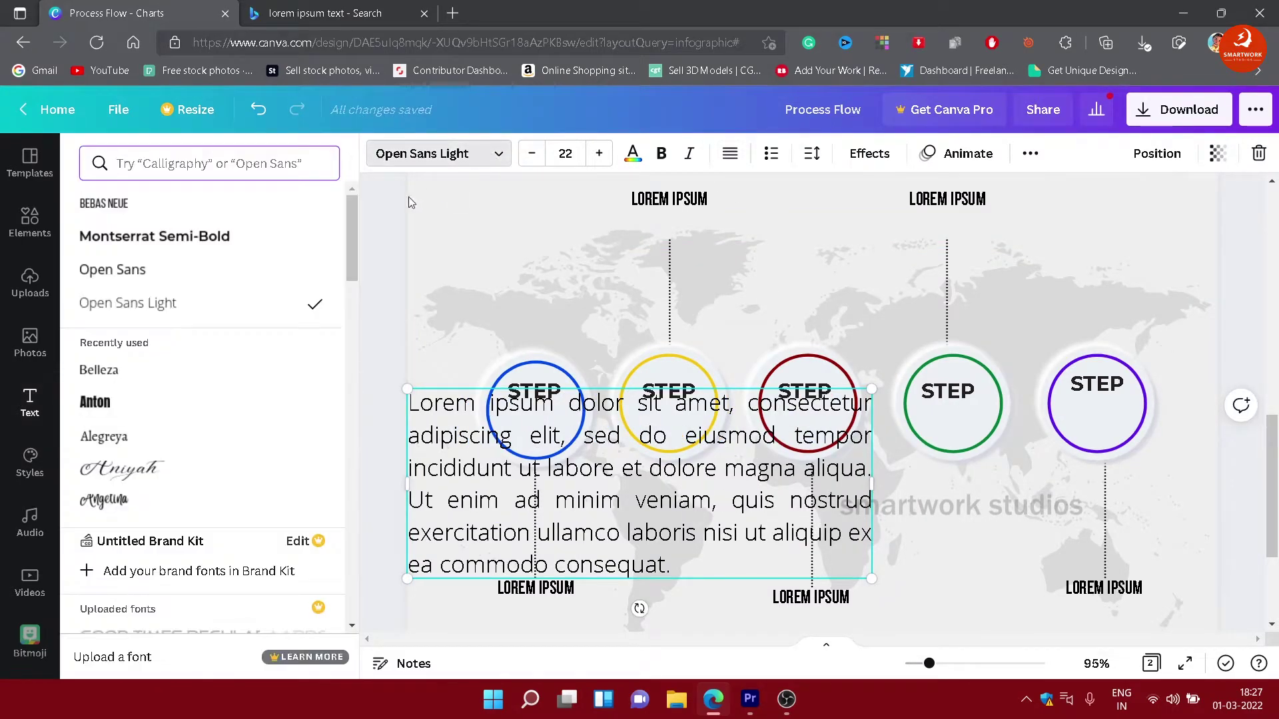
click(112, 269)
click(532, 153)
click(531, 153)
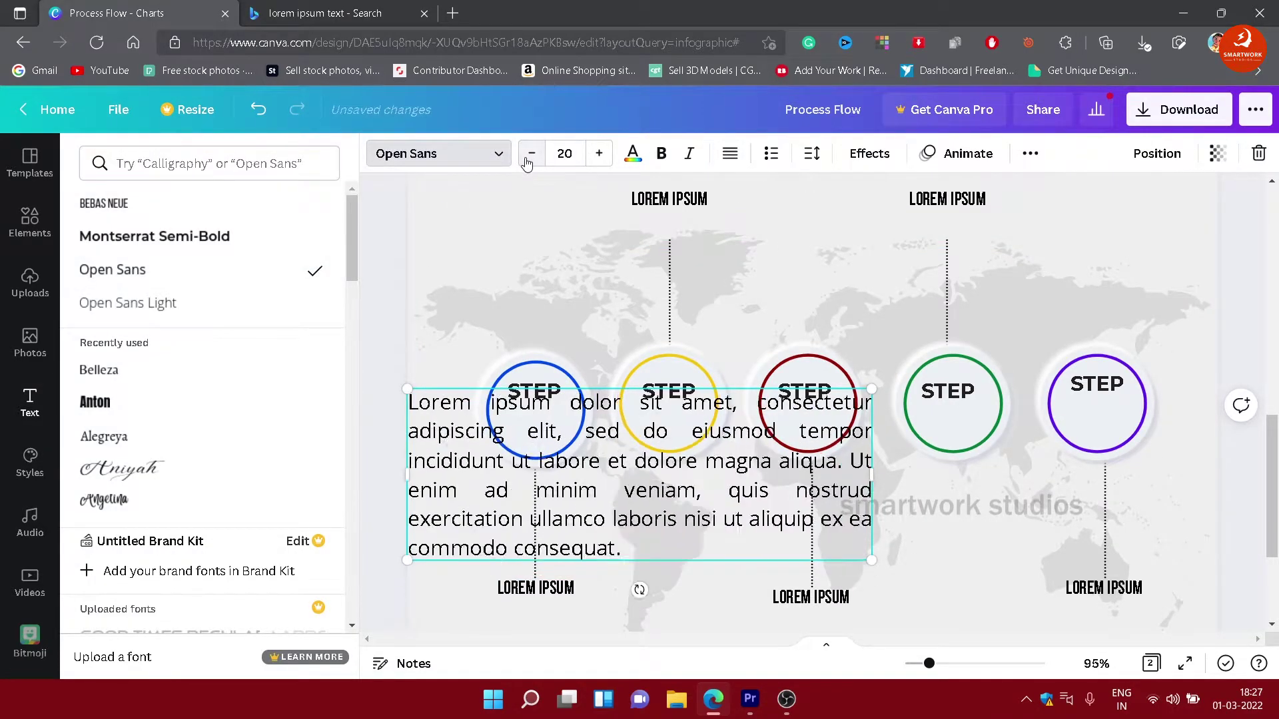
click(532, 153)
click(531, 153)
click(532, 153)
click(531, 154)
click(532, 153)
drag(881, 435, 718, 436)
click(702, 334)
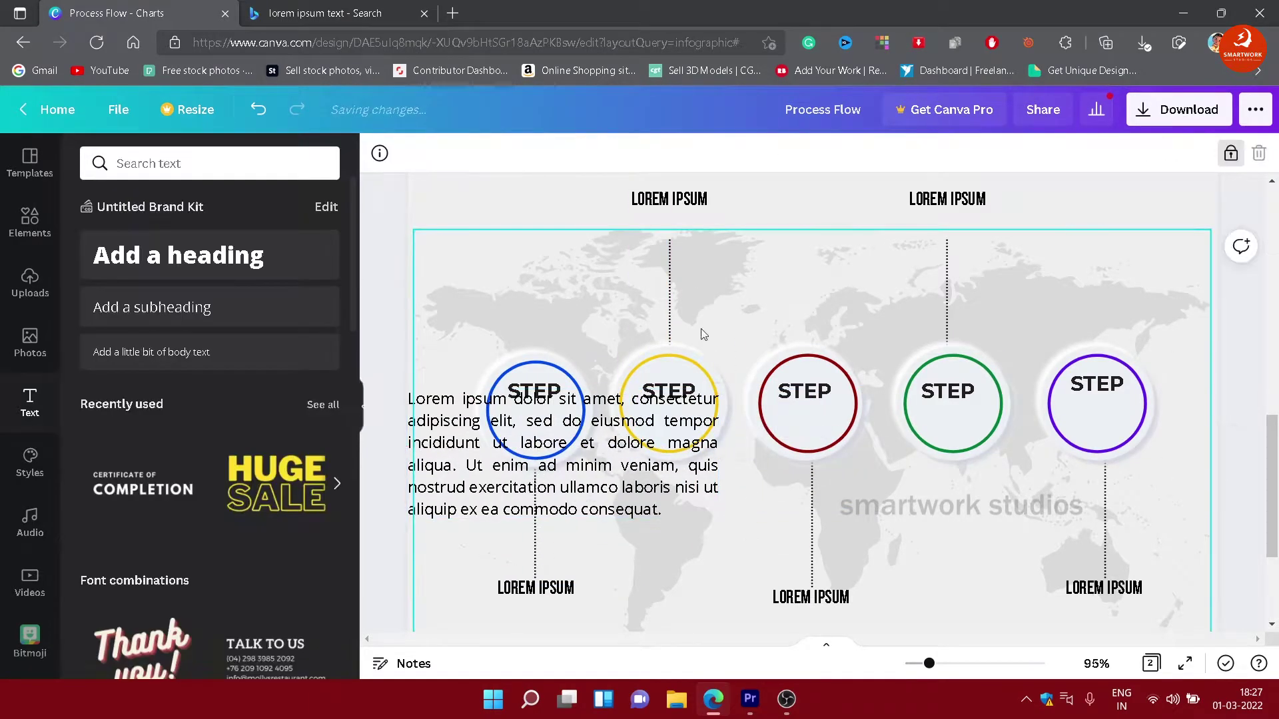
Step: Scale the paragraph down to font size 5.8, raise the heading above the second circle and place the paragraph beneath it
drag(667, 500, 748, 251)
scroll(689, 368, up, 3)
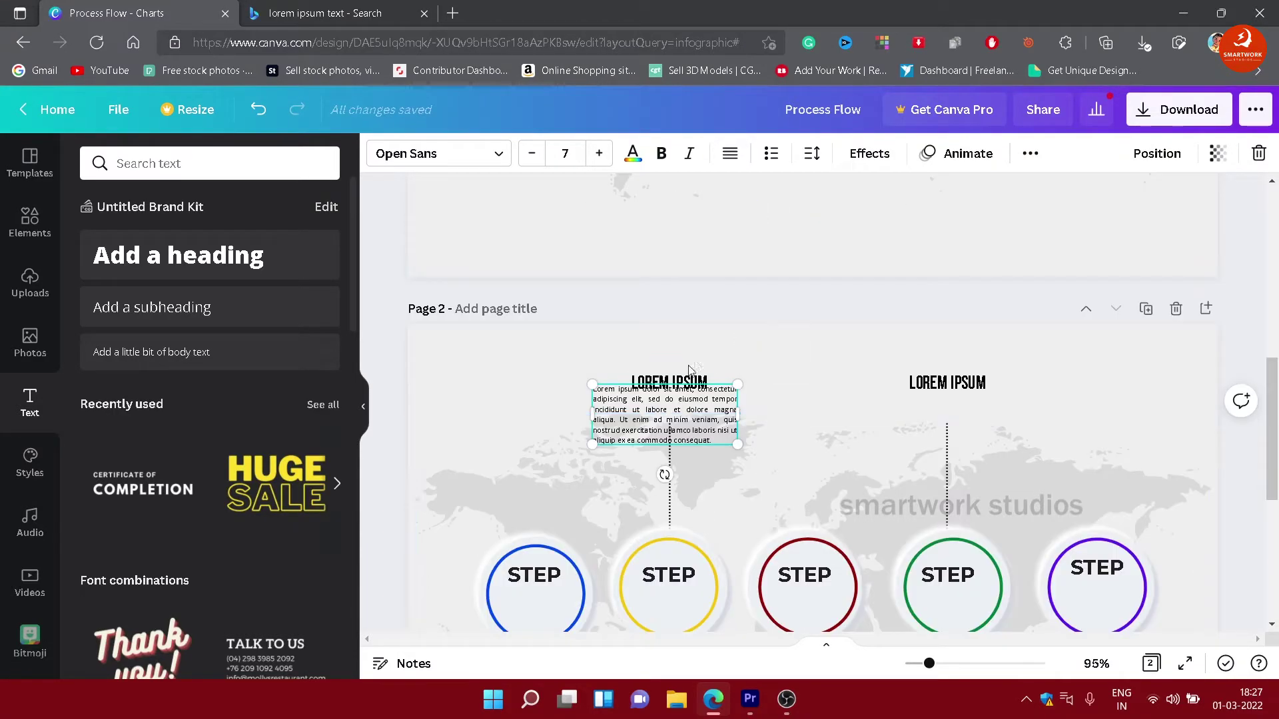
drag(689, 368, 689, 343)
drag(666, 417, 671, 400)
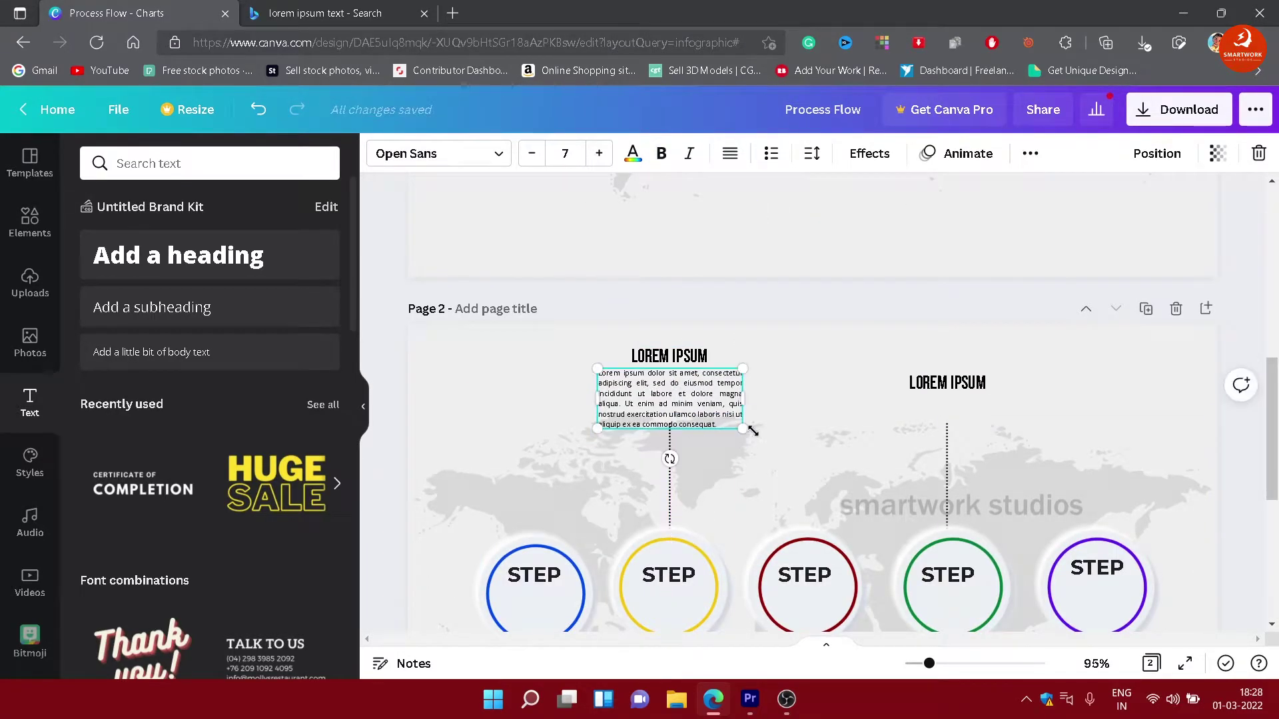
drag(753, 431, 704, 394)
Step: Raise the heading above the fourth circle level with the second one's, and make the small paragraph bold
mouse_move(970, 387)
mouse_down()
mouse_move(969, 350)
mouse_move(967, 365)
mouse_up()
click(636, 402)
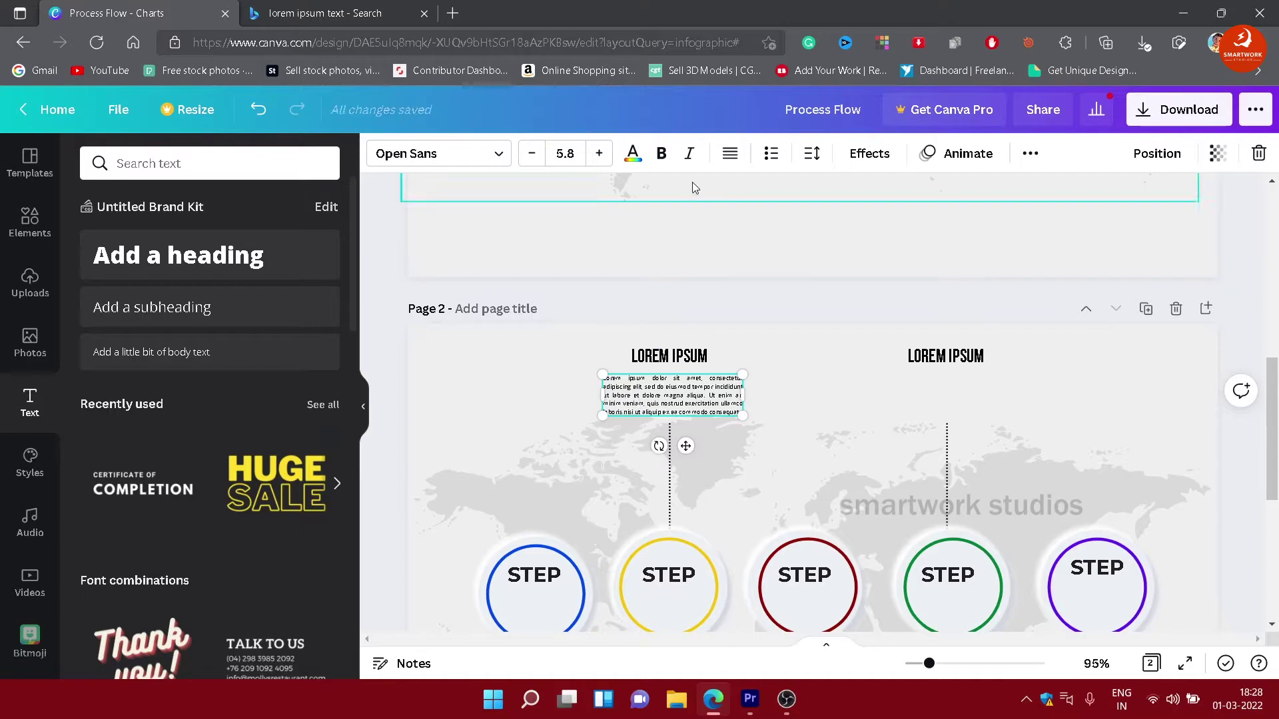
click(667, 157)
click(801, 418)
Step: Copy the bold paragraph under the heading above the fourth circle
drag(702, 415, 962, 404)
click(831, 394)
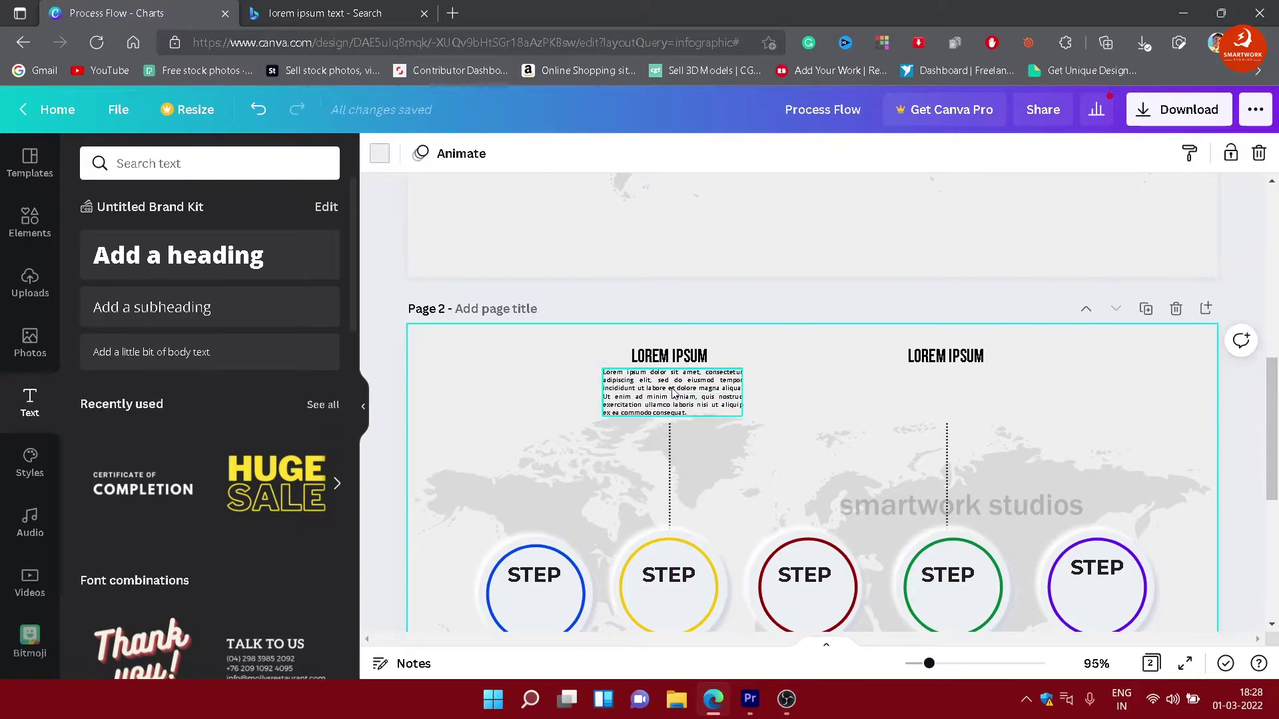
click(686, 393)
alt+drag(686, 393, 969, 393)
Step: Copy the bold paragraph beneath the LOREM IPSUM headings of the first, third and fifth circles
scroll(809, 365, down, 3)
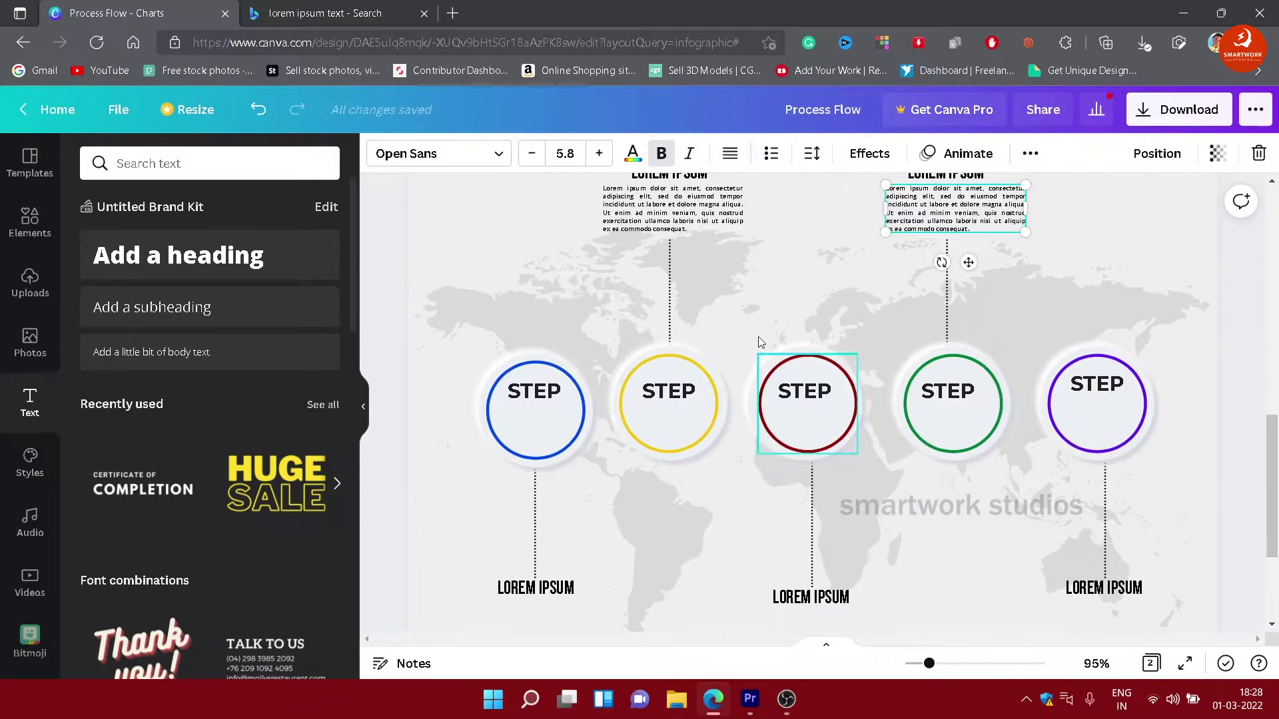
click(696, 211)
alt+drag(678, 337, 575, 627)
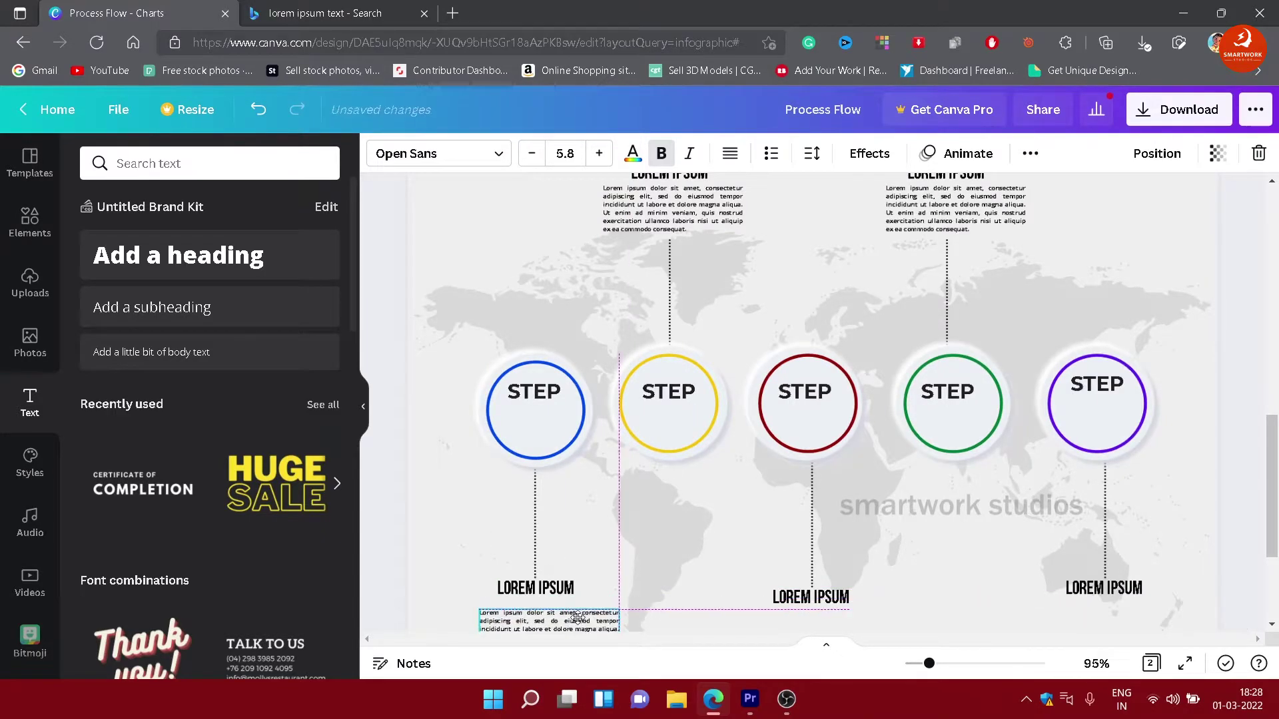
drag(577, 617, 821, 621)
drag(599, 619, 600, 628)
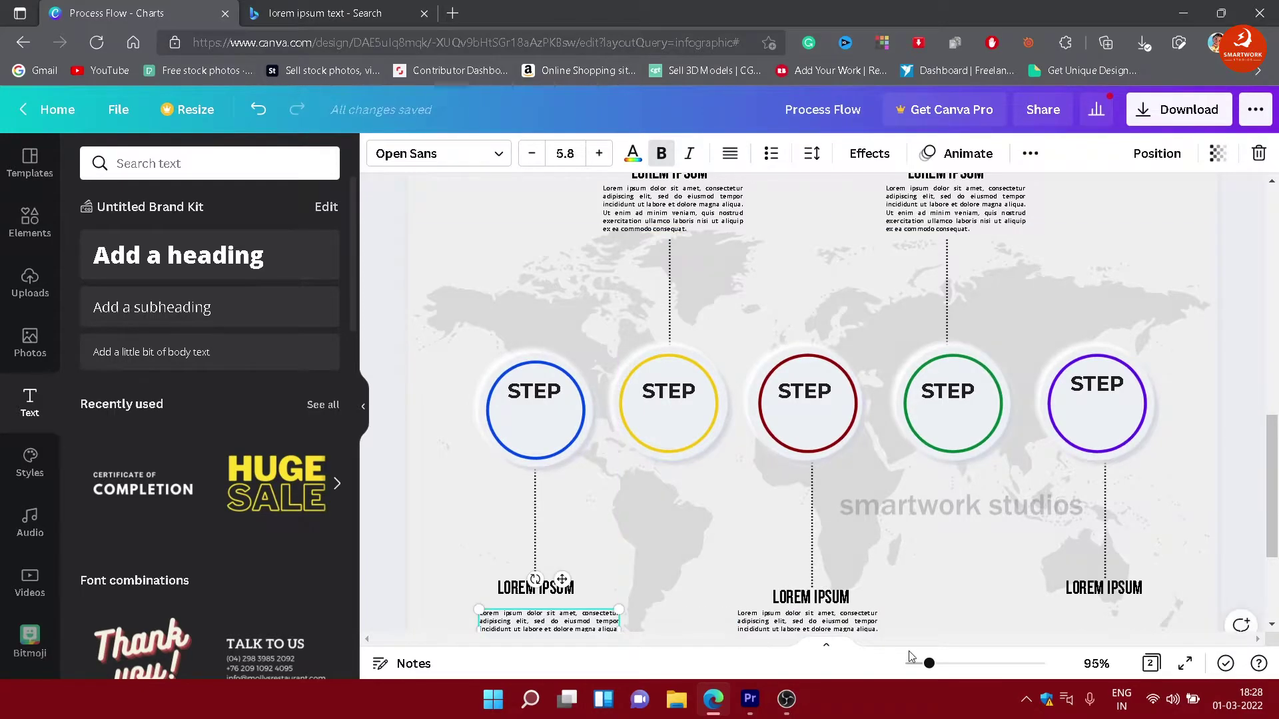
drag(845, 628, 1119, 624)
click(939, 583)
scroll(945, 565, down, 3)
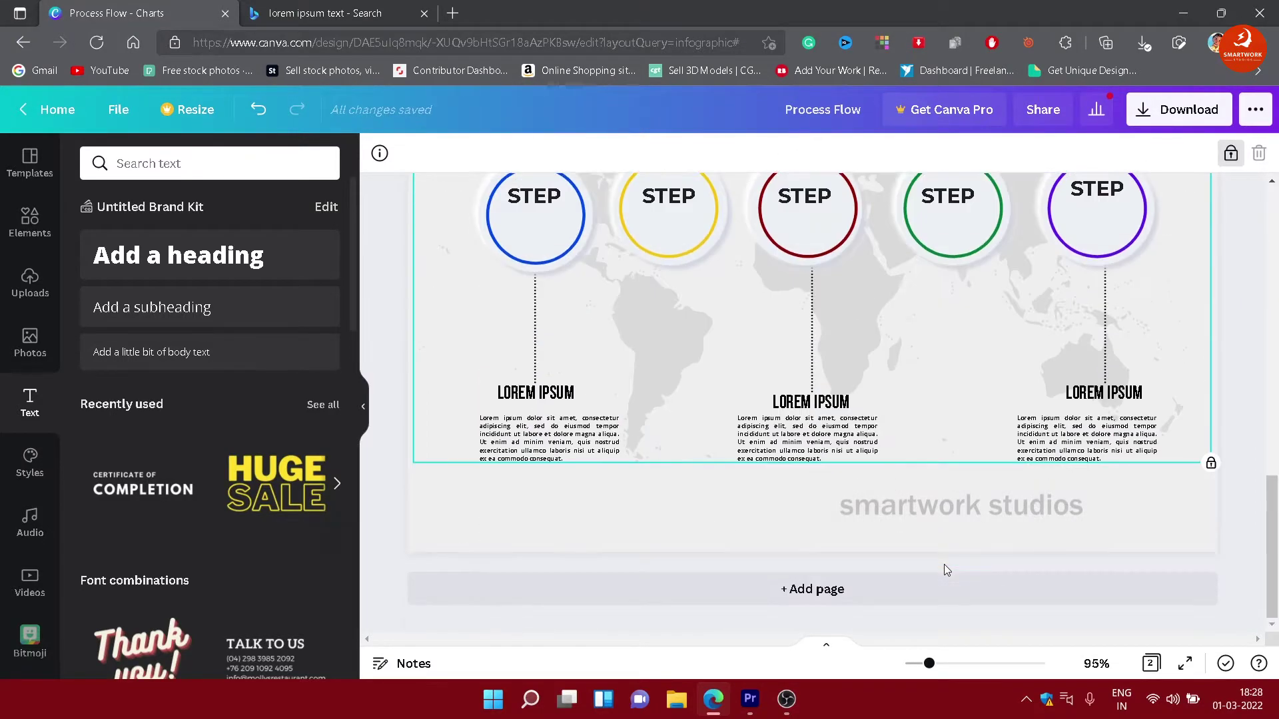
click(913, 530)
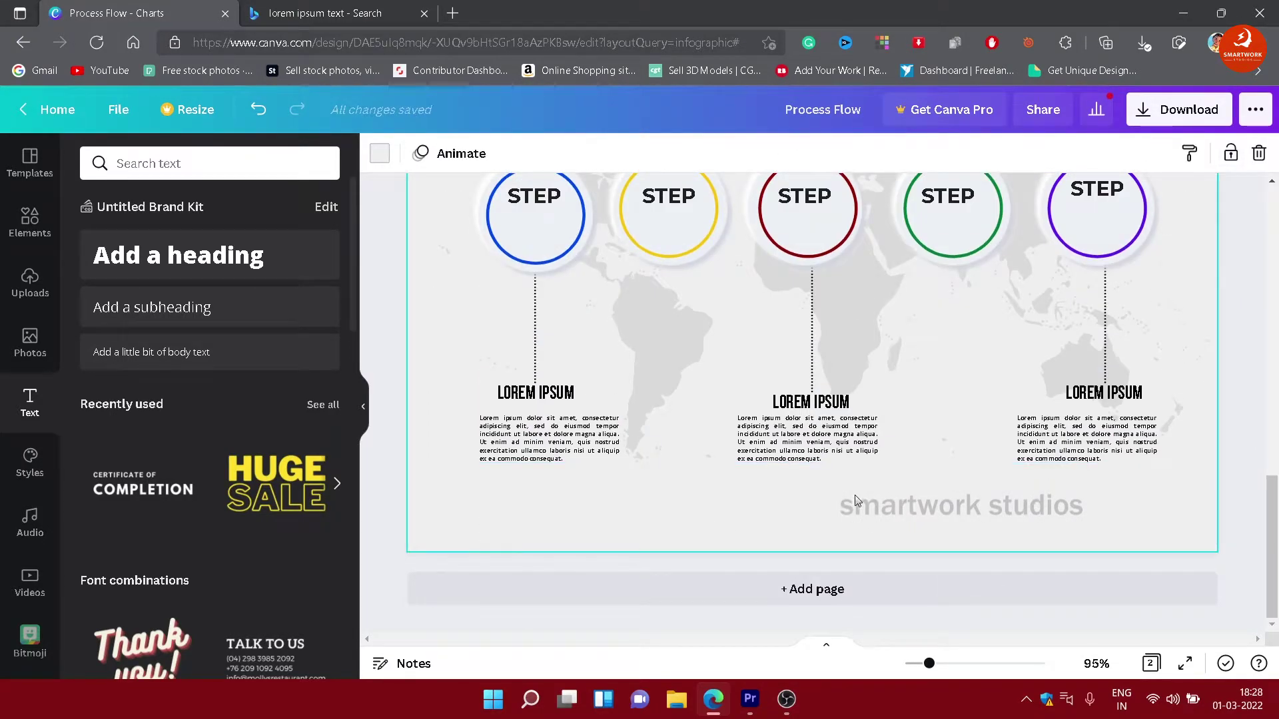
Step: Align the dark red ring and the third circle on their centers, horizontally and vertically
scroll(857, 501, up, 4)
scroll(858, 513, down, 1)
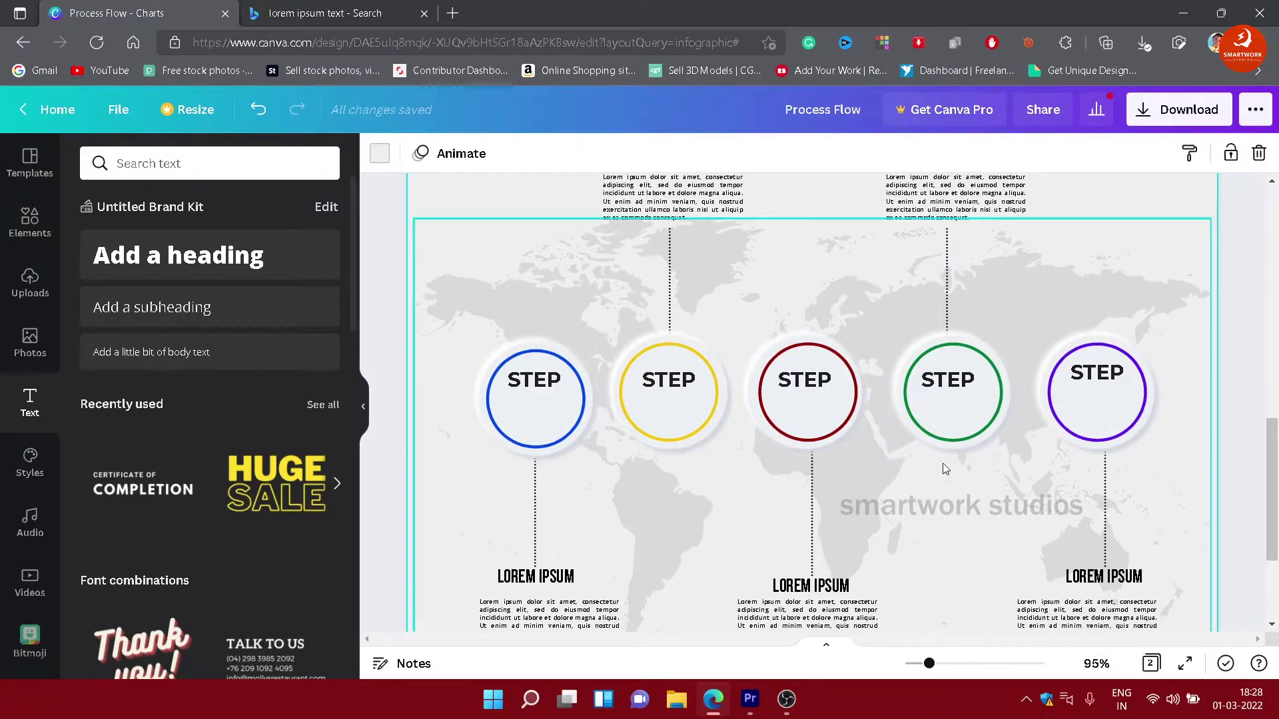
click(855, 412)
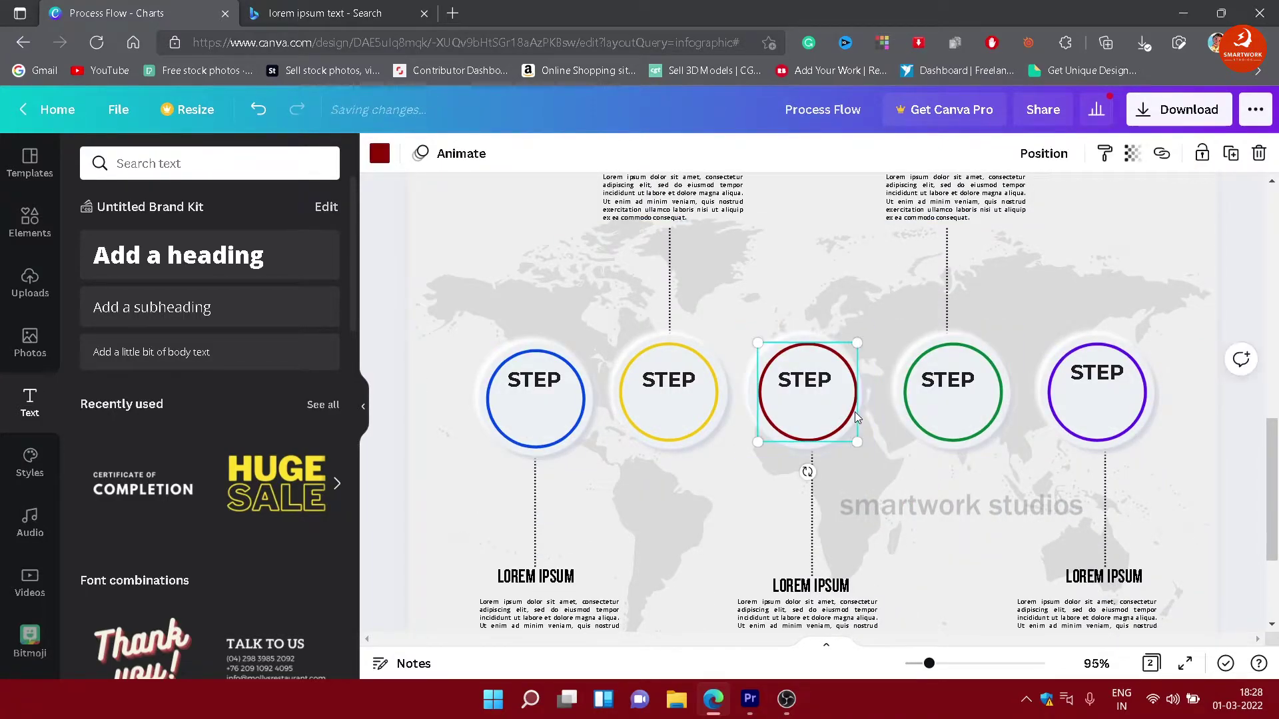
shift+click(828, 353)
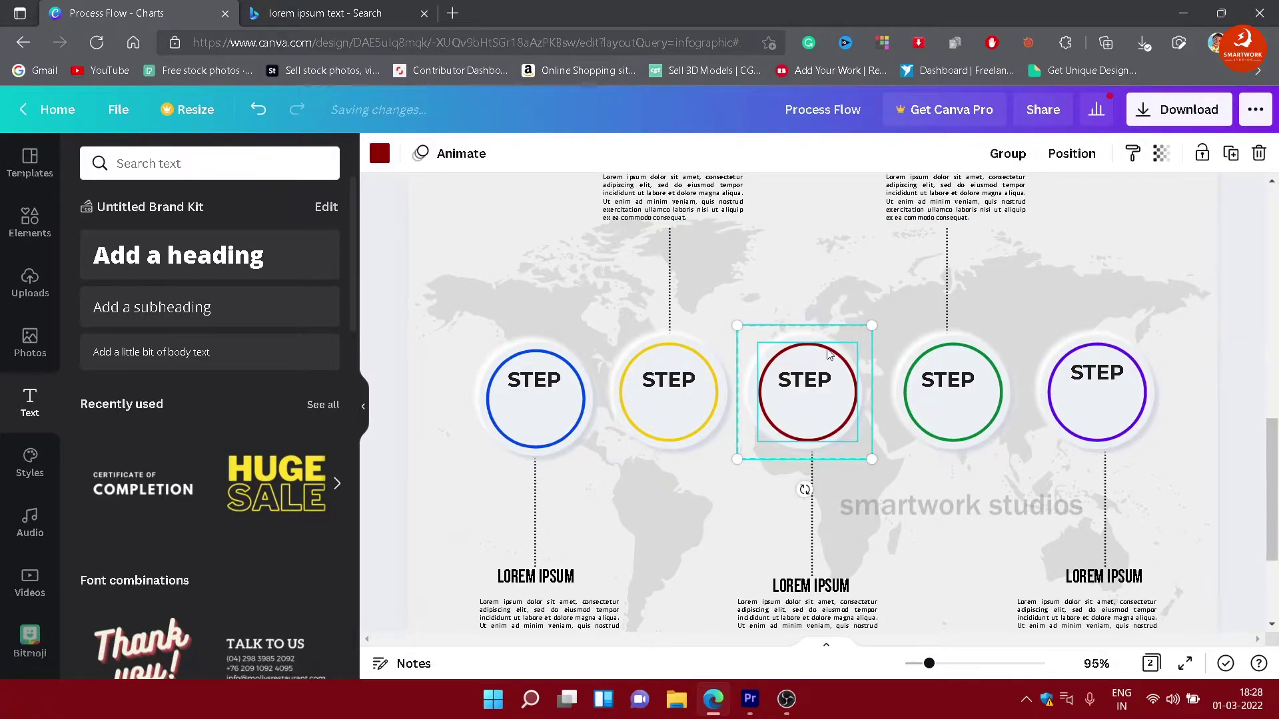
click(1072, 155)
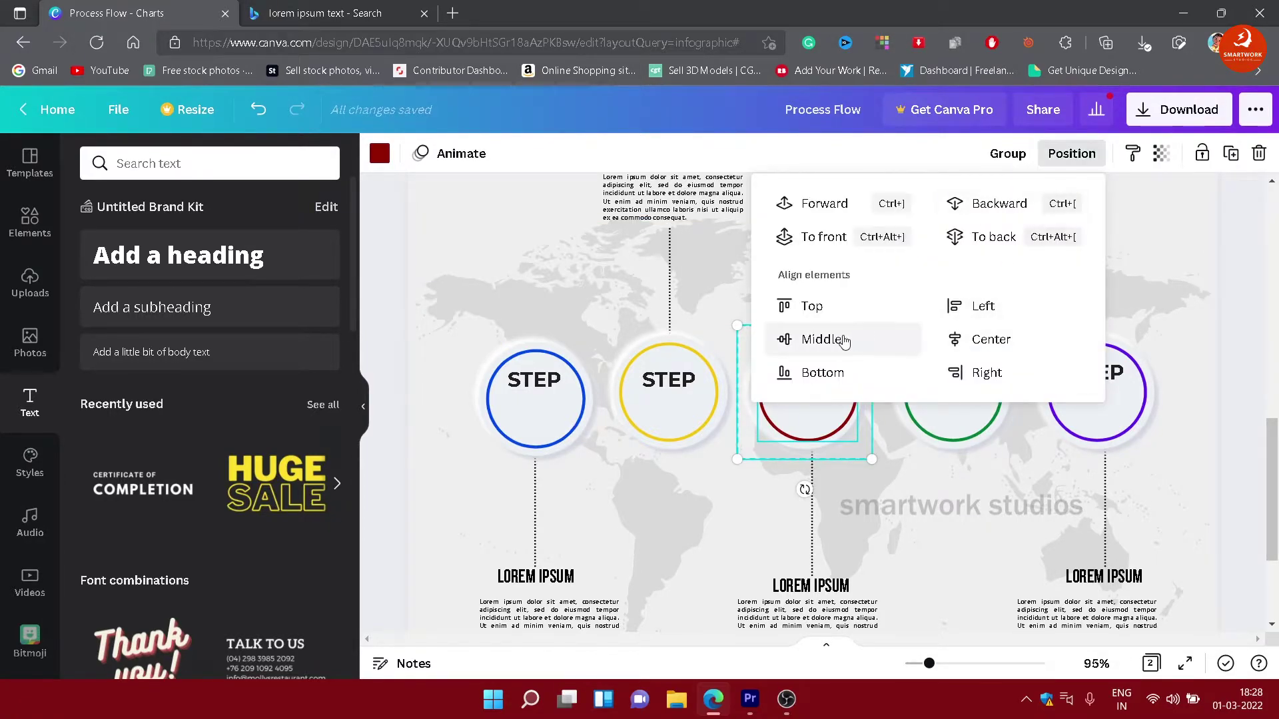
click(992, 339)
click(826, 339)
click(732, 276)
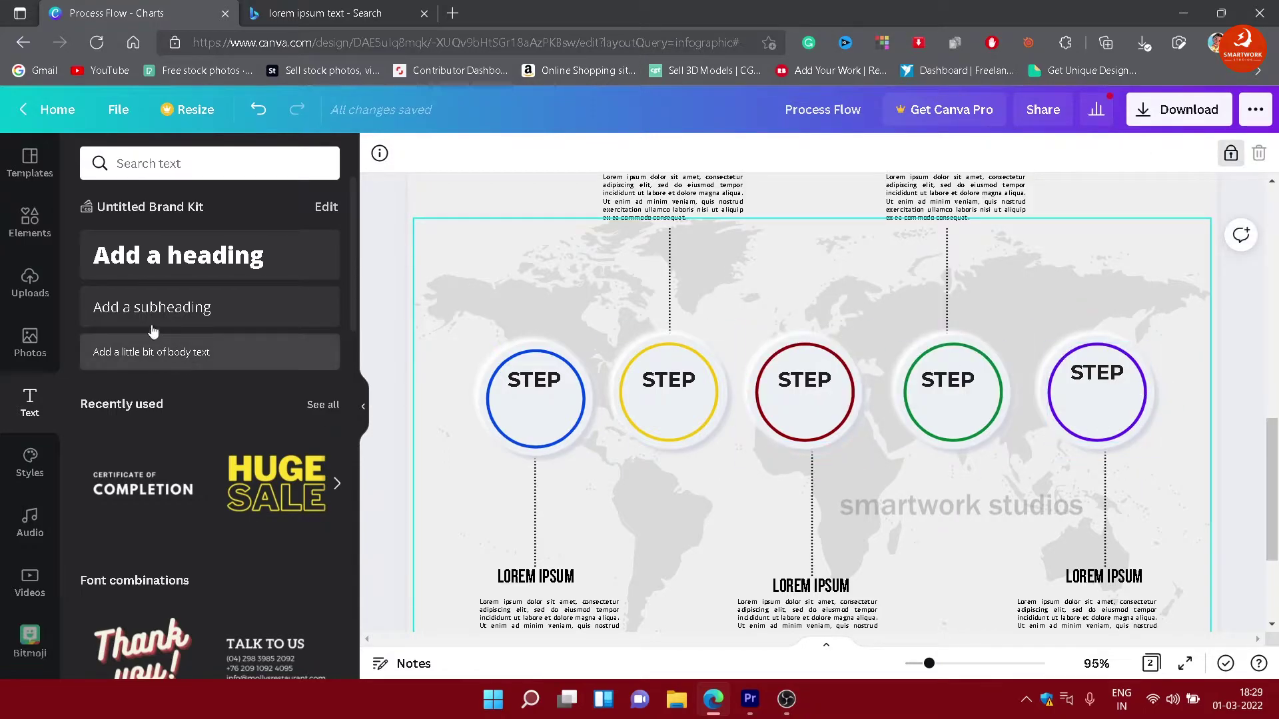
Step: Place the recently used gradient number 1 graphic under the STEP label in the first circle
click(30, 223)
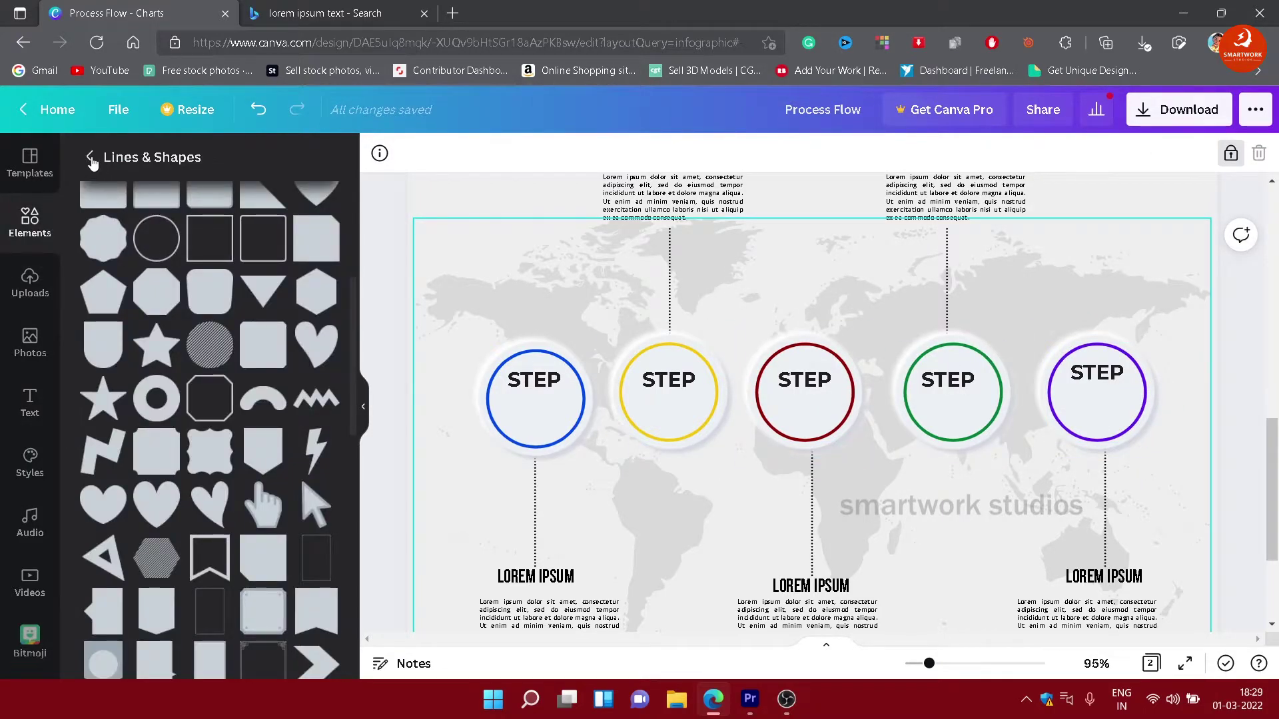
click(90, 158)
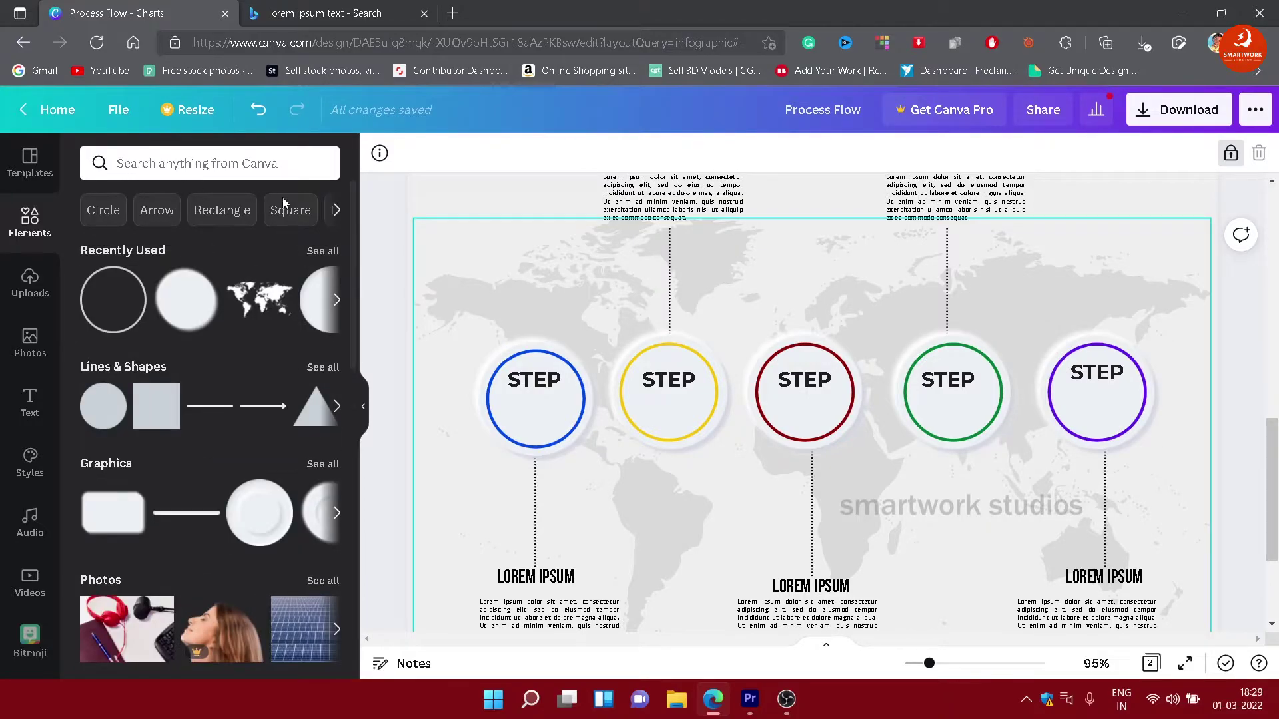
click(326, 251)
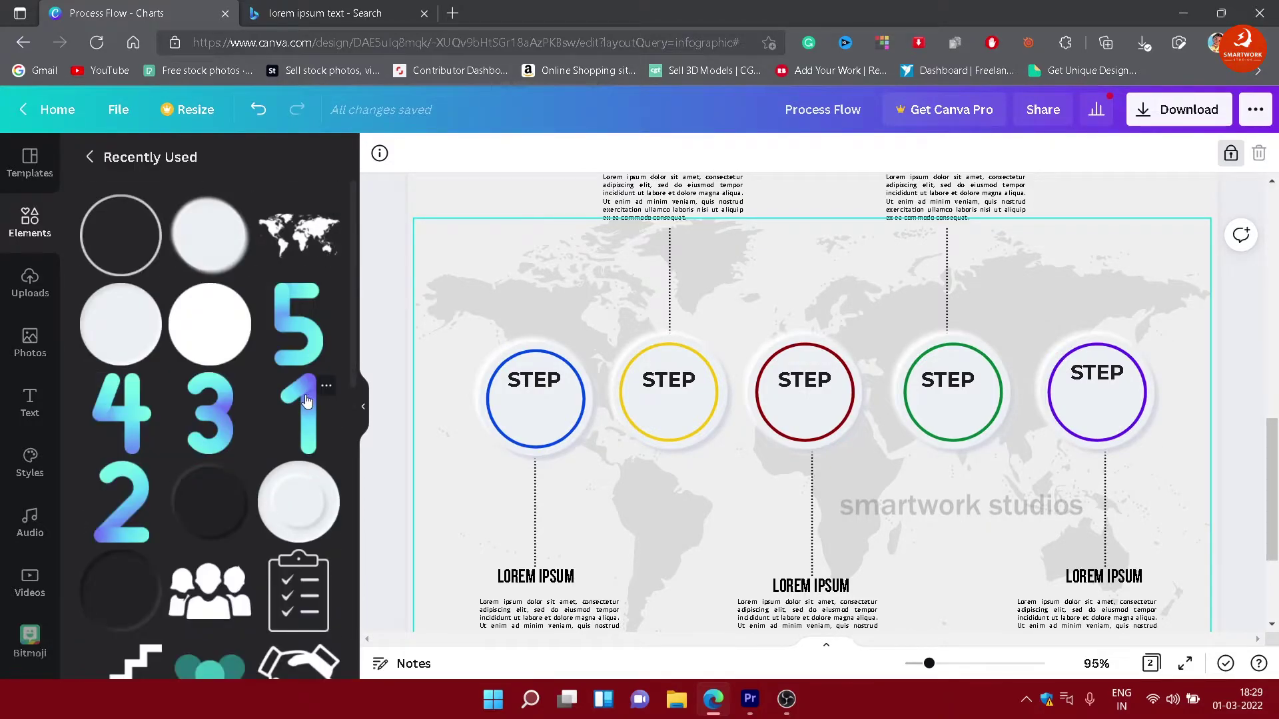
drag(307, 400, 538, 409)
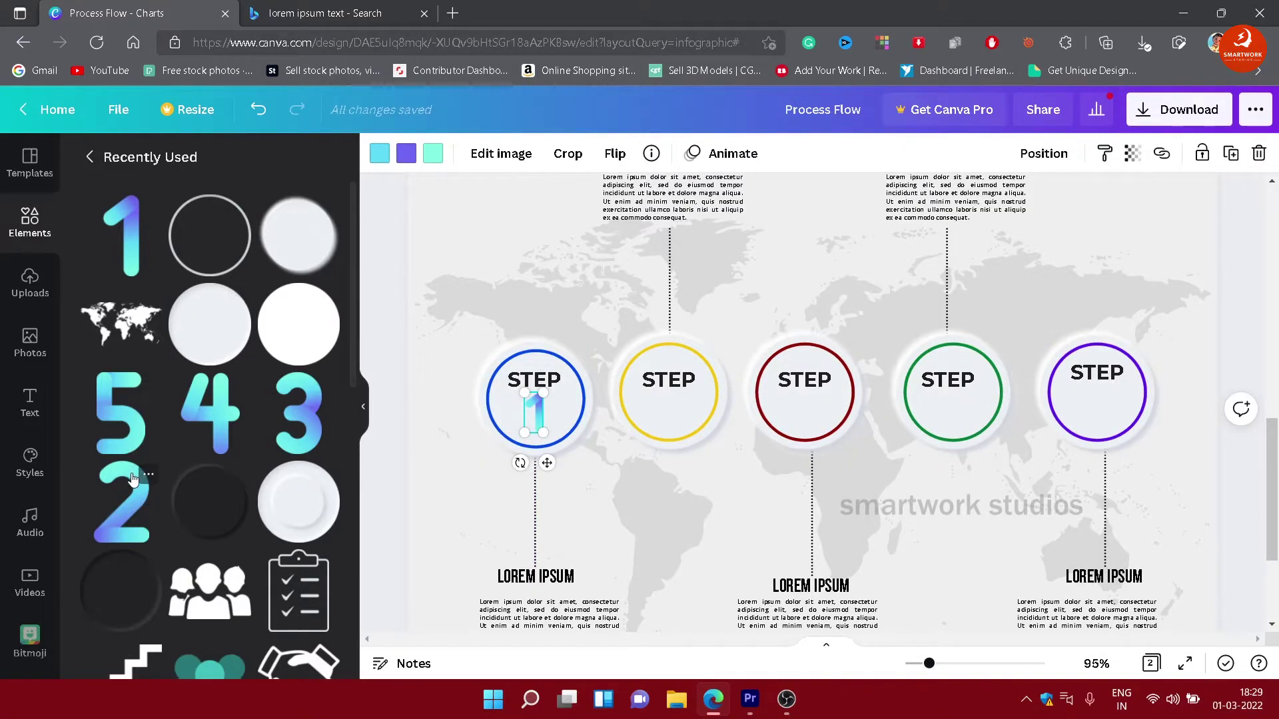
Step: Add the matching gradient number graphics 2, 3, 4 and 5 to the page
click(133, 478)
click(119, 498)
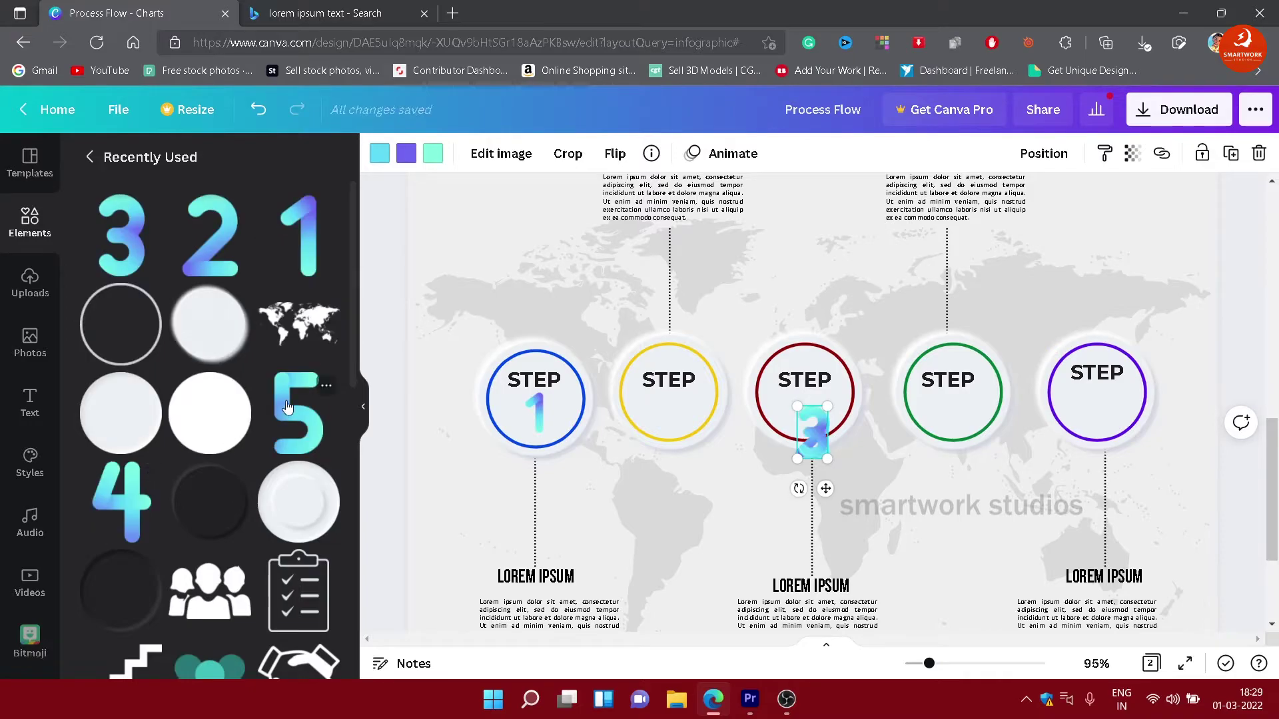
click(125, 500)
click(124, 494)
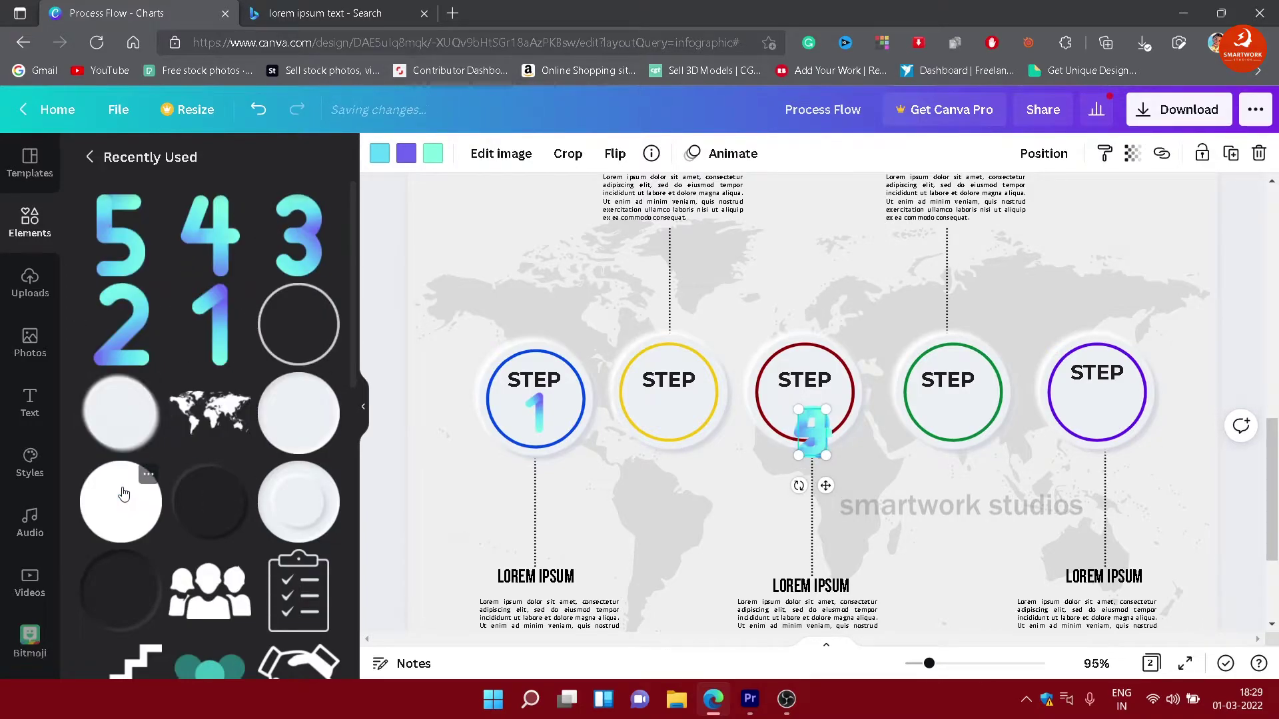
Step: Move the numbers 5, 4, 3 and 2 into their matching circles, under the STEP labels
drag(812, 433, 1100, 418)
drag(809, 433, 962, 392)
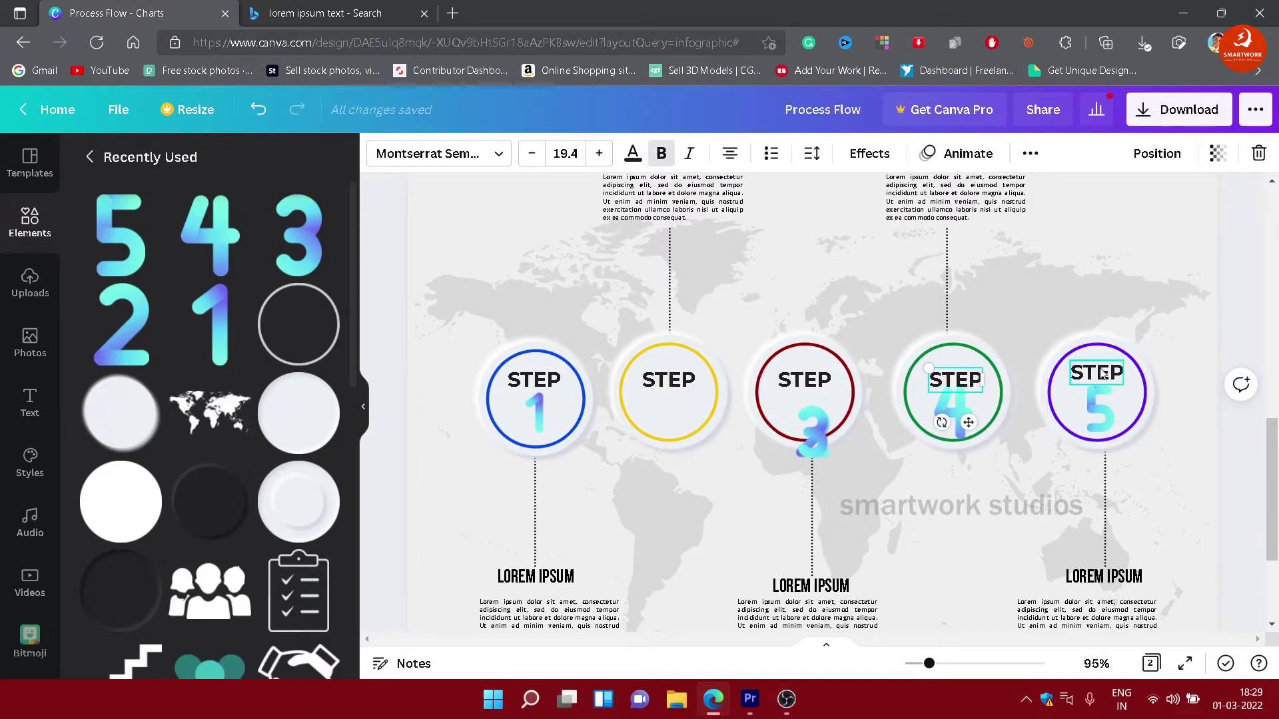
drag(810, 459, 808, 437)
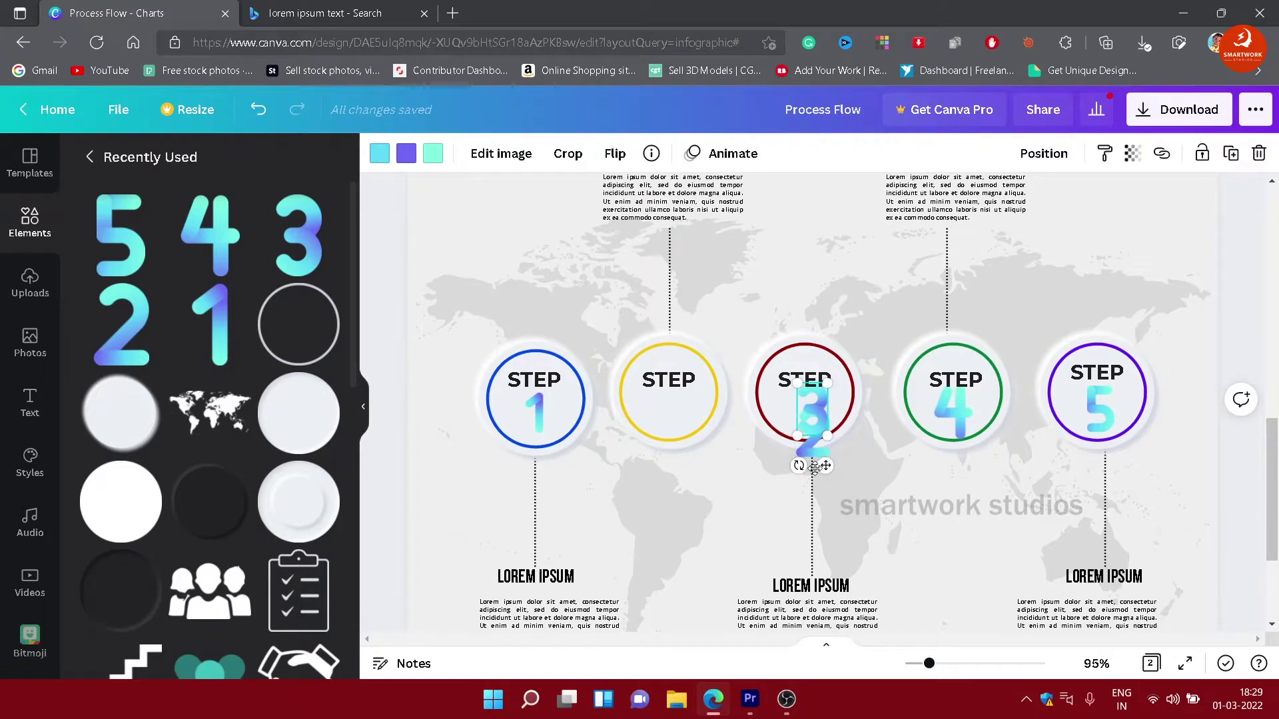
drag(811, 453, 669, 407)
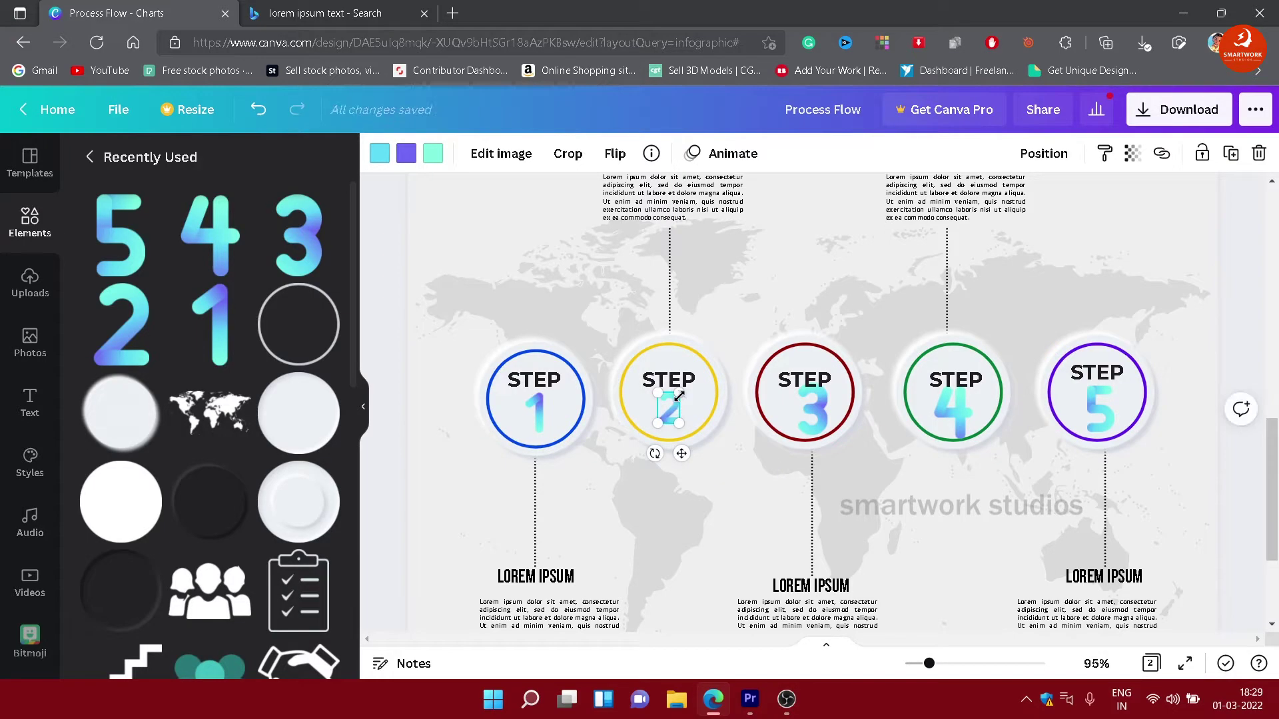
Step: Shrink the numbers 3, 4 and 5 and center each one below its STEP label inside the ring
click(810, 409)
drag(830, 435, 822, 427)
drag(815, 407, 809, 413)
click(958, 410)
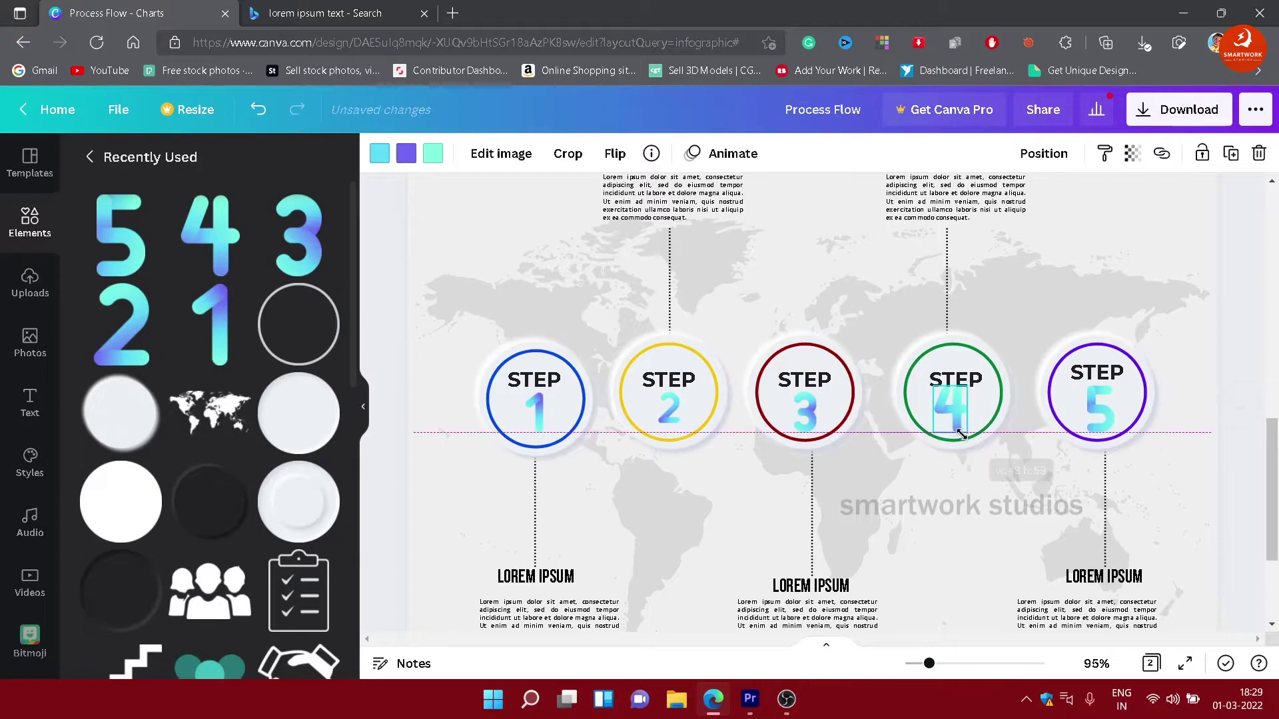
drag(967, 386, 956, 413)
click(1099, 410)
drag(1114, 387, 1098, 407)
click(598, 477)
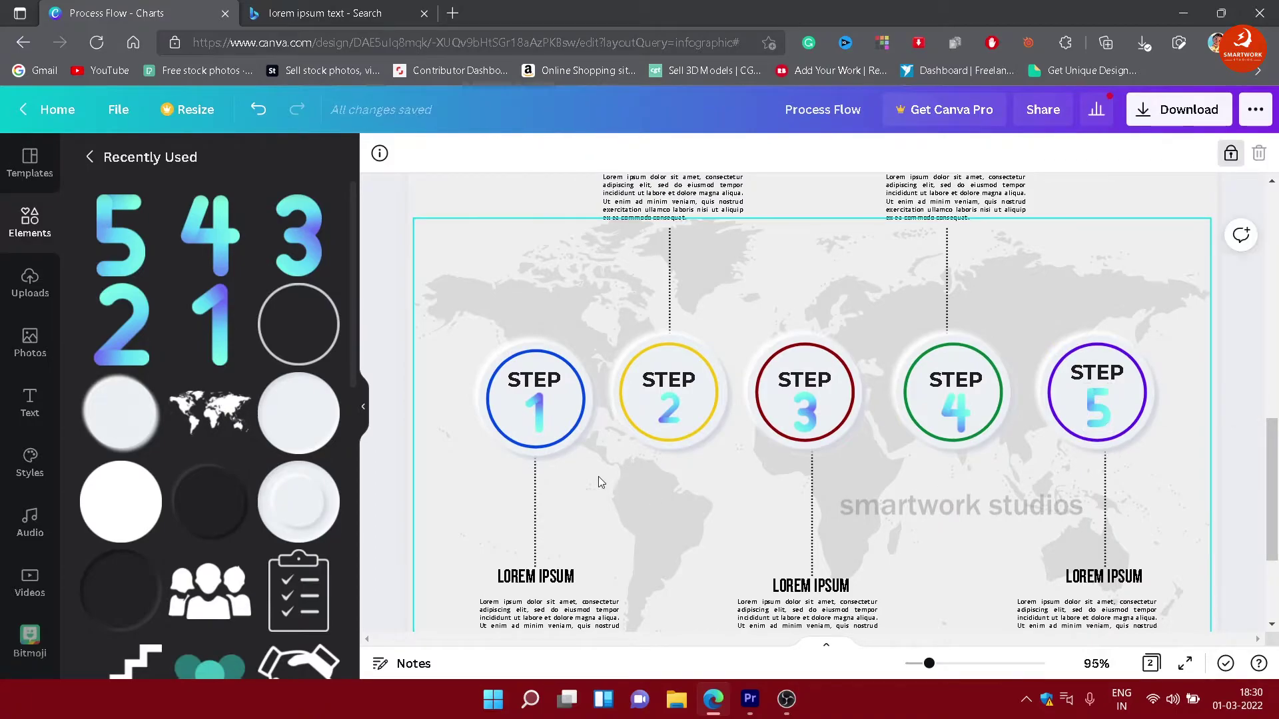
Step: Recolor the number 1 with dark blue #0034a6 for its first and third colors and brighter blue for the middle one
click(537, 426)
click(380, 153)
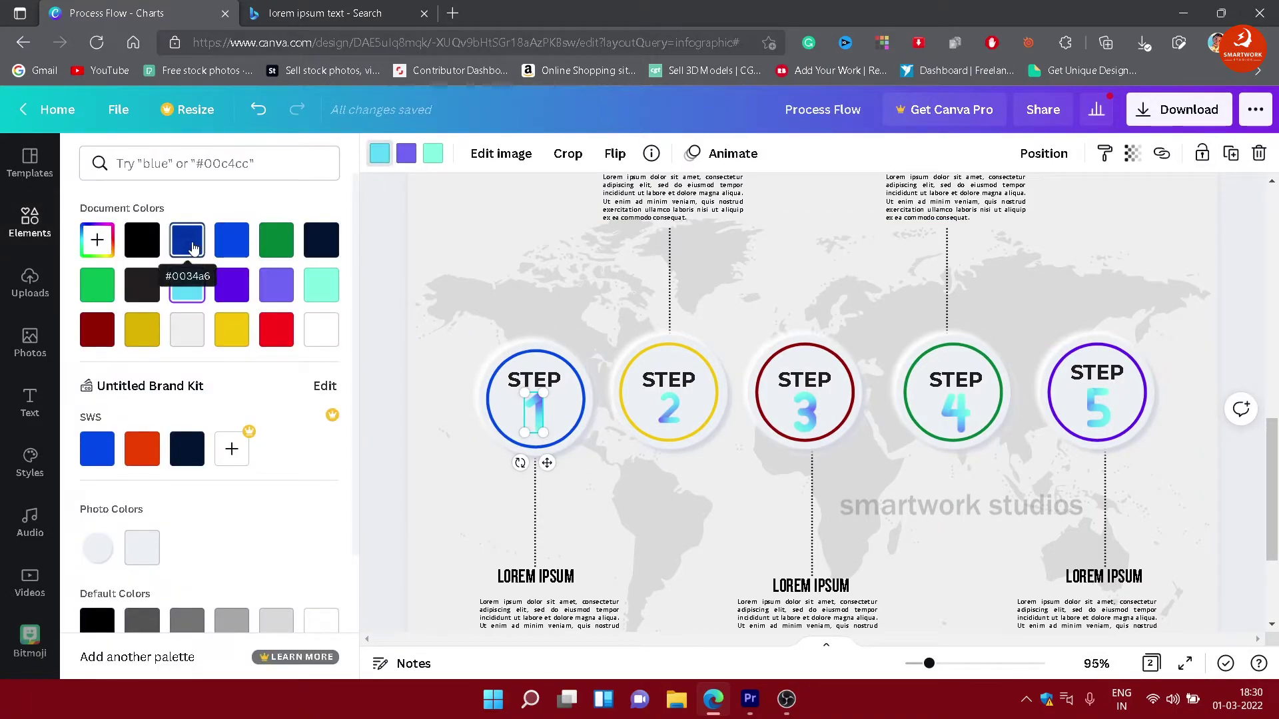
click(192, 246)
click(433, 154)
click(187, 240)
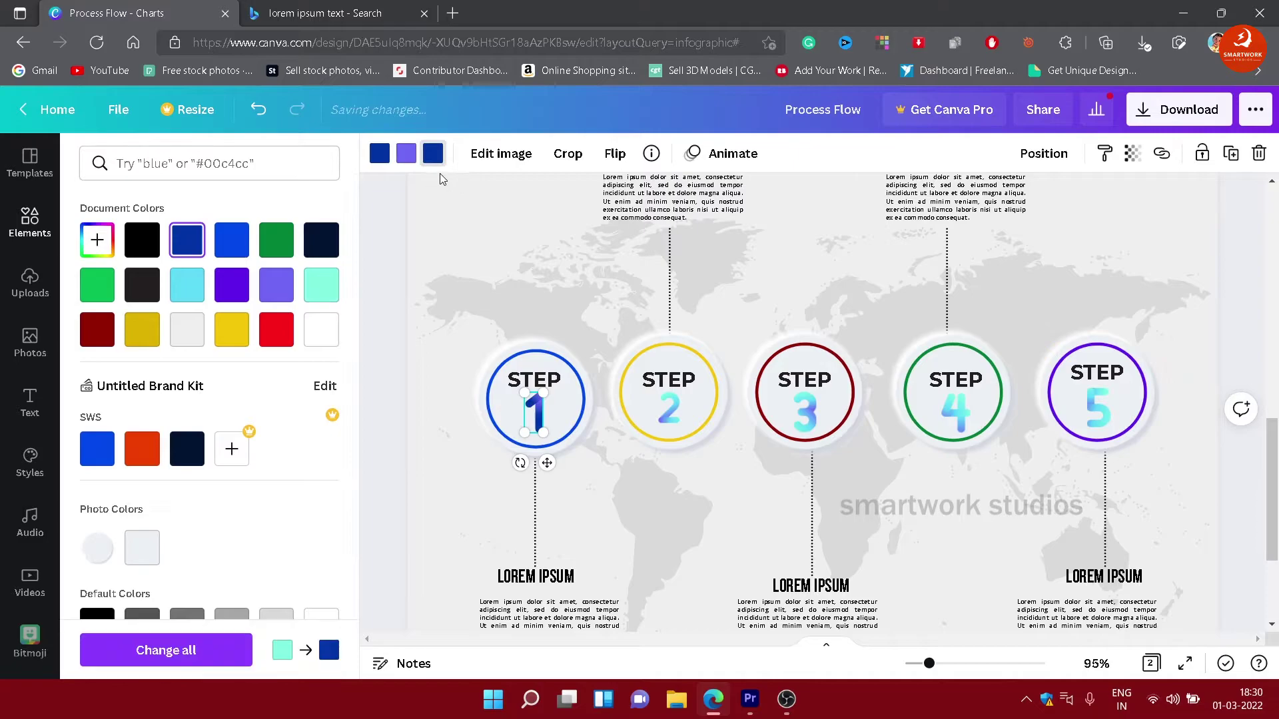
click(406, 153)
click(231, 240)
Step: Recolor the number 2 with yellow for its second and third colors and darker yellow for the first
click(668, 408)
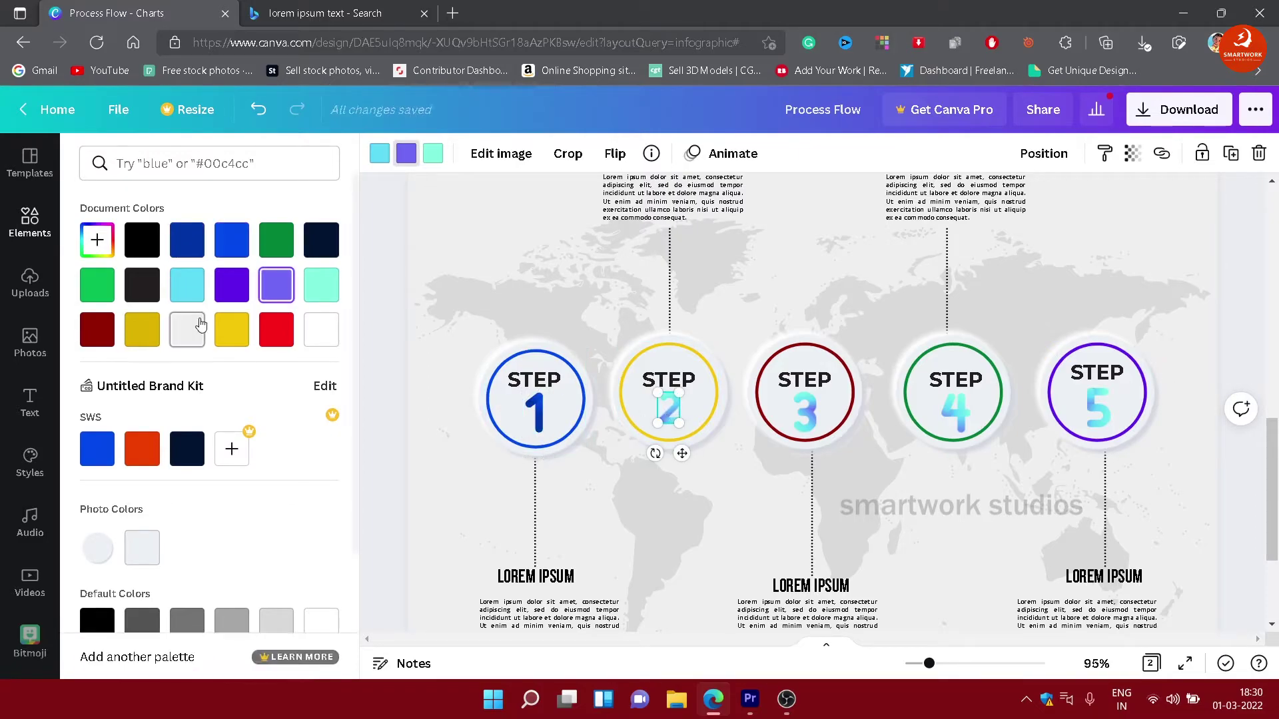
click(231, 329)
click(433, 155)
click(231, 329)
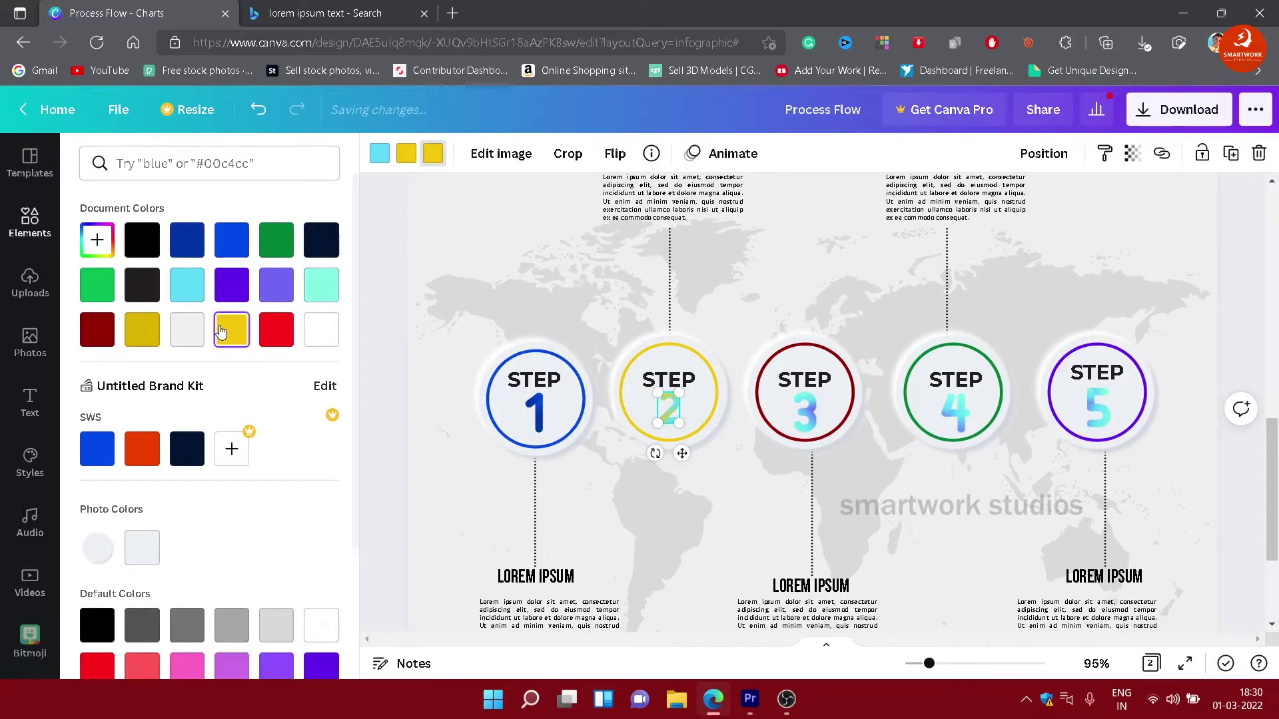
click(380, 153)
click(149, 337)
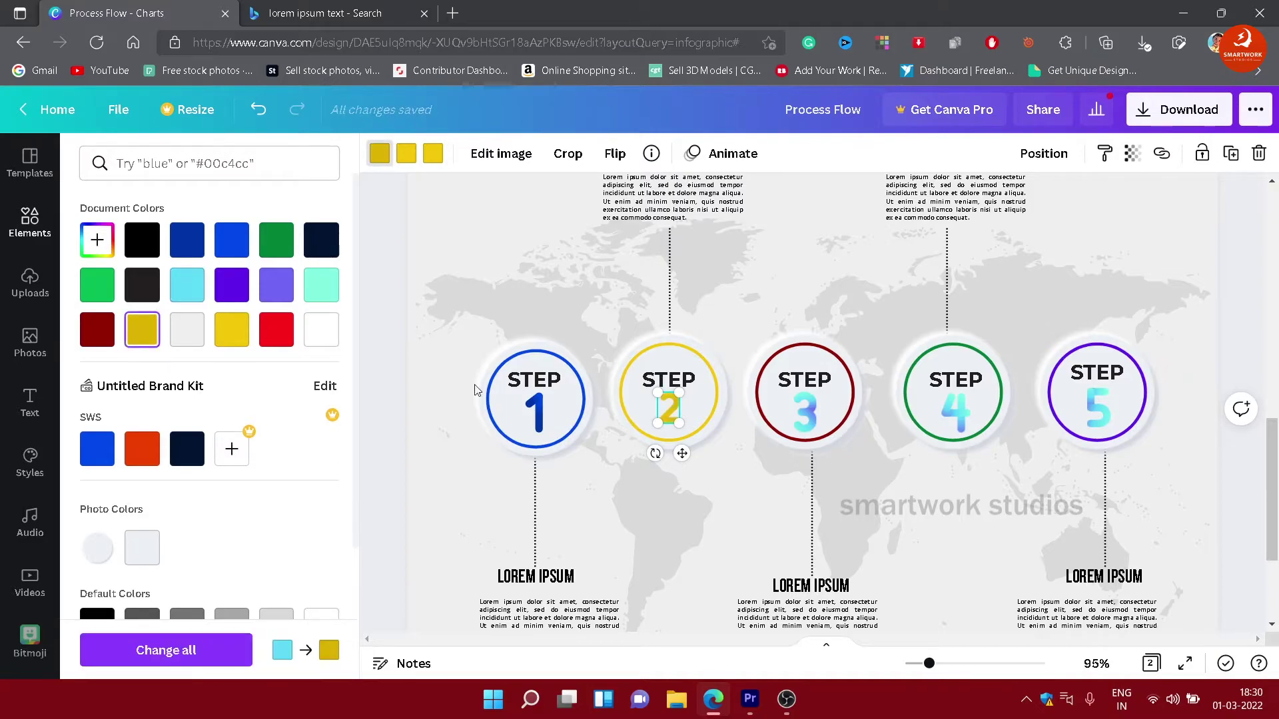
Step: Recolor the number 3 with dark red for its first and third colors and bright red for the middle one
click(810, 406)
click(97, 329)
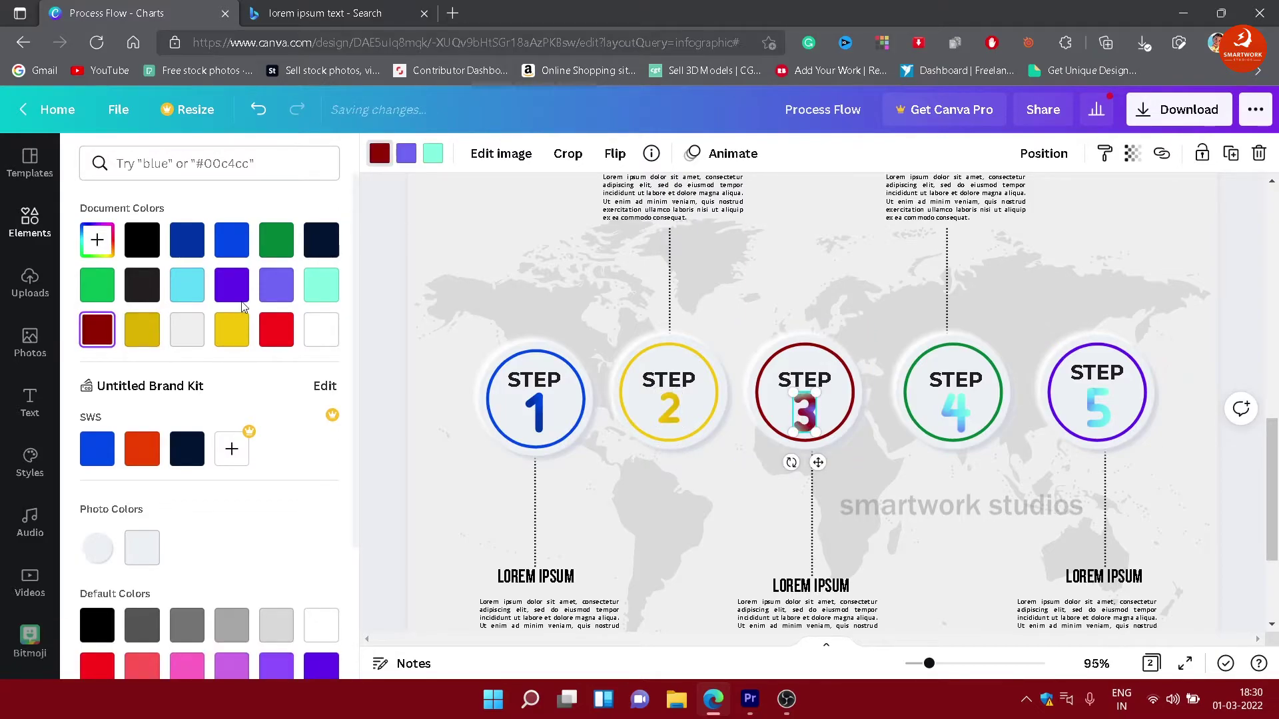
click(433, 153)
click(96, 329)
click(405, 153)
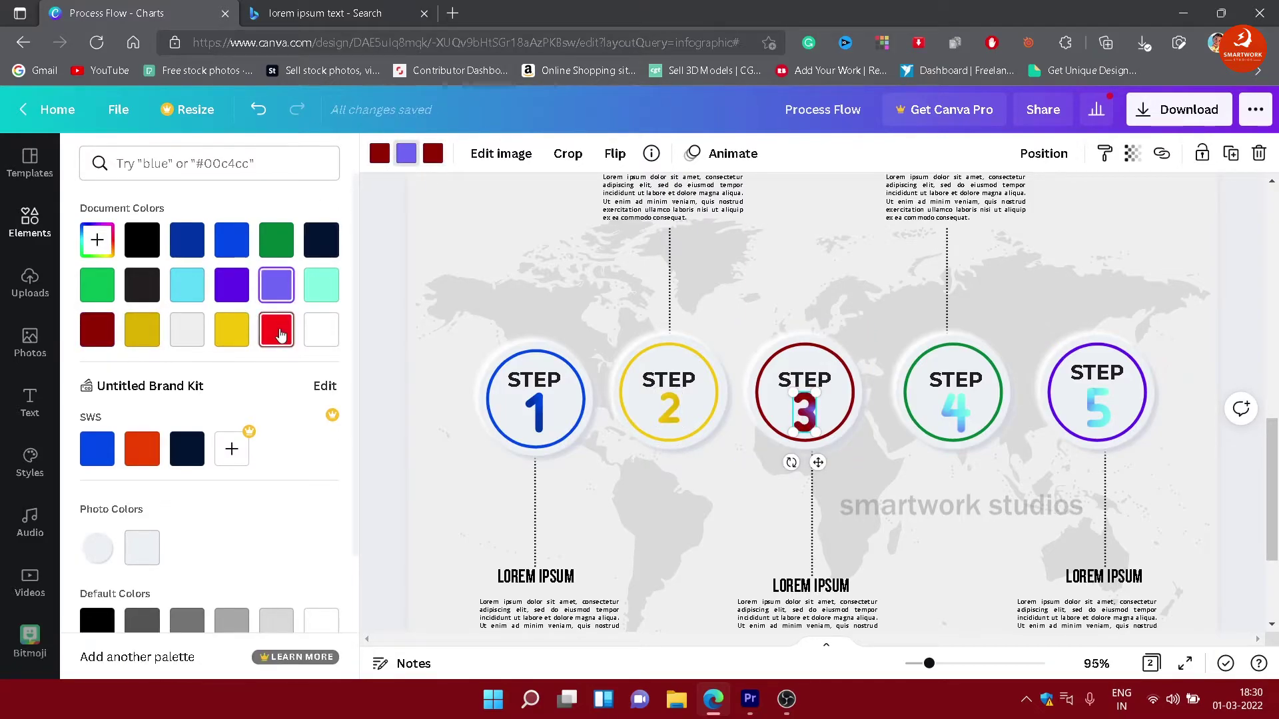
click(276, 329)
Step: Recolor the number 4 with dark green for its second and third colors and bright green for the first
click(960, 421)
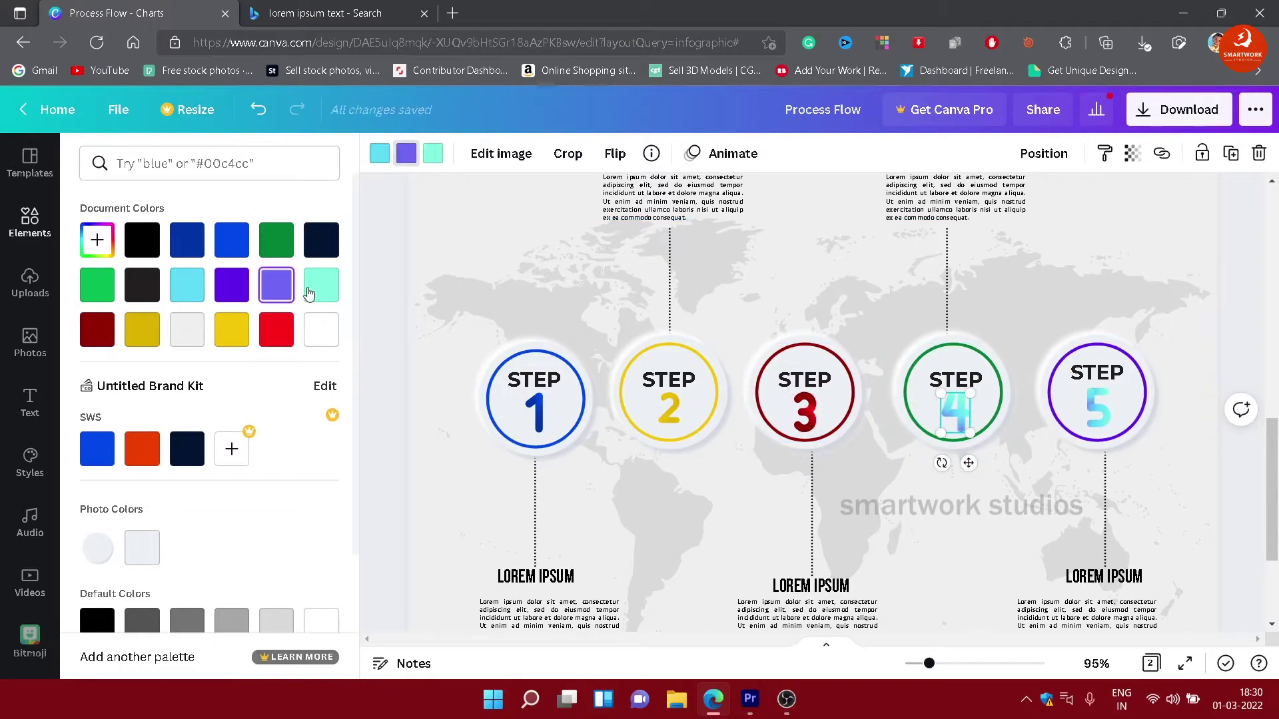
click(276, 240)
click(426, 153)
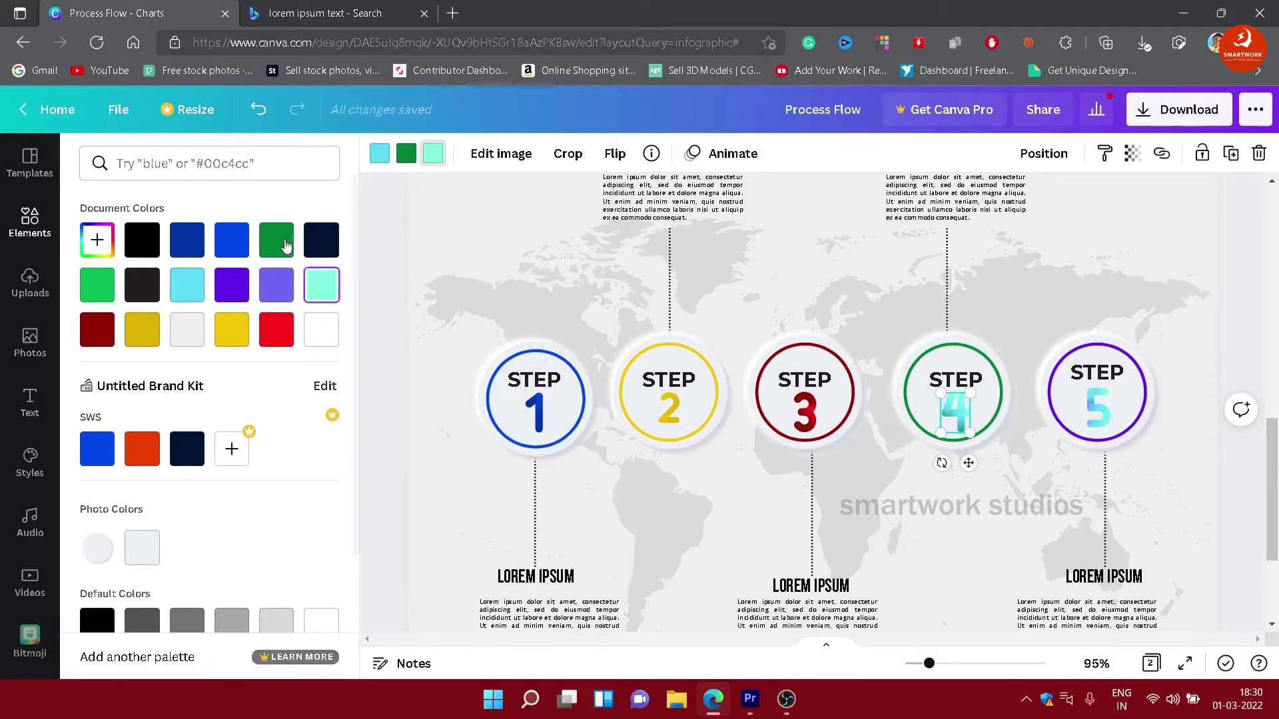
click(277, 240)
click(380, 153)
click(94, 285)
Step: Recolor the number 5 with deep violet for its first and third colors, keeping the lighter purple middle color
click(1098, 410)
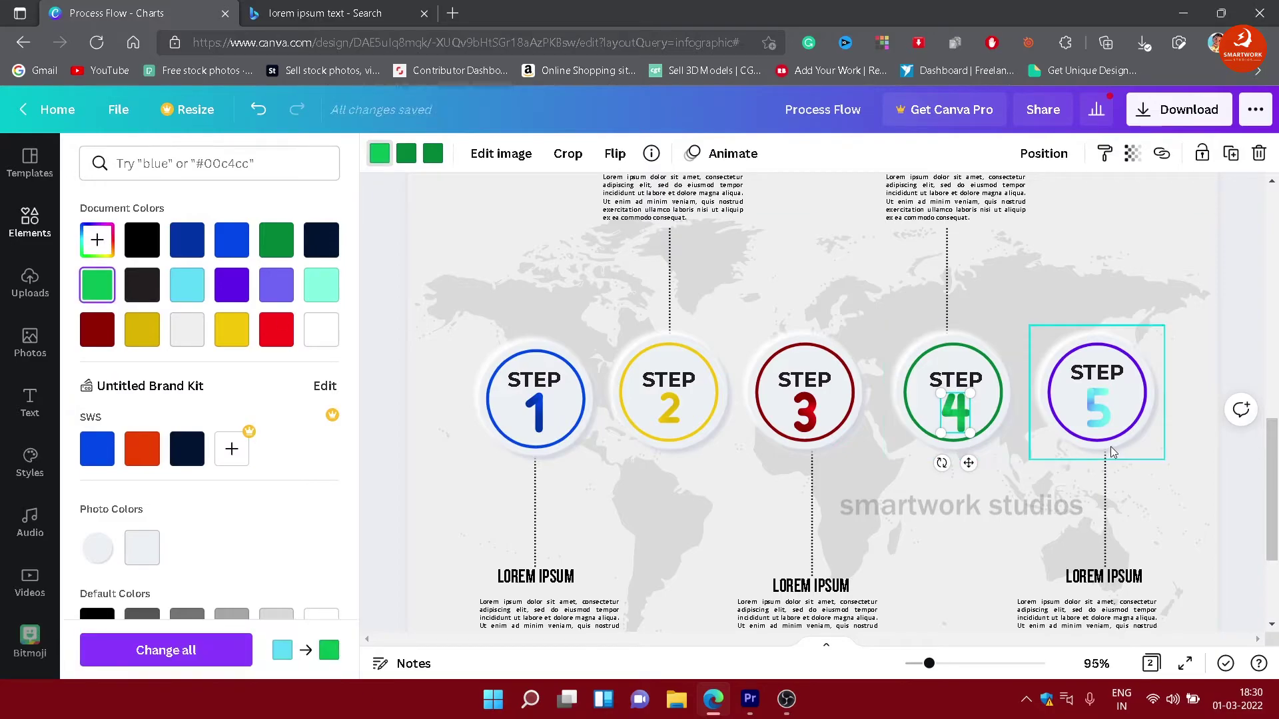
click(1098, 410)
click(373, 155)
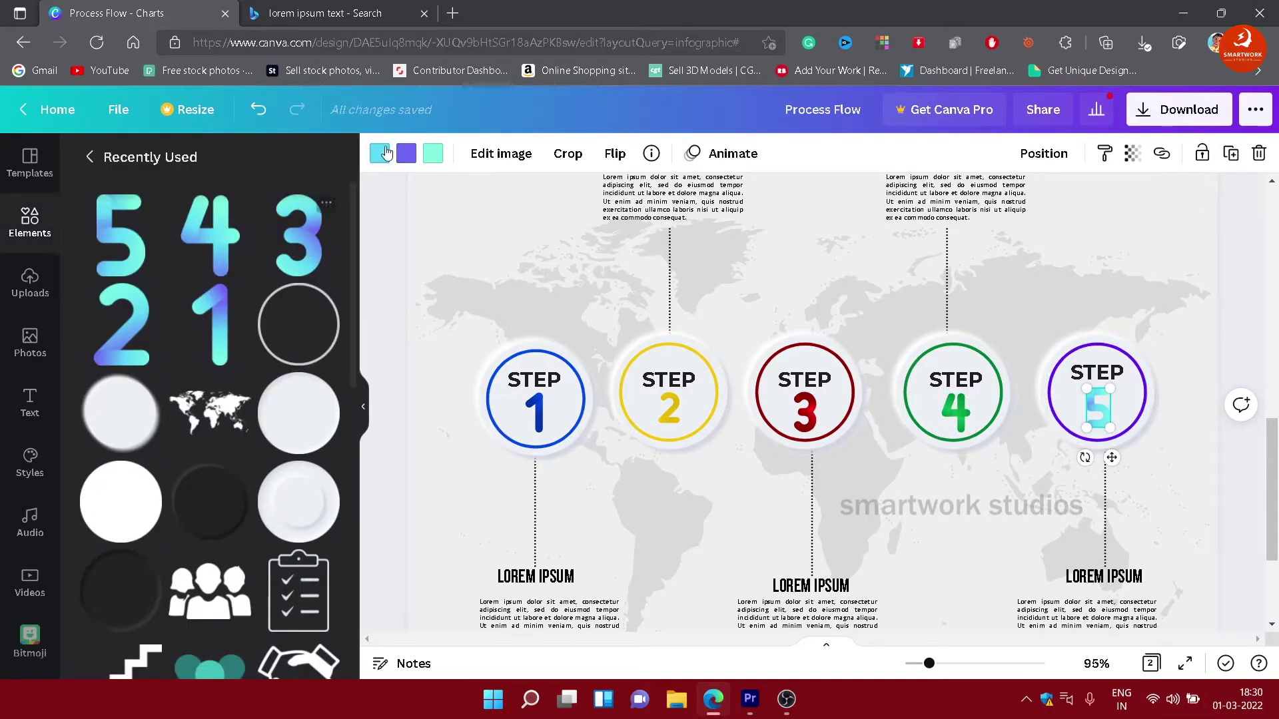
click(379, 159)
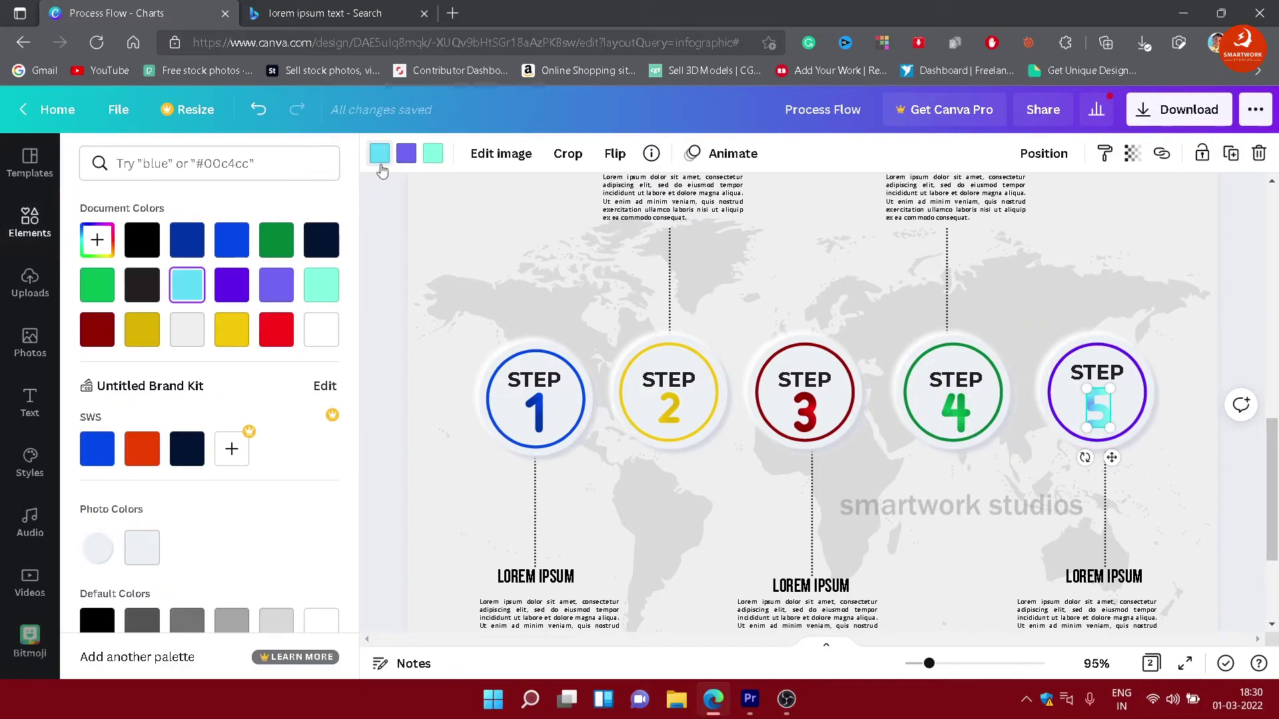
click(268, 288)
click(231, 285)
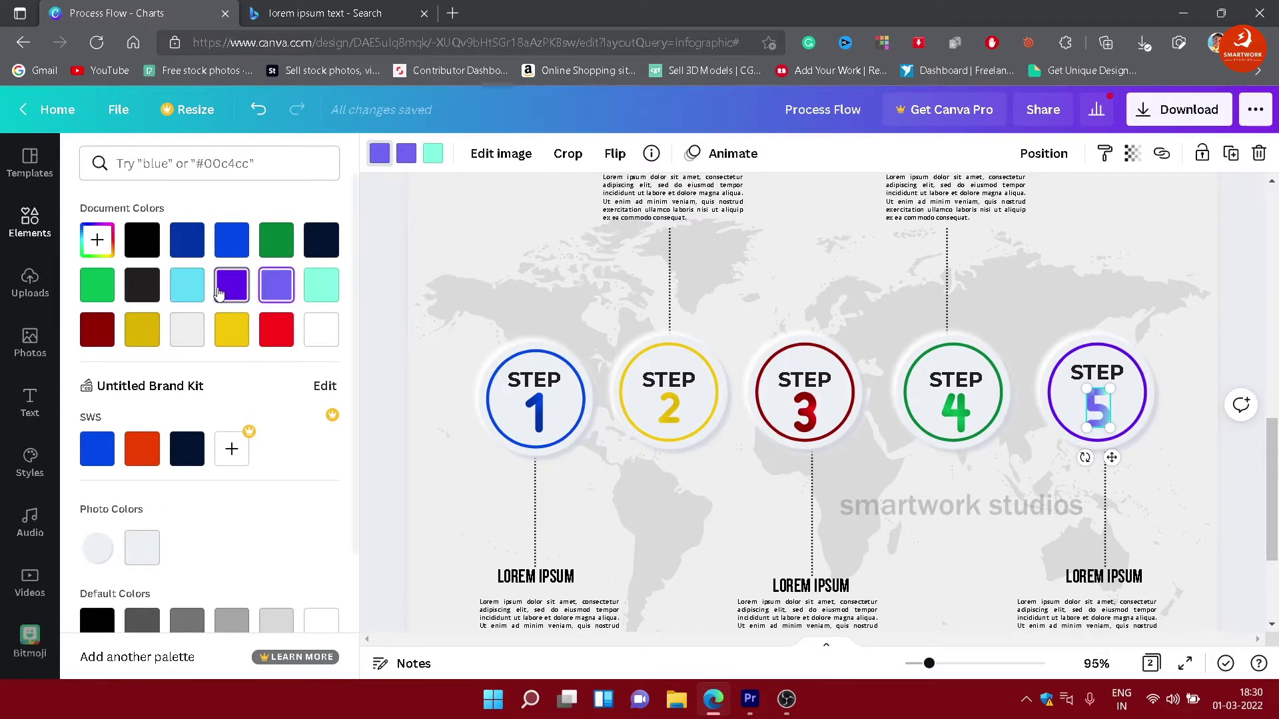
click(433, 155)
click(235, 286)
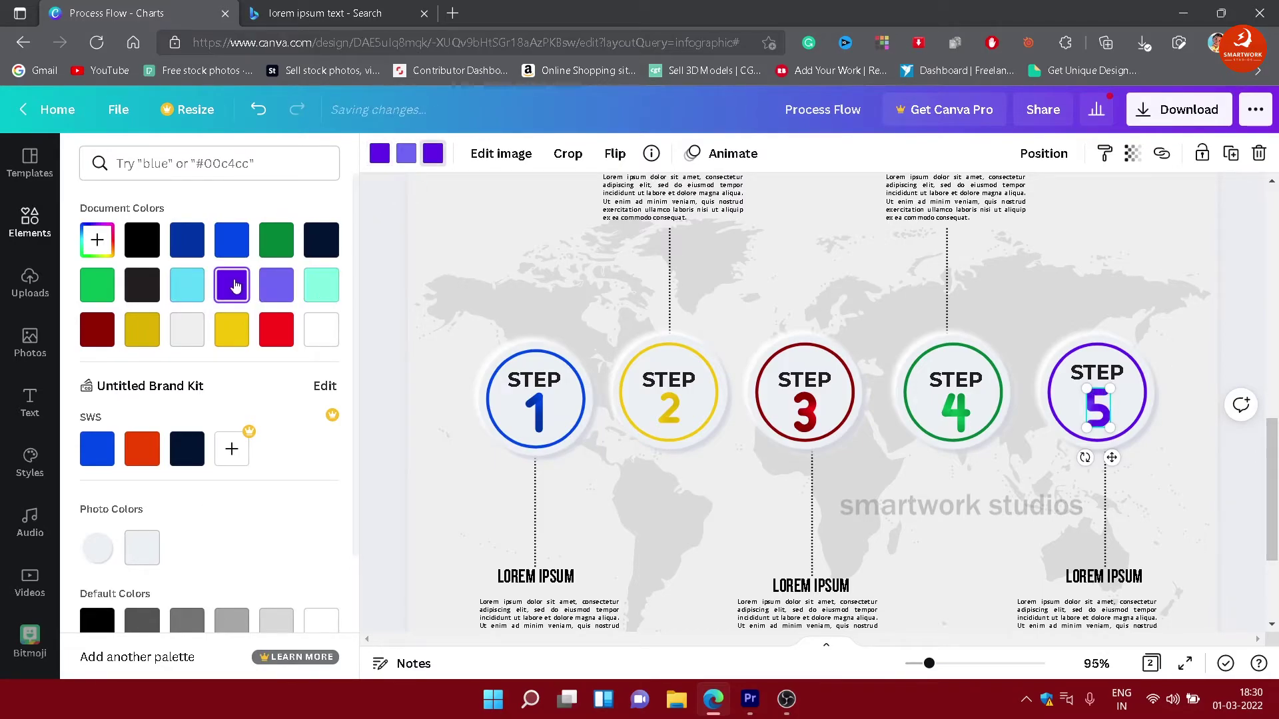
click(1238, 314)
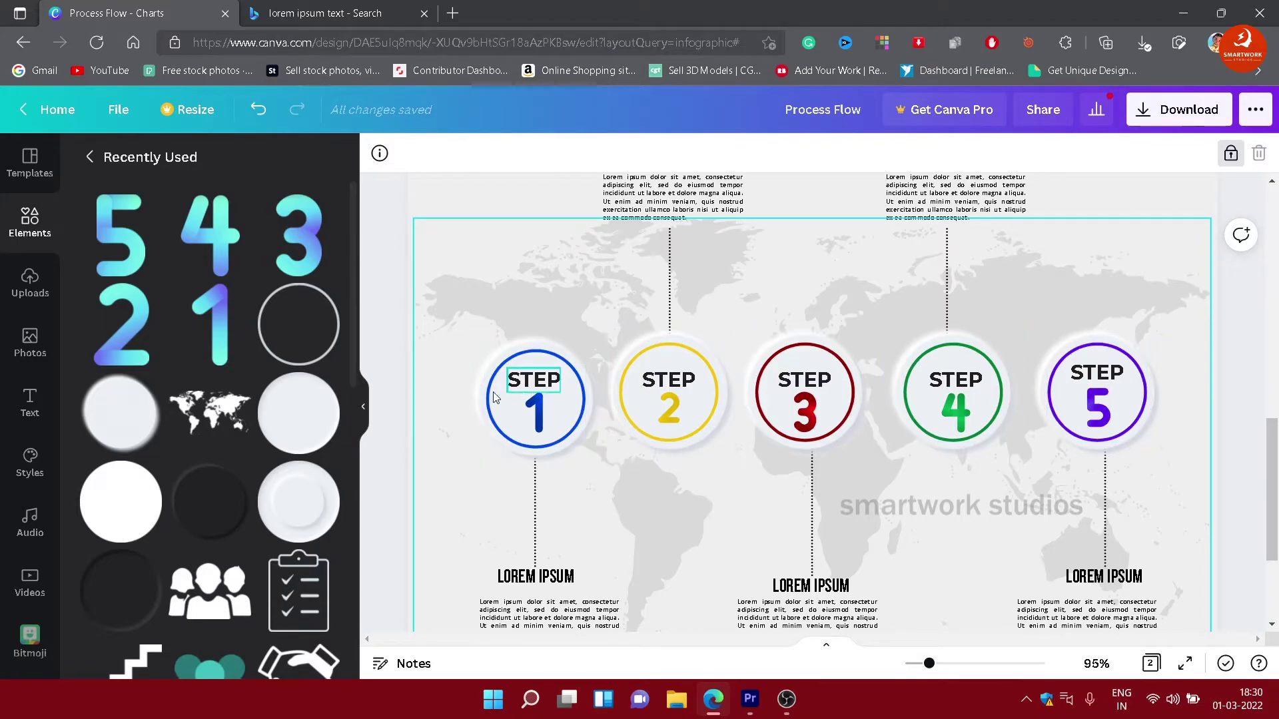
Step: Search the elements for "half circle" and add the thin teal half-circle arc to the page
click(92, 163)
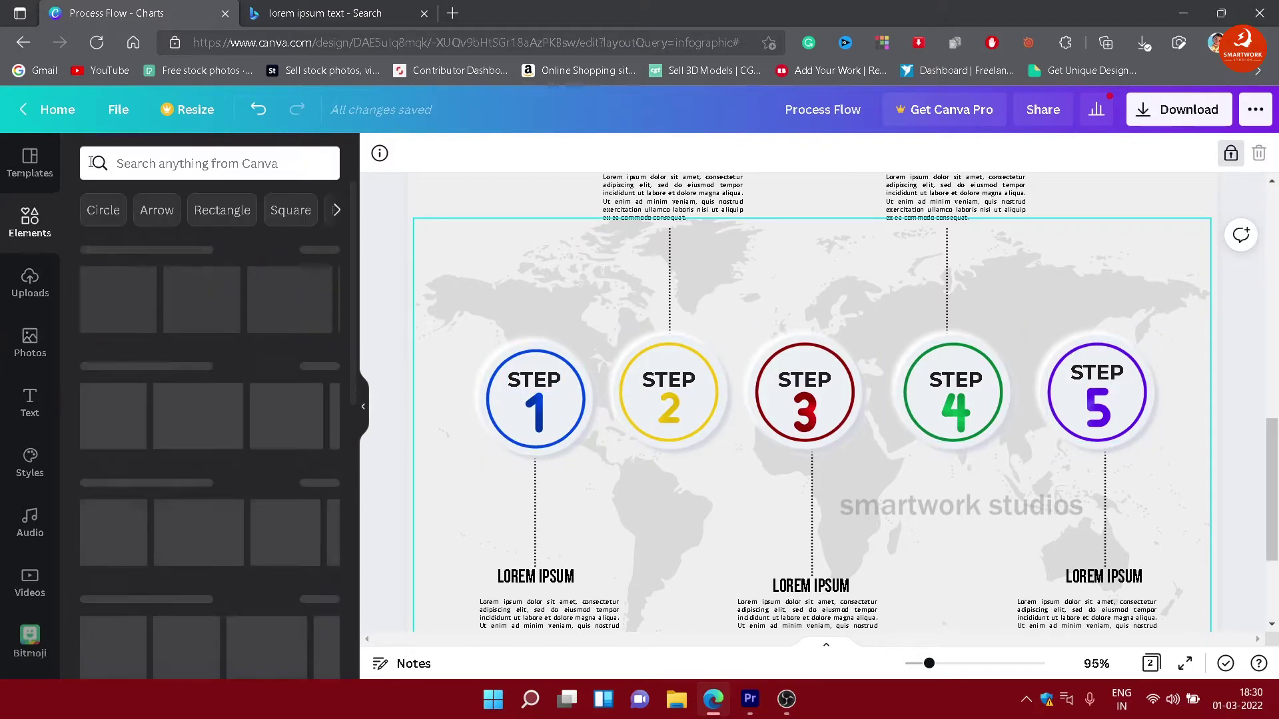
click(159, 169)
text(half ci)
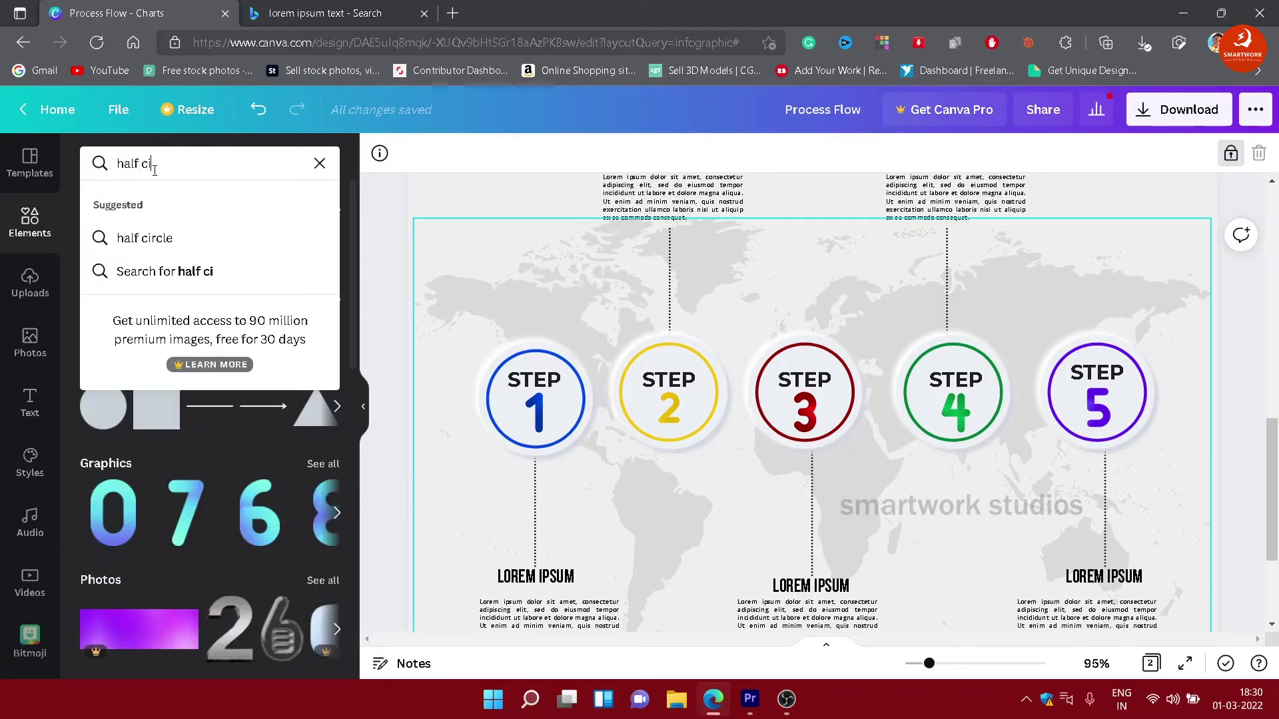
text(rcle)
key(Return)
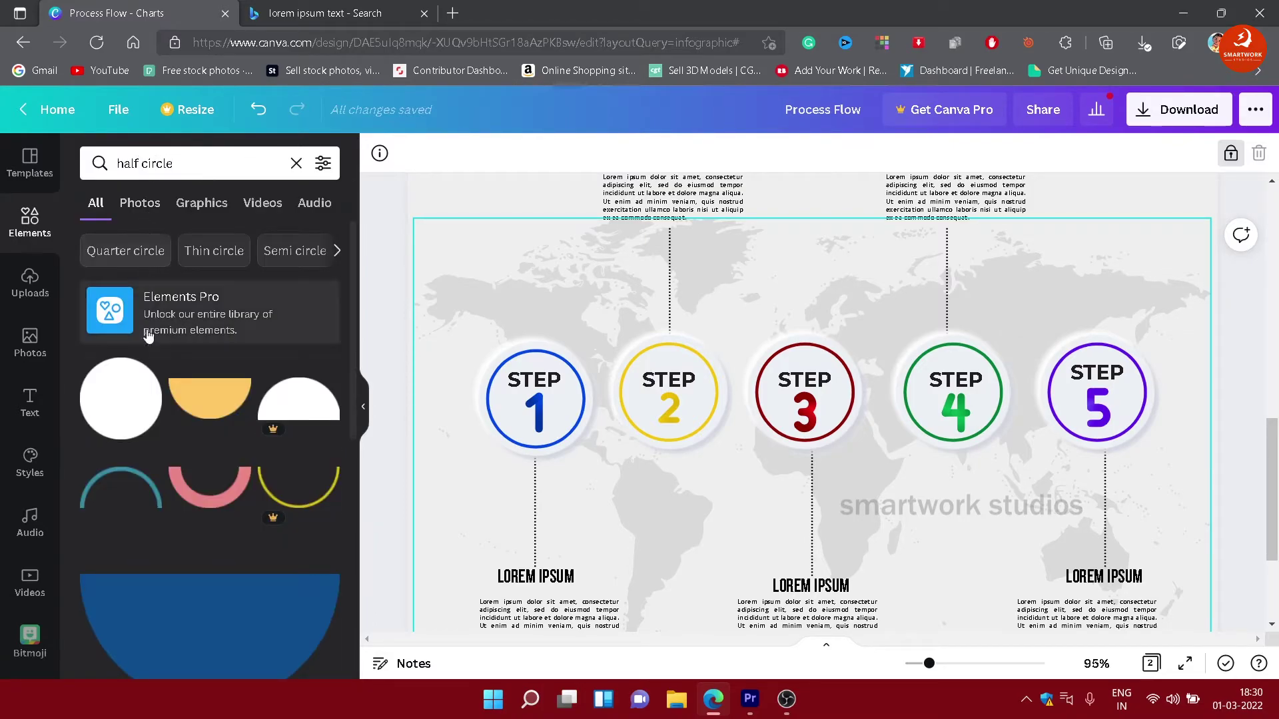
click(154, 498)
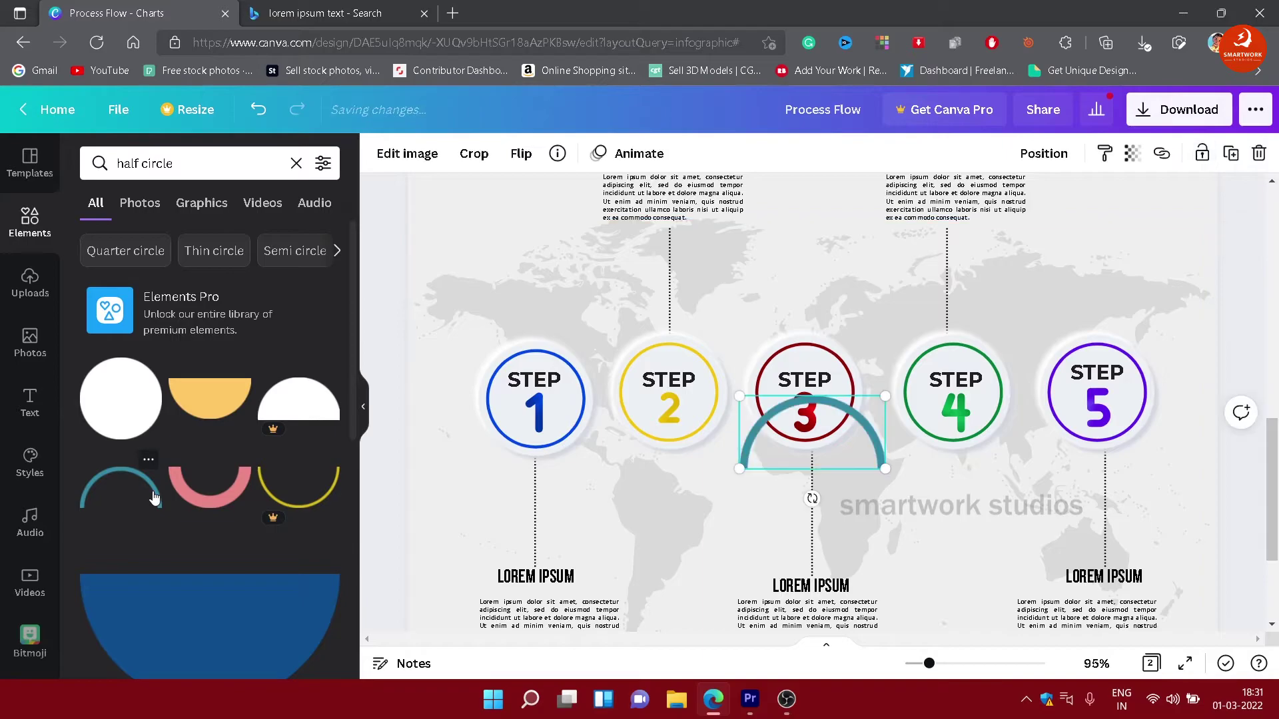
Step: Position the teal arc around the upper half of the first circle, nudging it slightly down and to the right
drag(878, 455, 601, 383)
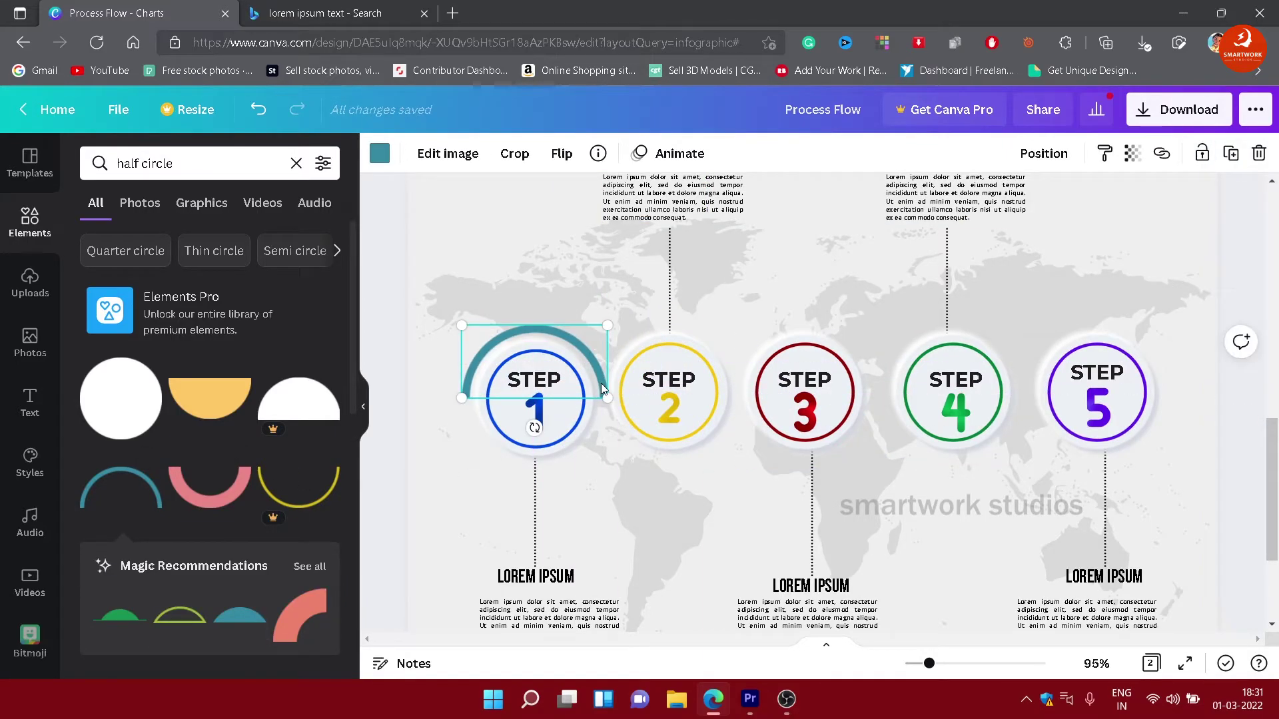
key(Down)
key(Down)
key(Down)
key(Down)
key(Down)
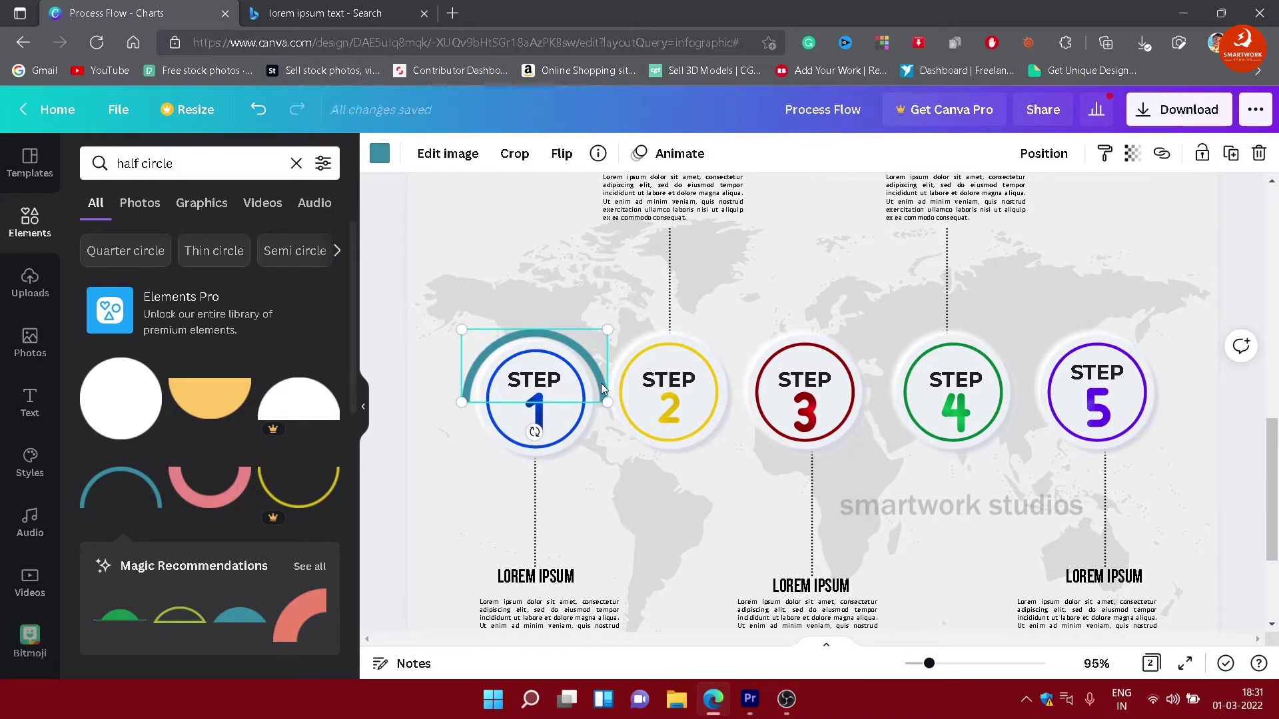
key(Right)
key(Right)
Step: Recolor the arc around the first circle dark blue
click(380, 153)
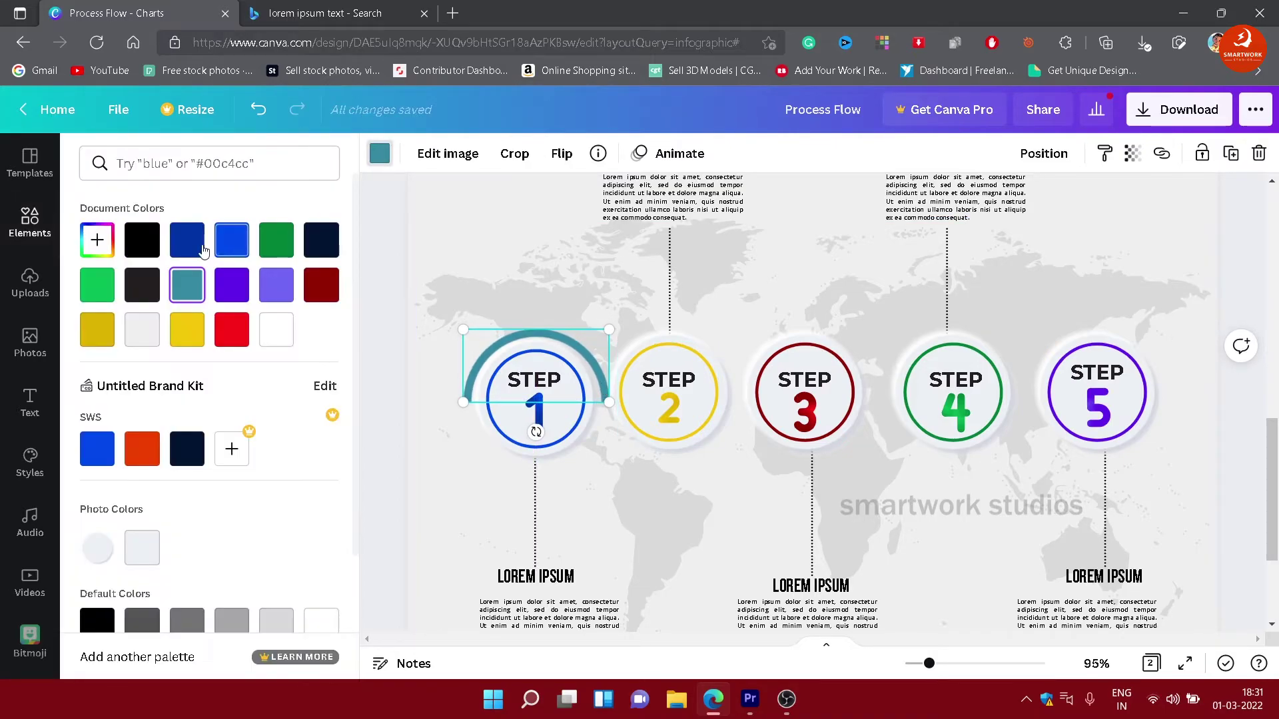
click(188, 284)
click(511, 272)
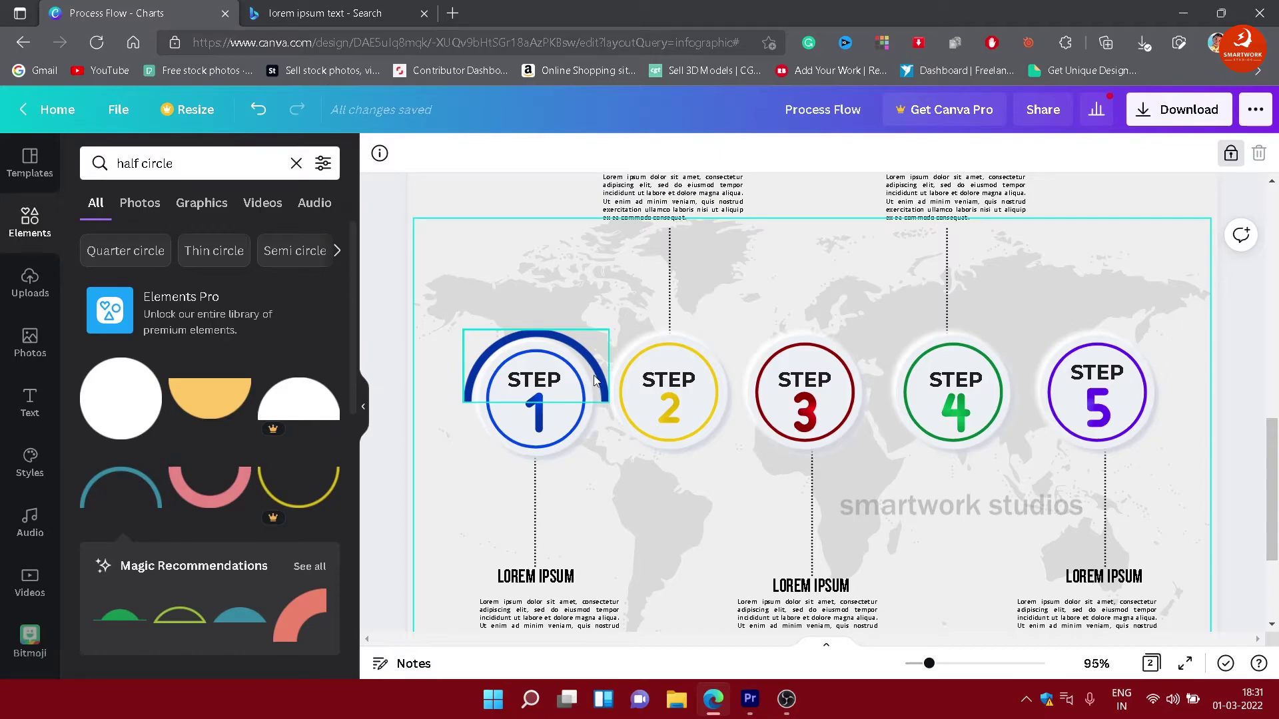
Step: Duplicate the dark blue arc onto the second circle, flip it vertically and fit it around the circle's lower half
drag(589, 378, 732, 365)
click(561, 153)
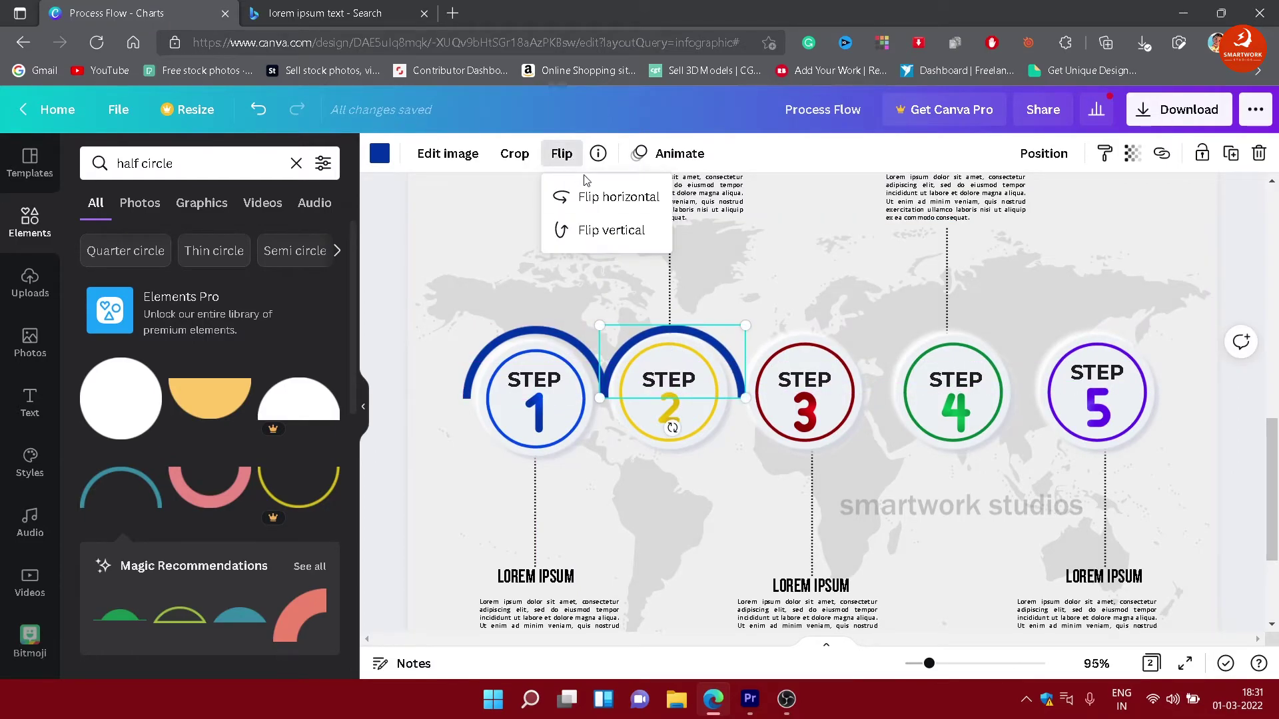
click(603, 230)
drag(730, 370, 730, 439)
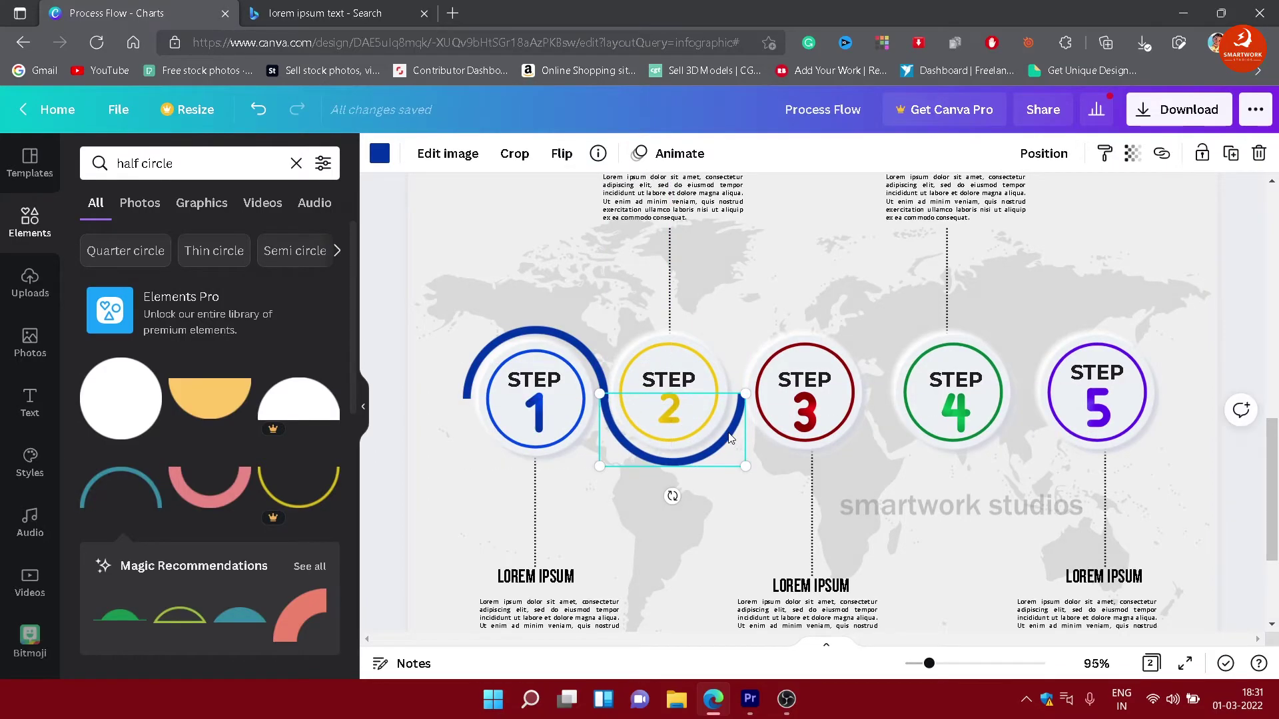
Step: Continue the wave with arc copies around the upper halves of the third and fifth circles and the lower half of the fourth
click(528, 340)
drag(725, 321, 802, 334)
click(681, 463)
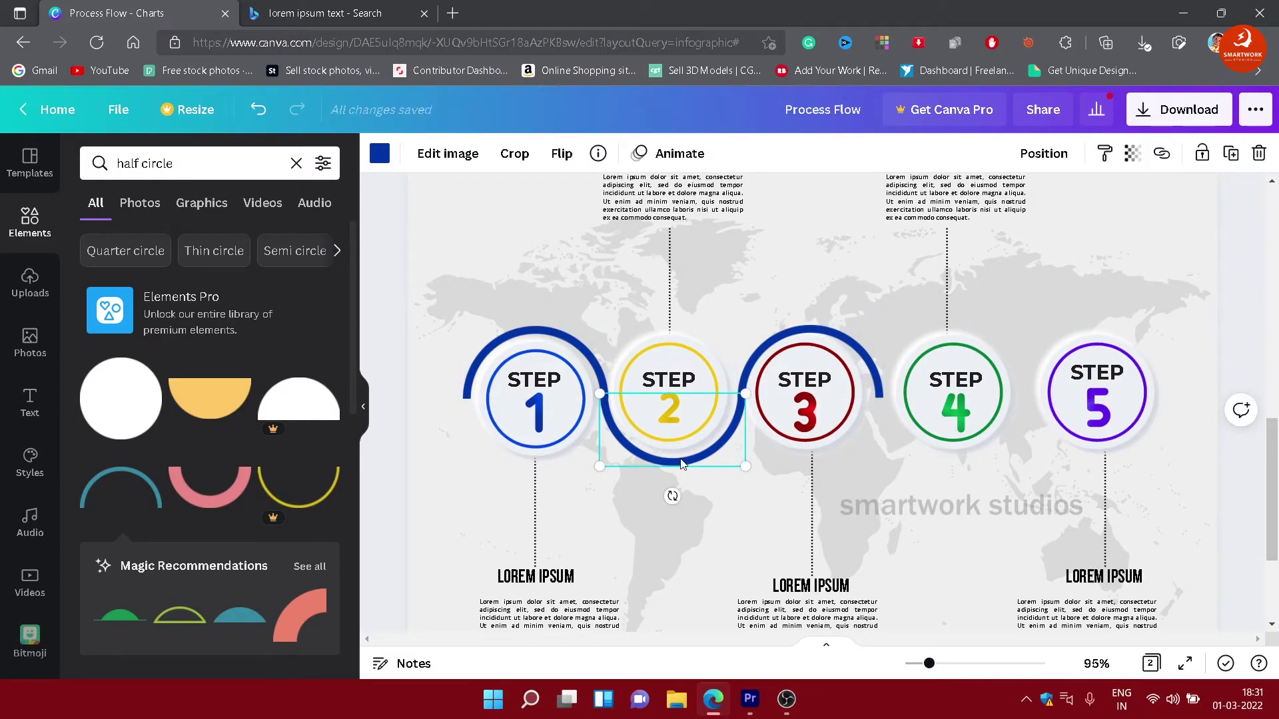
key(ctrl+d)
drag(680, 463, 955, 457)
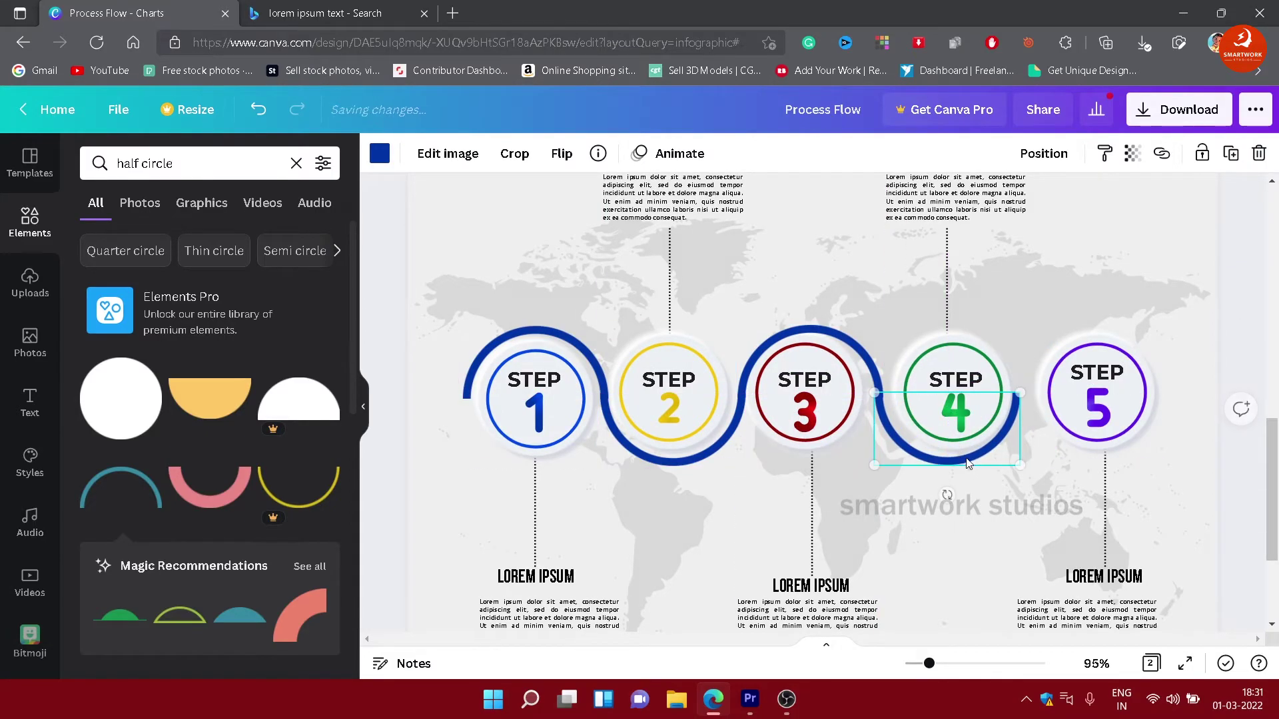
key(Right)
key(Right)
key(Right)
key(Right)
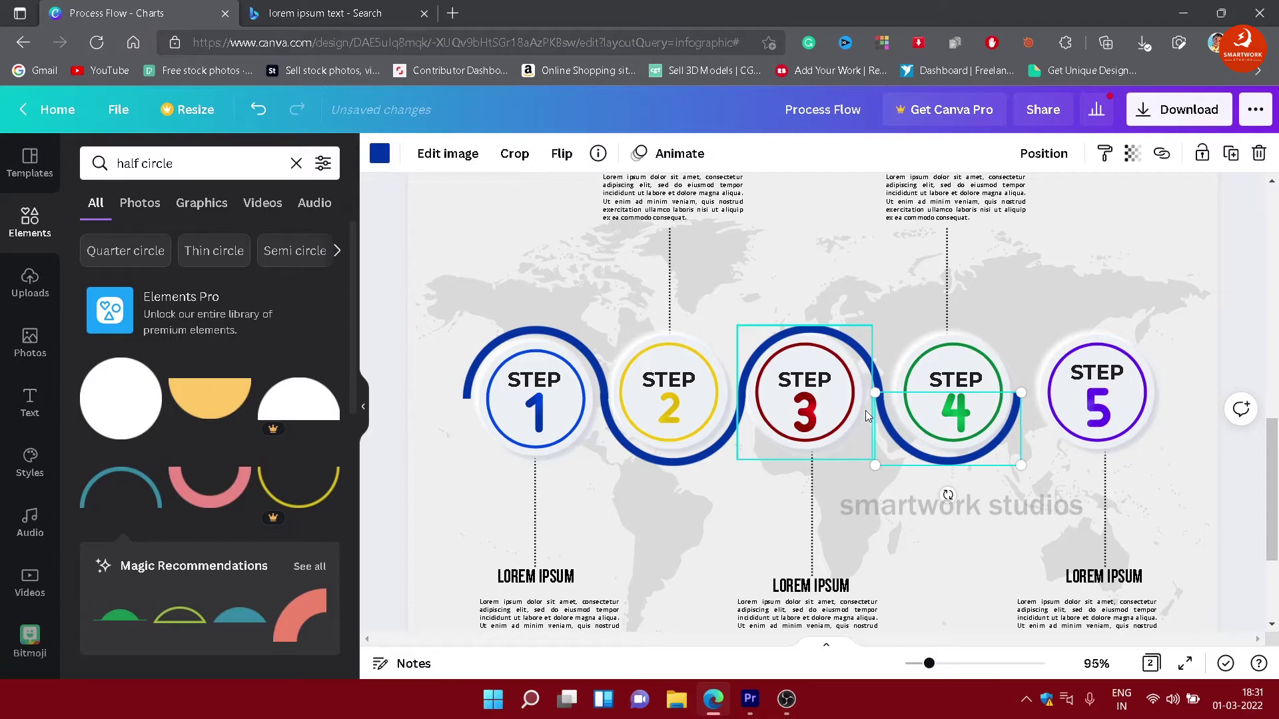
click(822, 341)
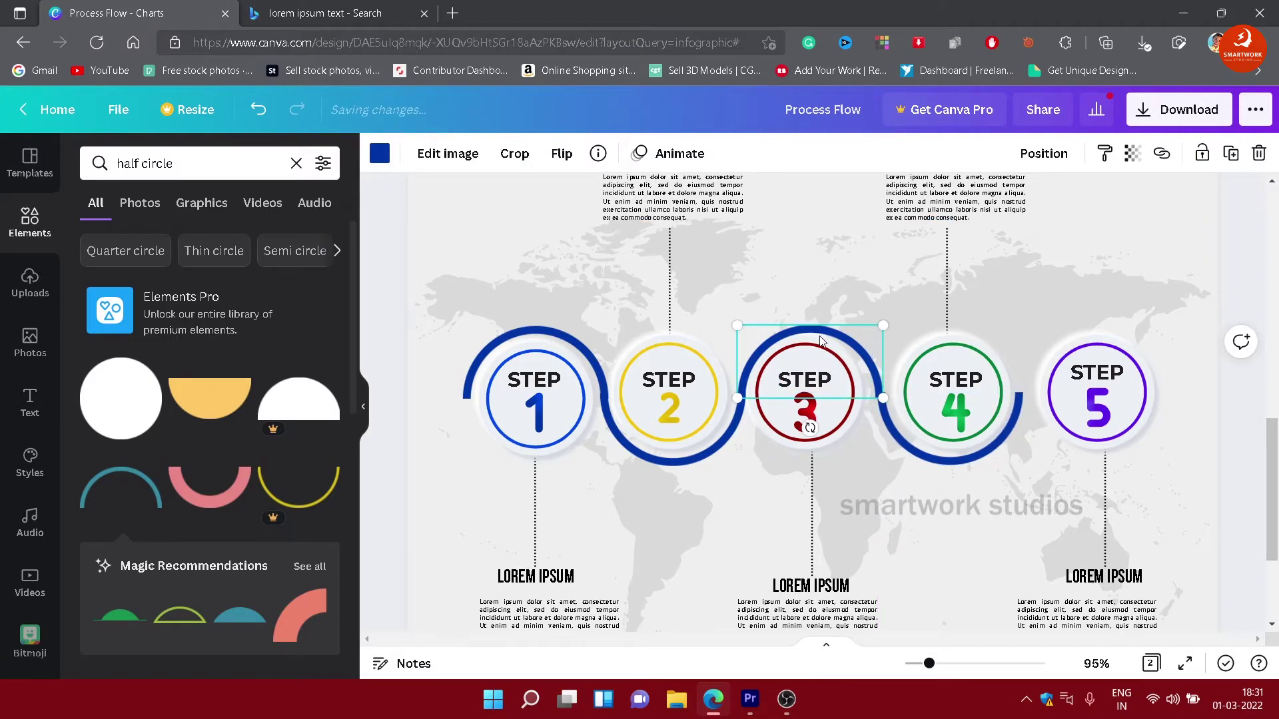
drag(1004, 340, 1097, 337)
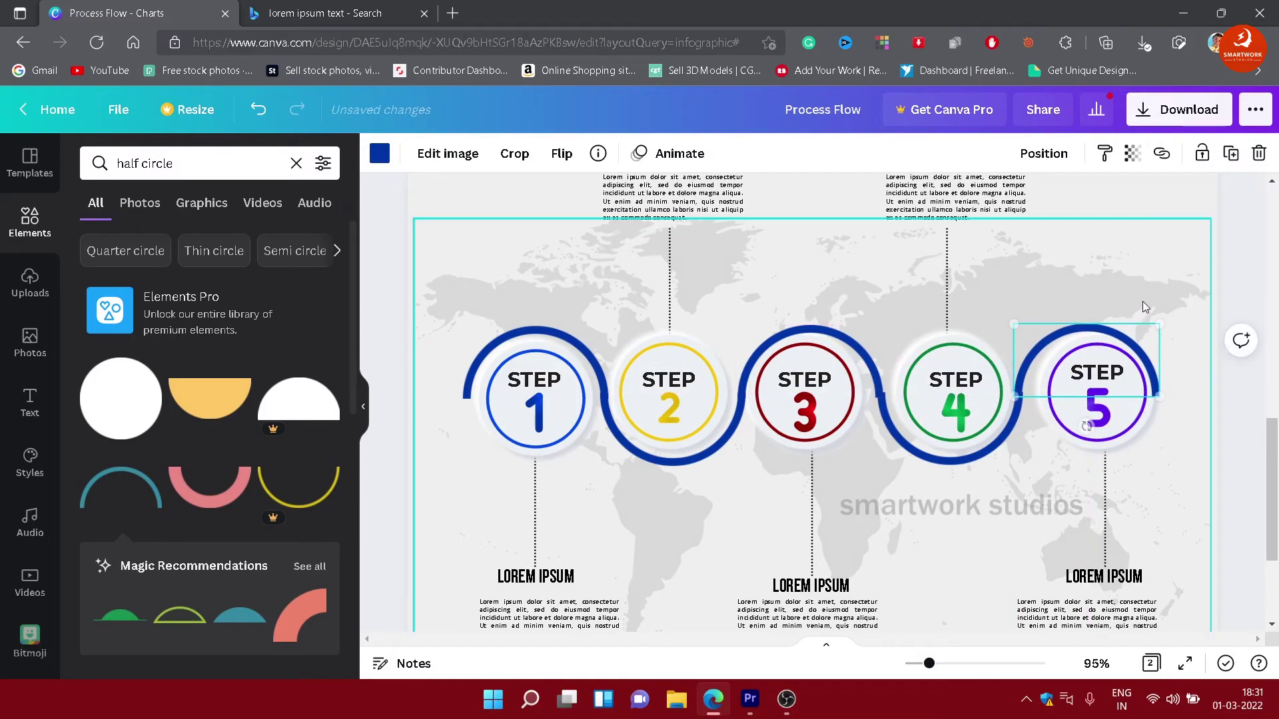
click(1129, 445)
shift+click(1126, 416)
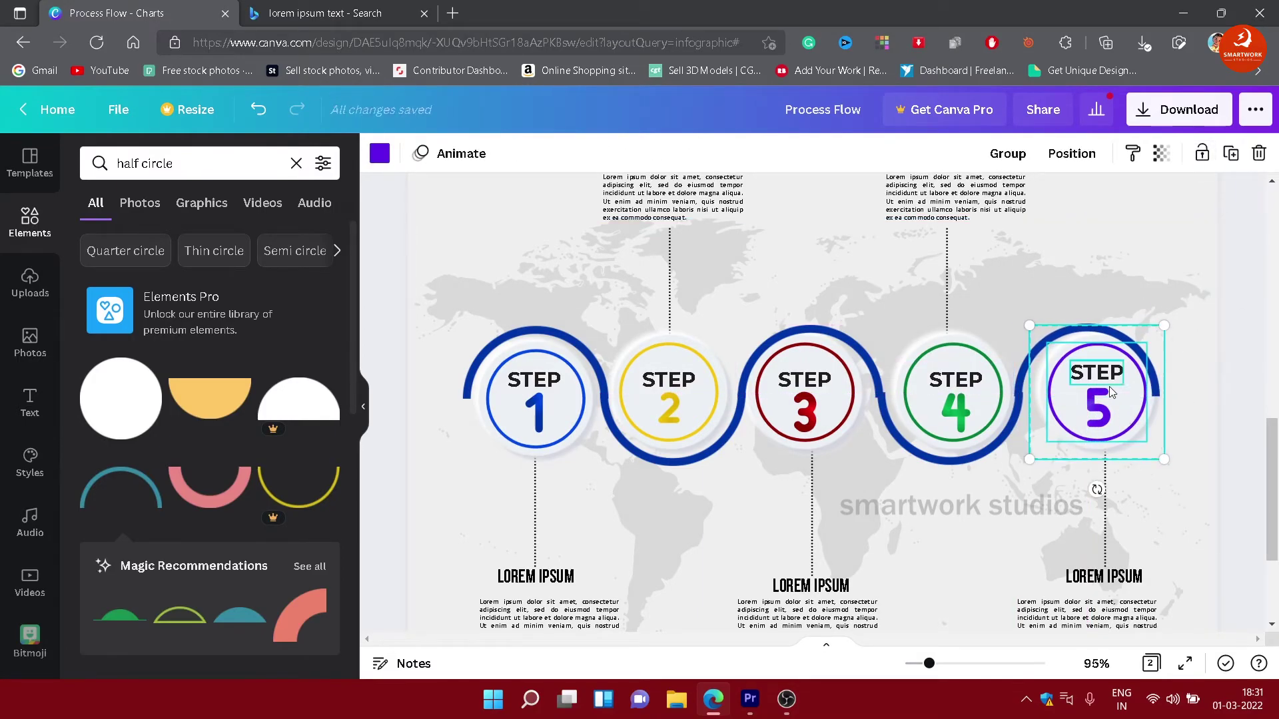
shift+click(1110, 381)
shift+click(1105, 410)
shift+click(1105, 513)
shift+click(1124, 585)
shift+click(1122, 610)
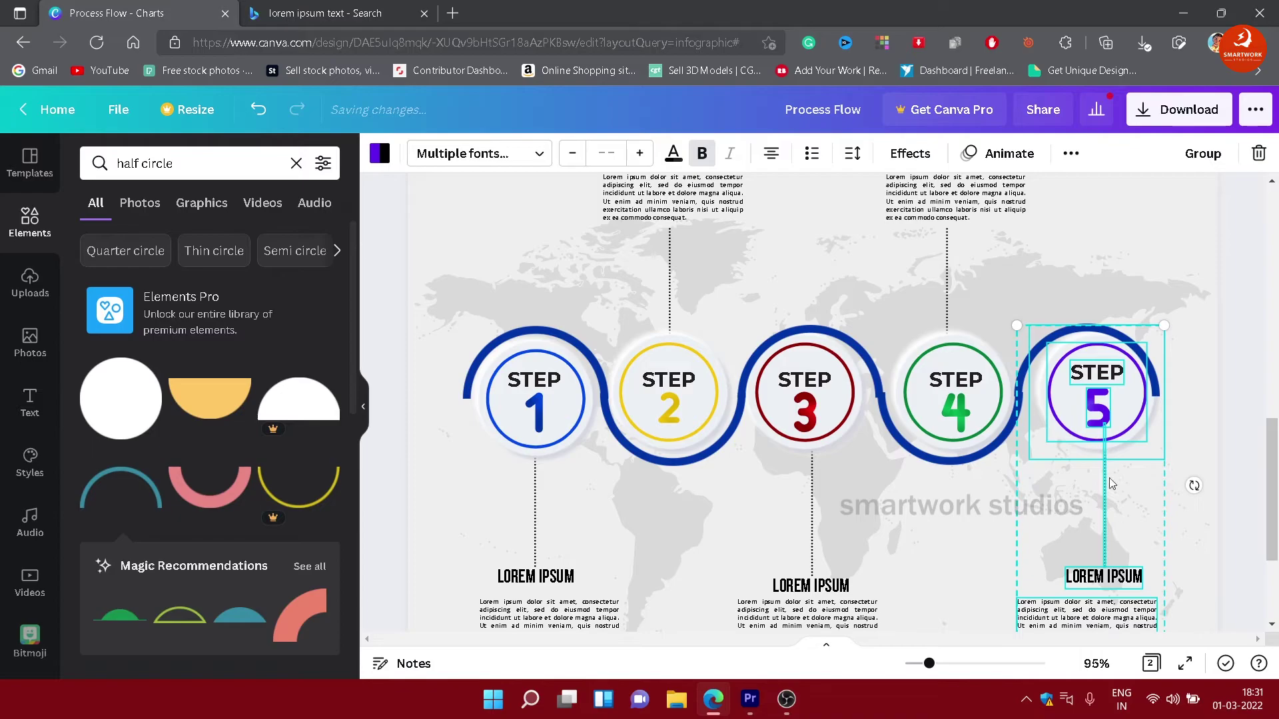
drag(1147, 365, 1135, 367)
key(ctrl+z)
click(1199, 459)
Step: Shift the whole step 5 set, including its circle, label, number, dotted connector, heading and paragraph, slightly to the left
click(1146, 449)
shift+click(1127, 418)
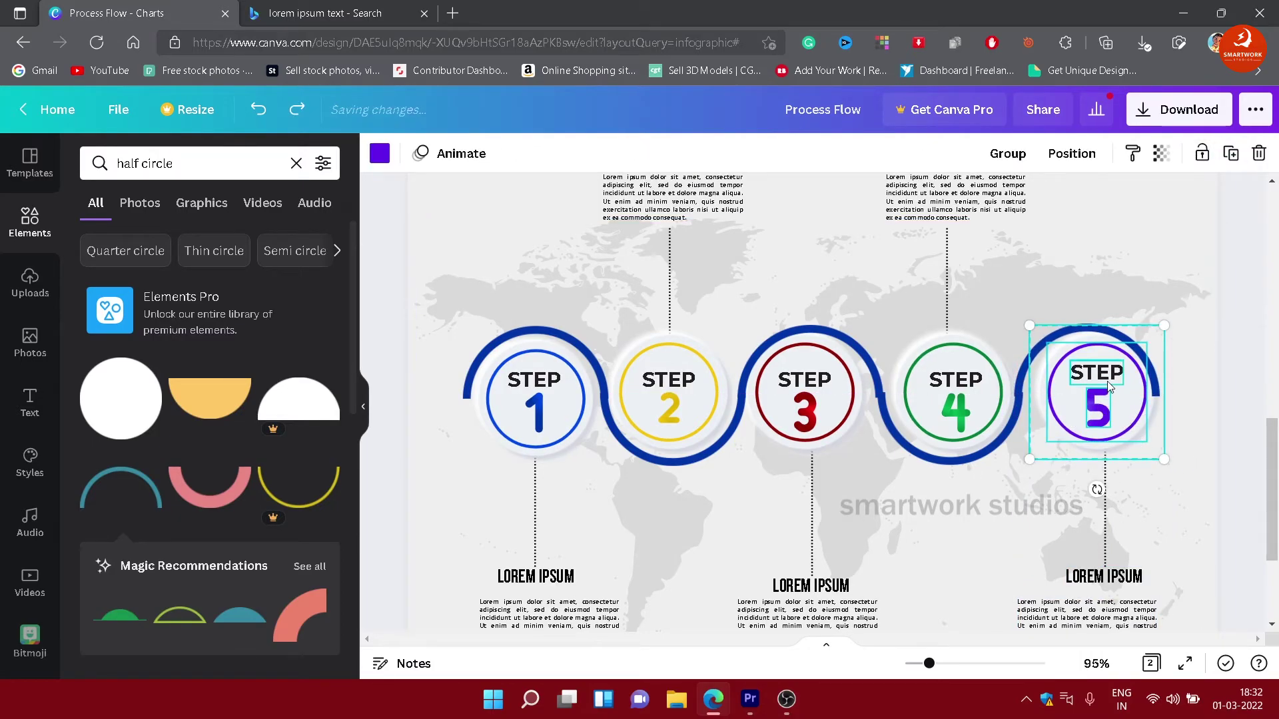
shift+click(1109, 384)
shift+click(1105, 501)
shift+click(1127, 583)
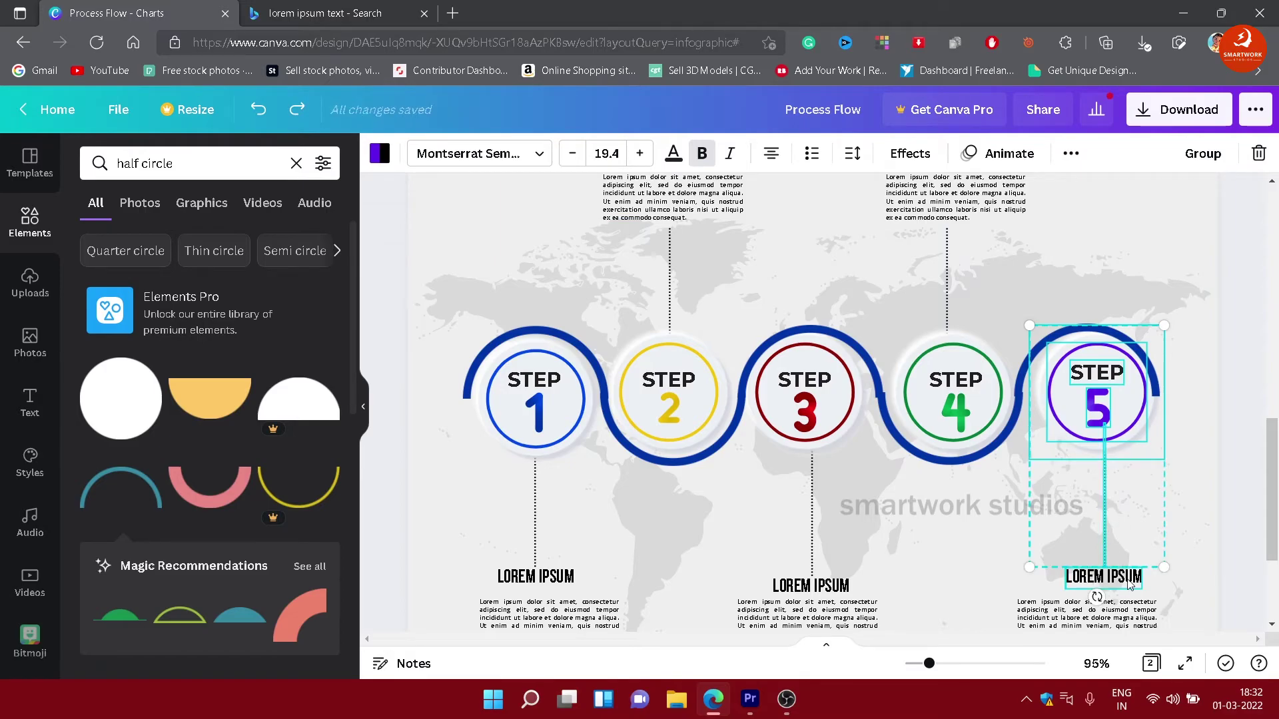
shift+click(1130, 601)
drag(1124, 421, 1118, 423)
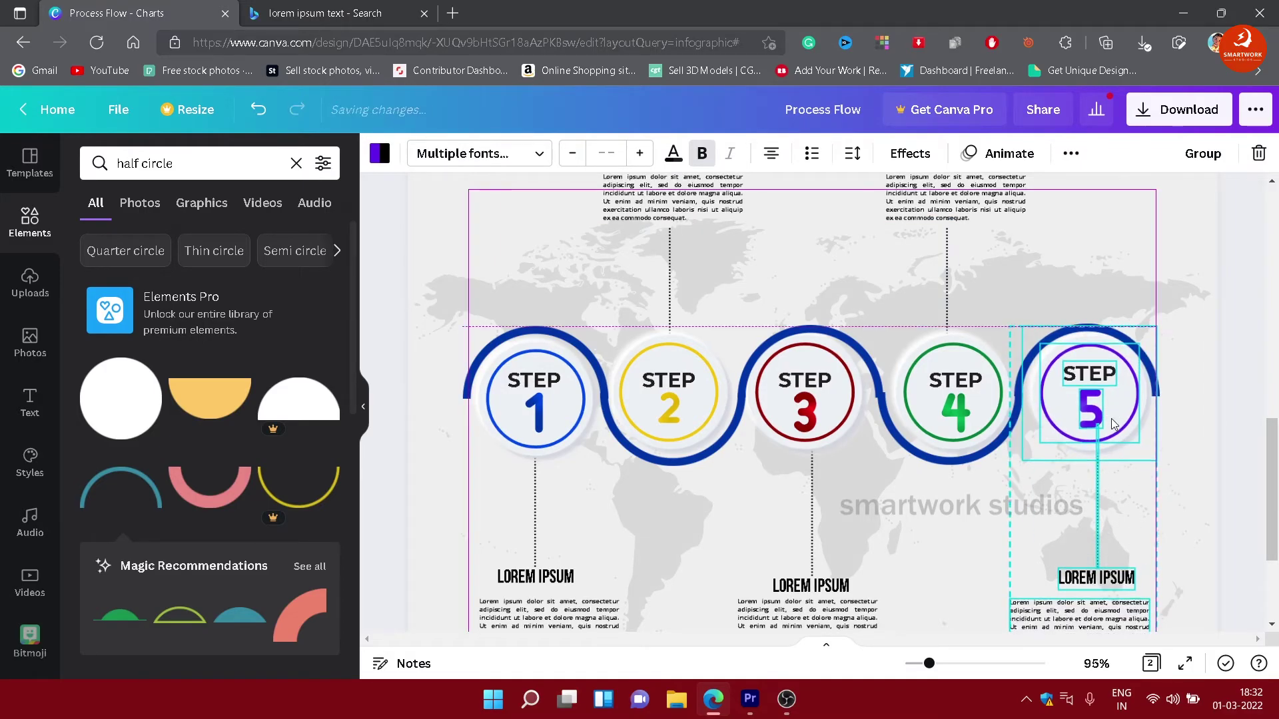
click(1113, 278)
Step: Adjust the arc around the fifth circle and nudge the fourth circle's arc slightly right so their ends join
drag(1084, 330, 1084, 341)
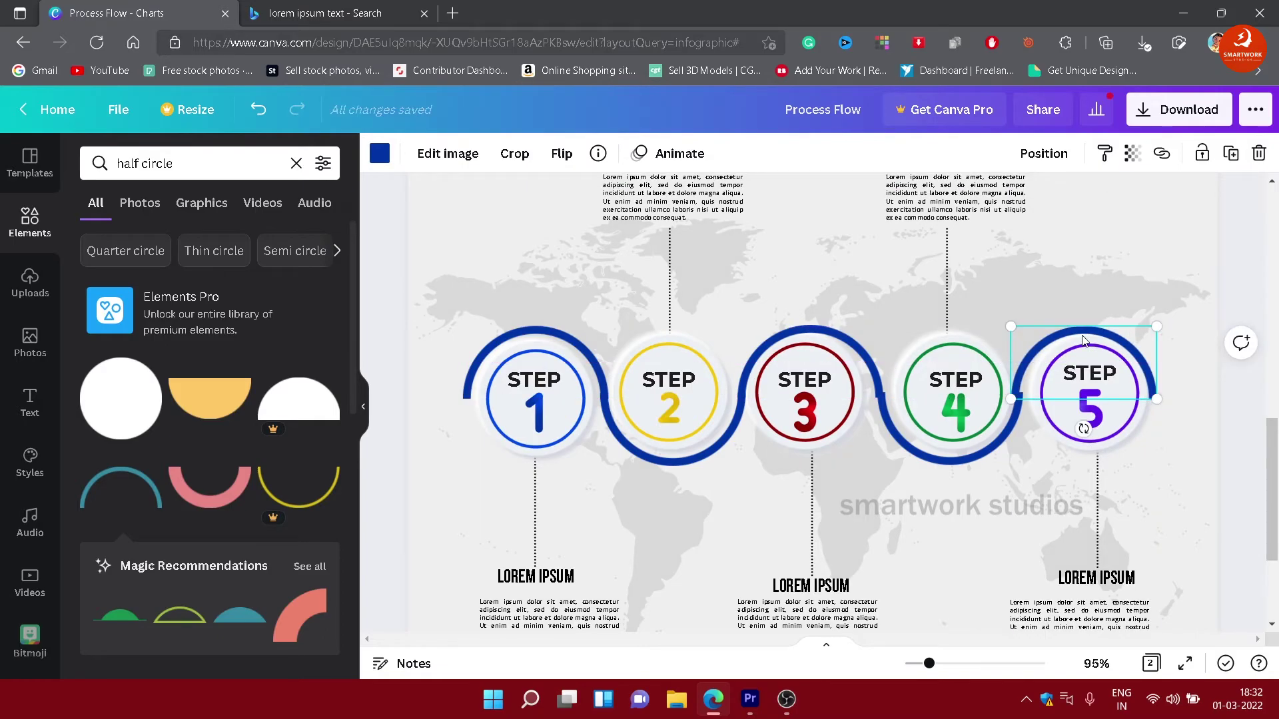
key(Right)
key(Right)
key(Right)
key(Right)
key(Right)
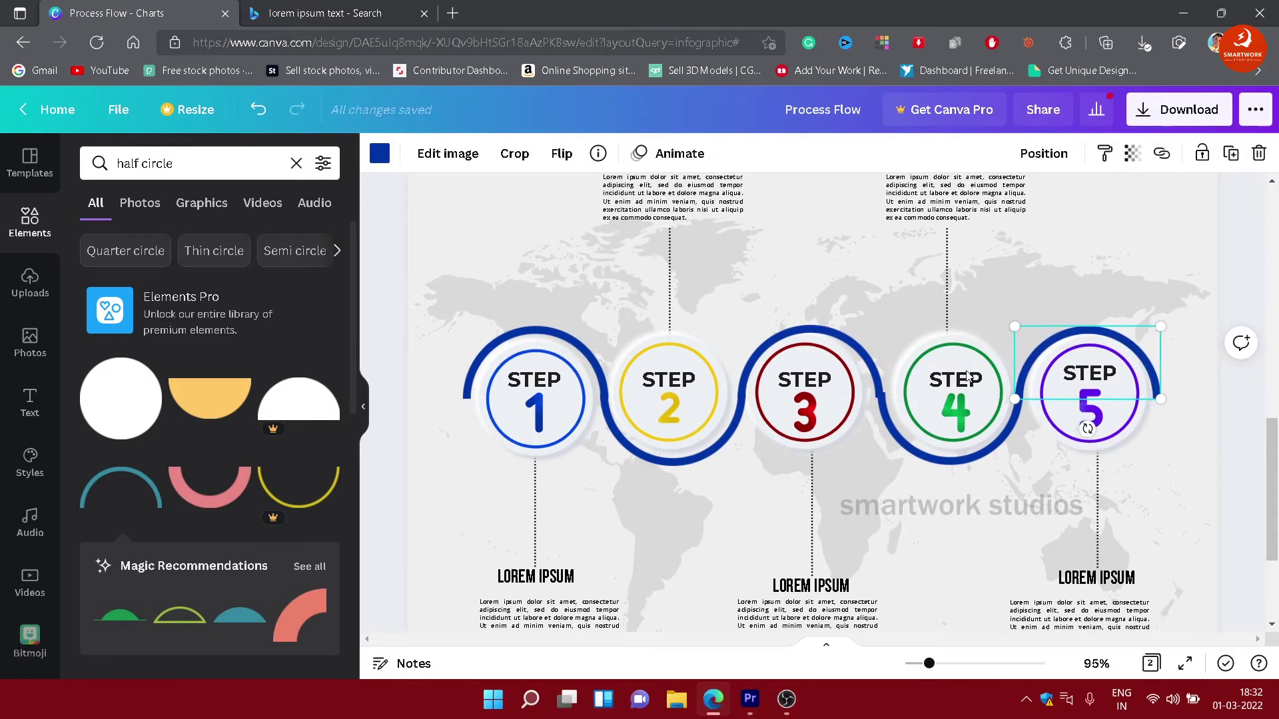
click(889, 406)
key(Right)
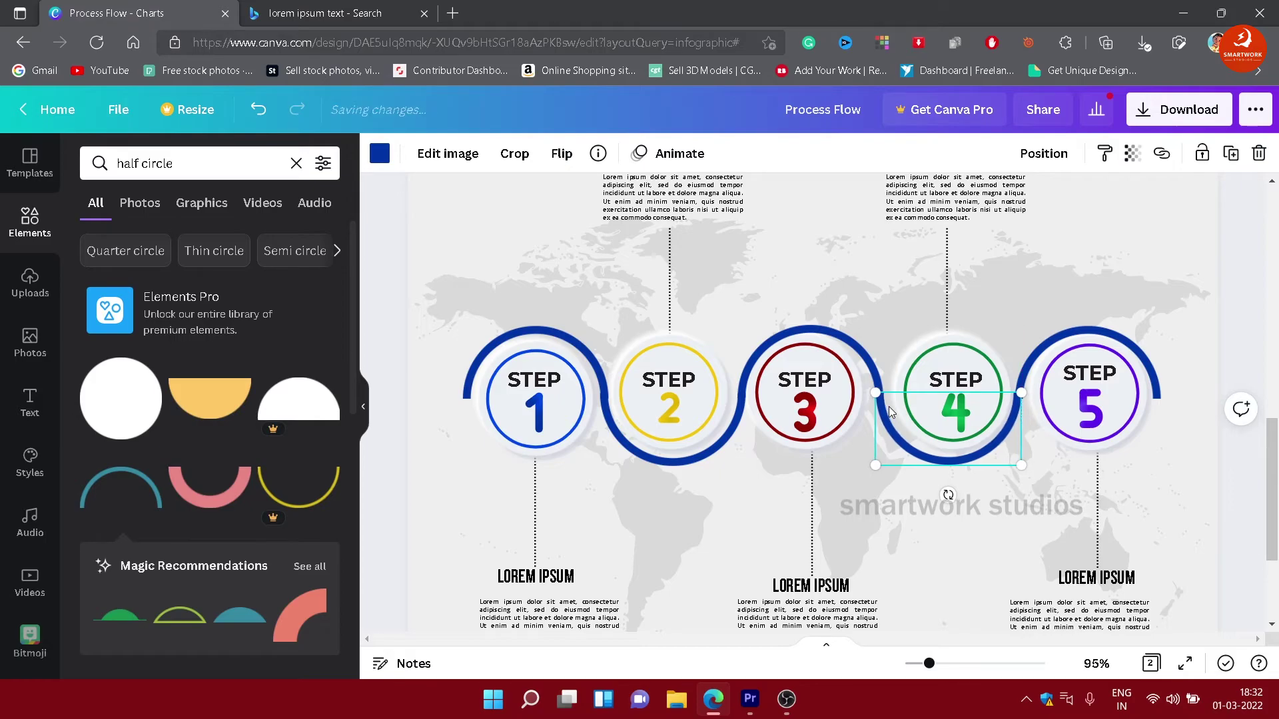
click(749, 540)
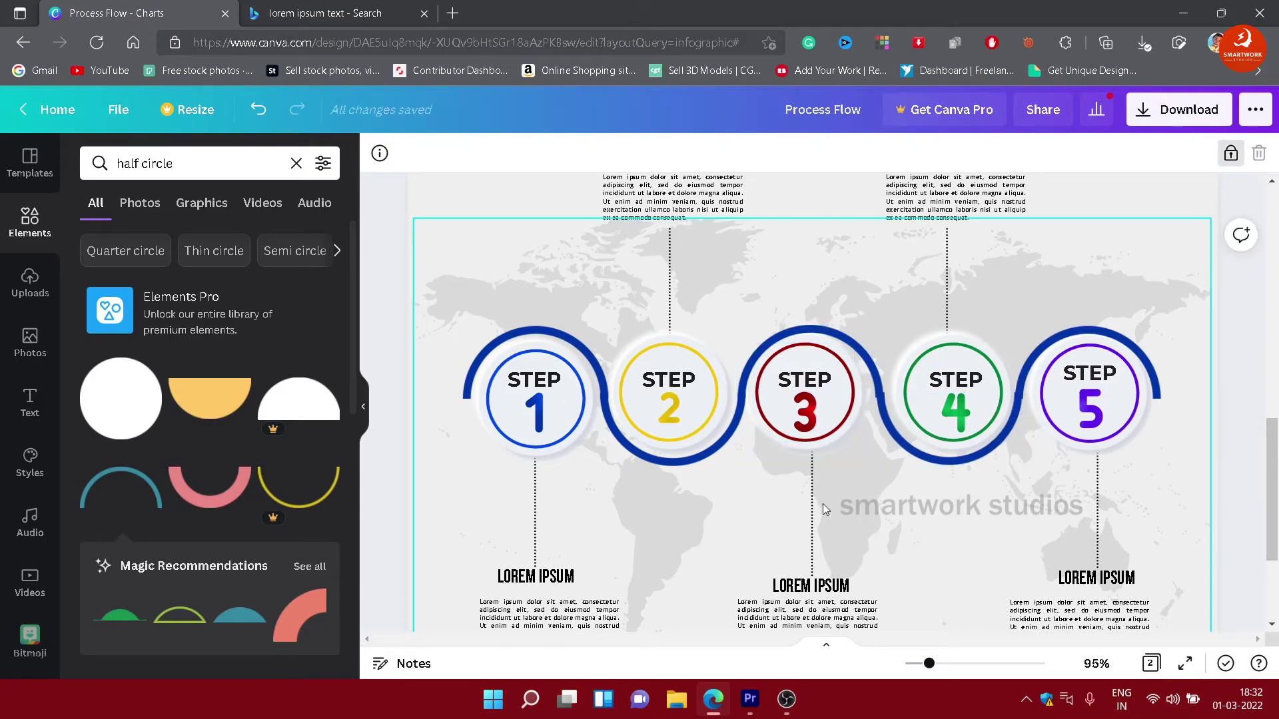
Step: Recolor the second circle's arc yellow and the third circle's arc dark red, matching their rings
click(877, 380)
click(669, 461)
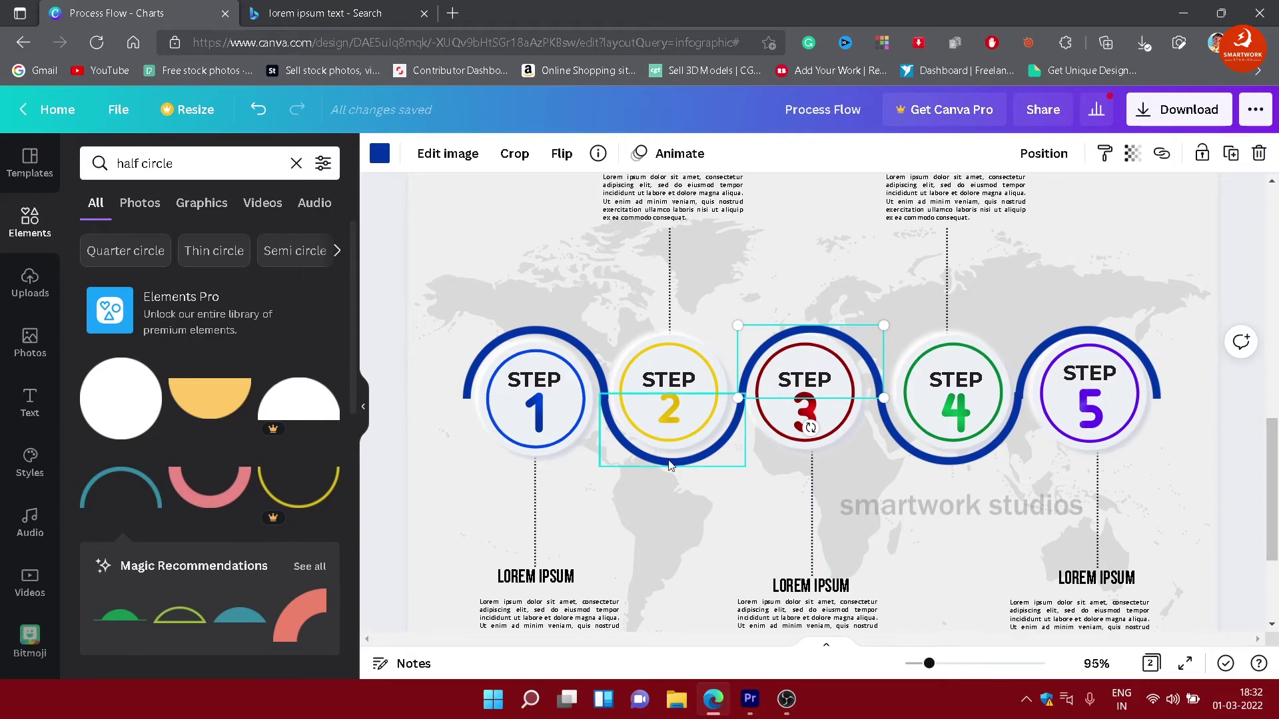
click(380, 153)
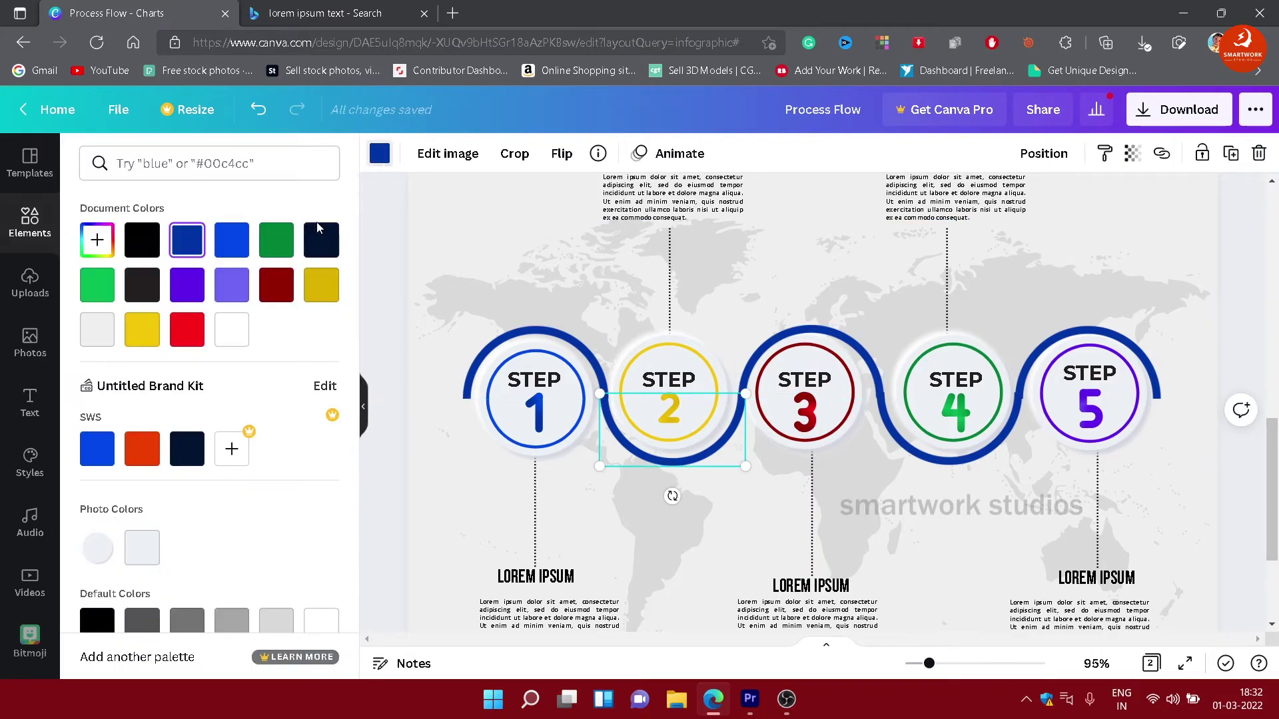
click(142, 329)
click(818, 341)
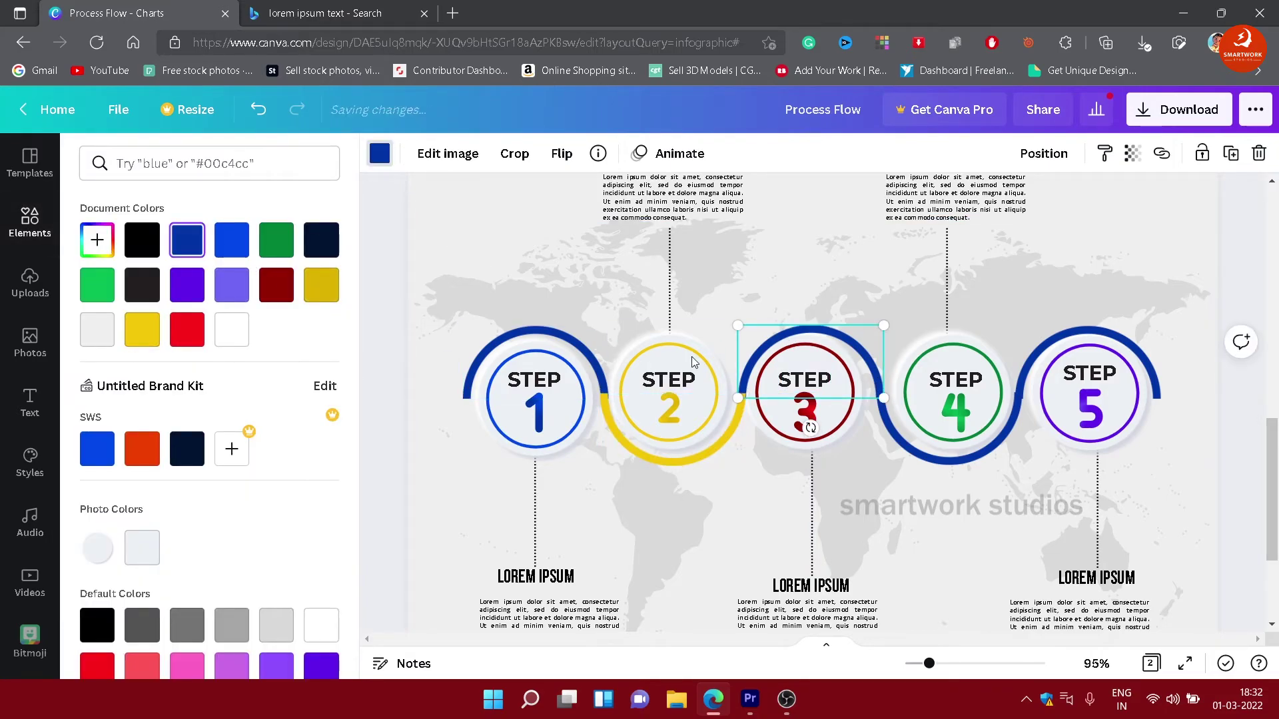
click(276, 284)
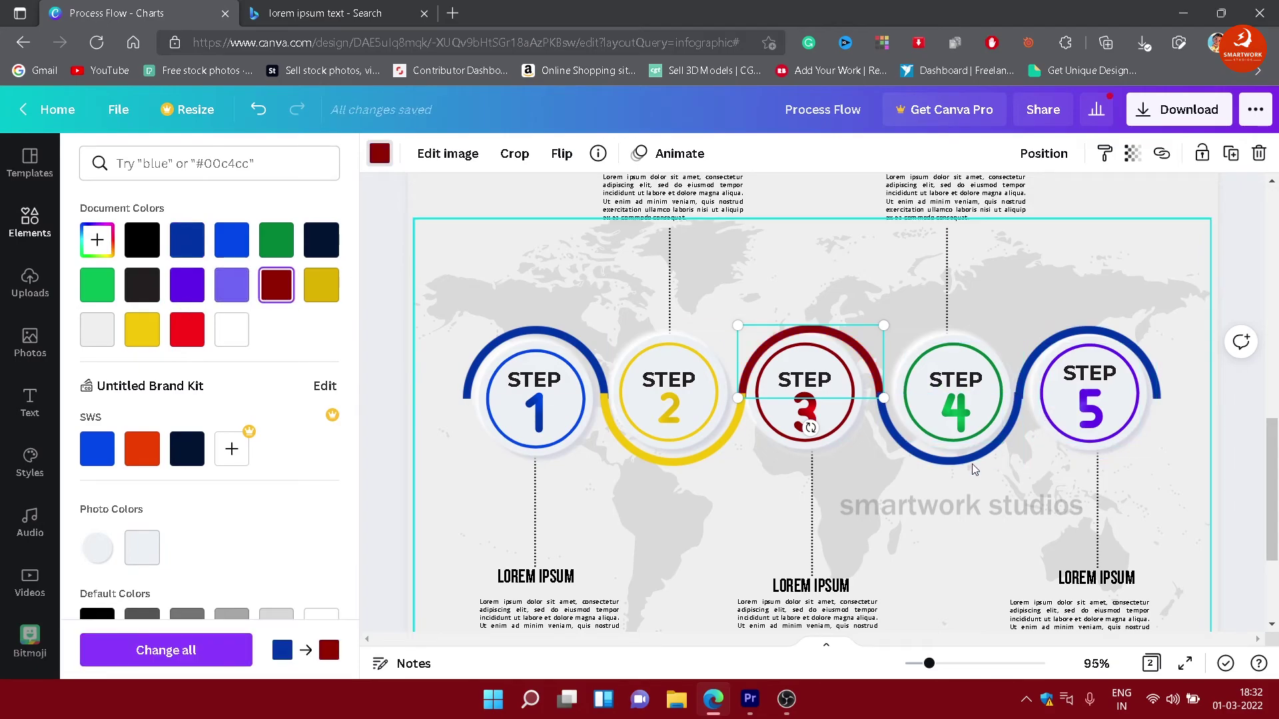
Step: Recolor the fourth circle's arc dark green and the fifth circle's arc deep violet
key(Tab)
click(275, 241)
key(Tab)
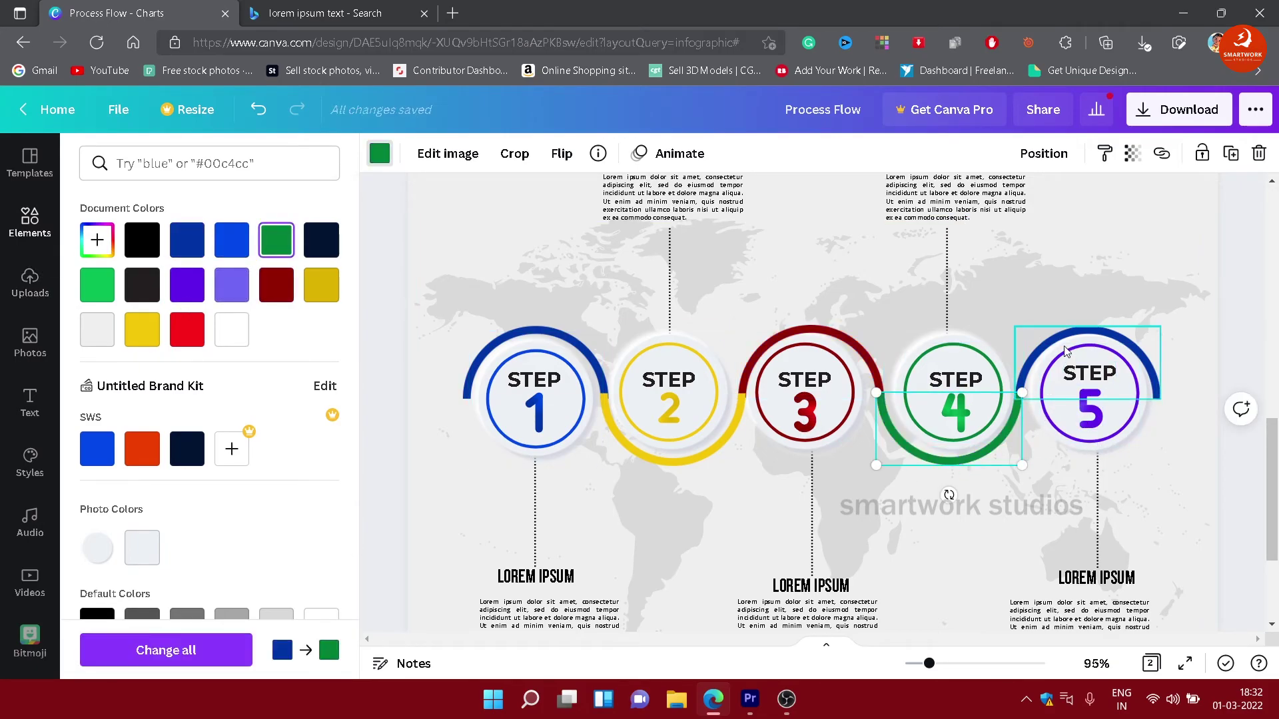
click(177, 295)
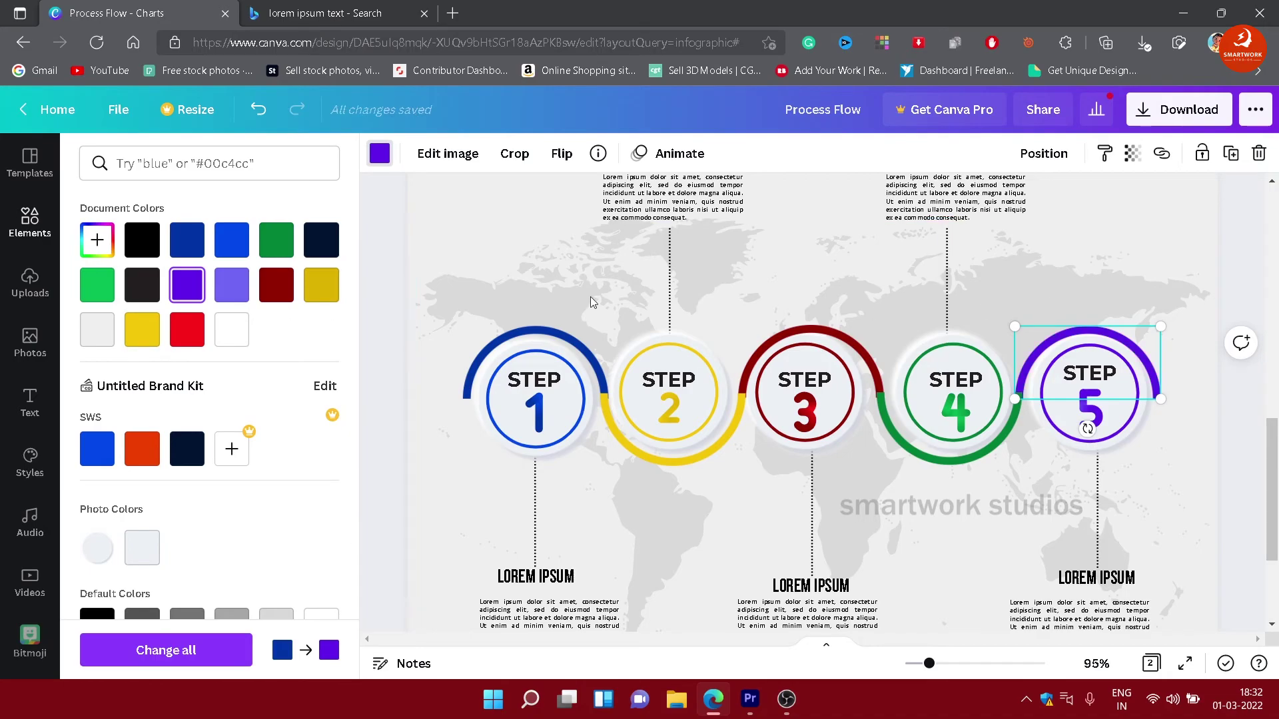
click(1166, 273)
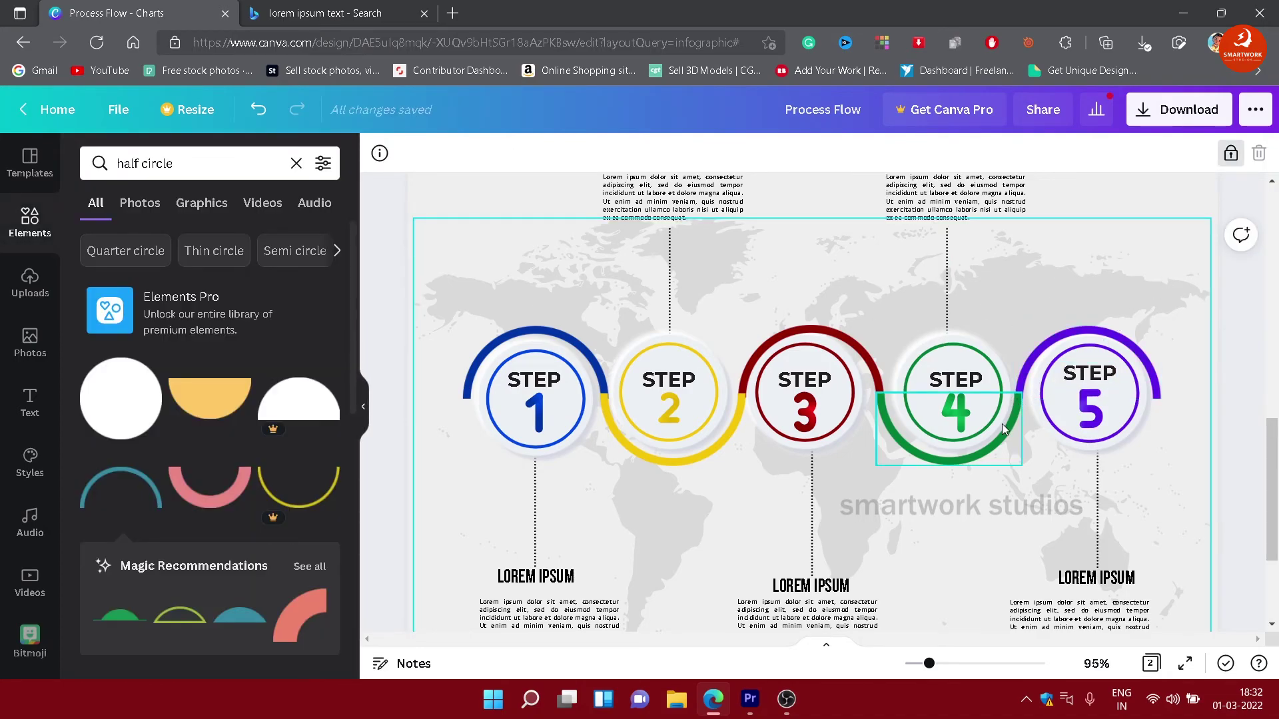
Step: Fine-tune the arc joints by shifting the dark red arc slightly left and the green arc slightly right
click(823, 341)
drag(824, 341, 823, 341)
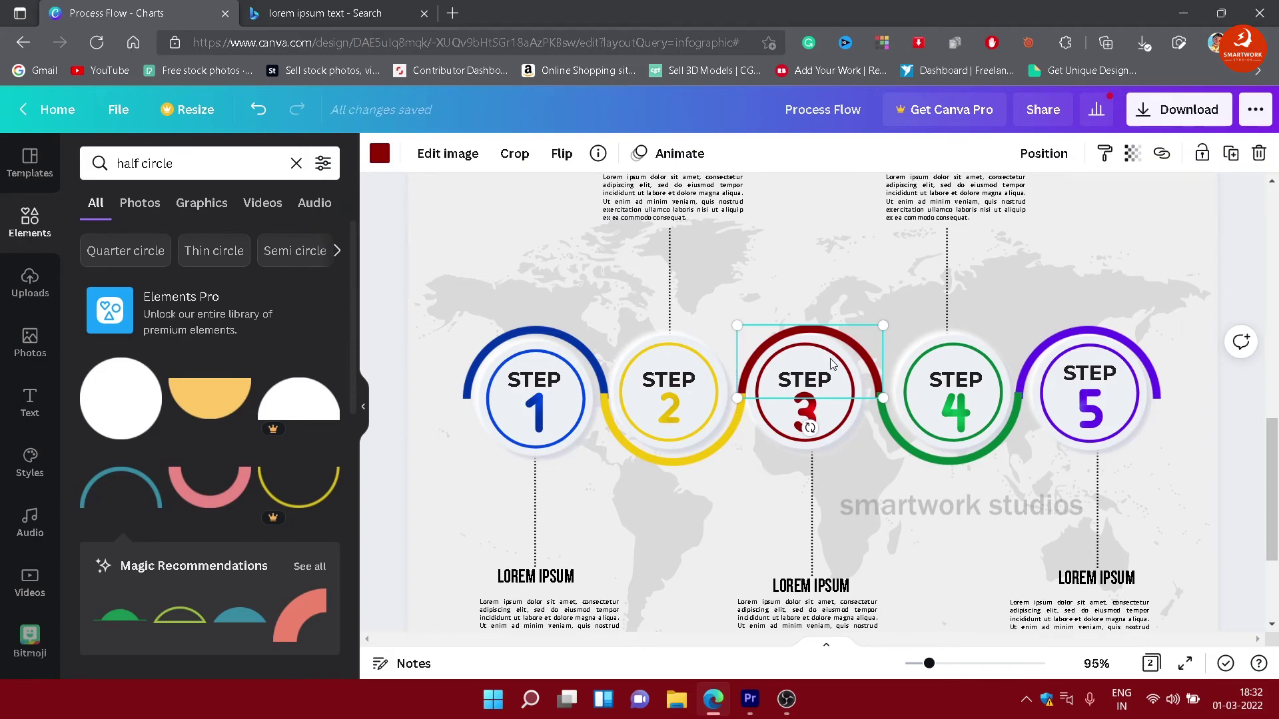
click(893, 474)
click(927, 461)
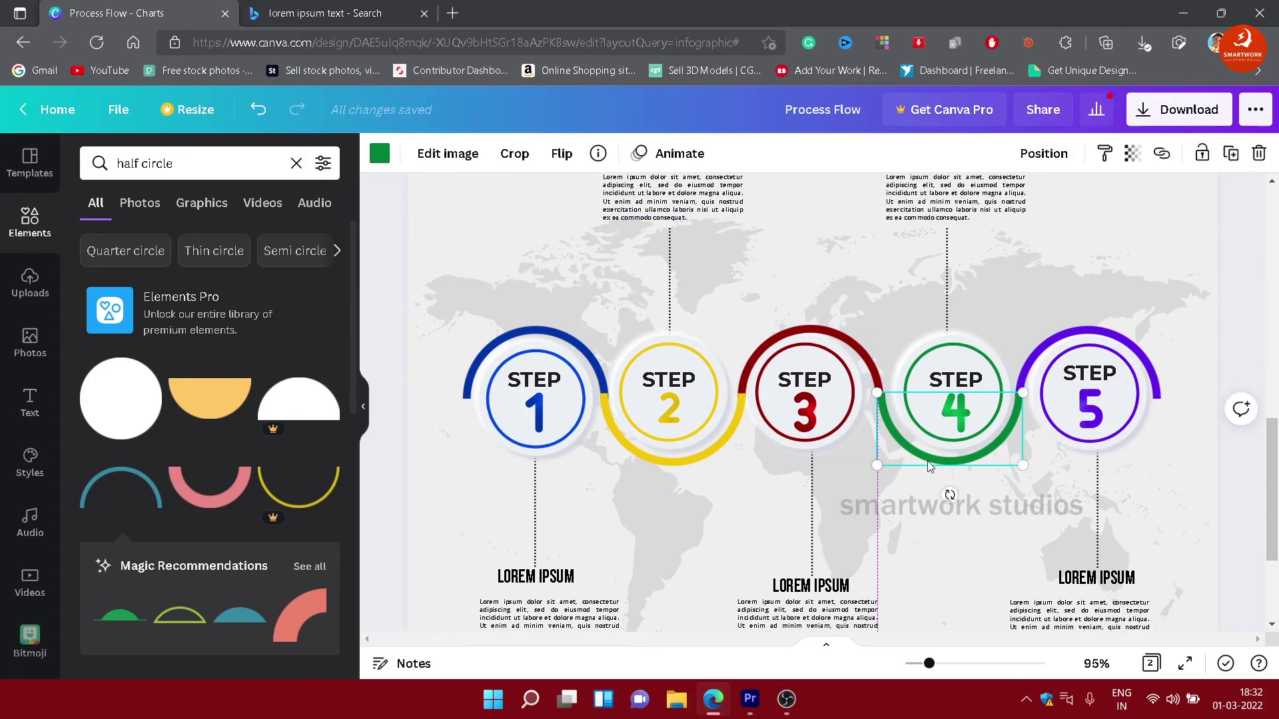
click(1109, 278)
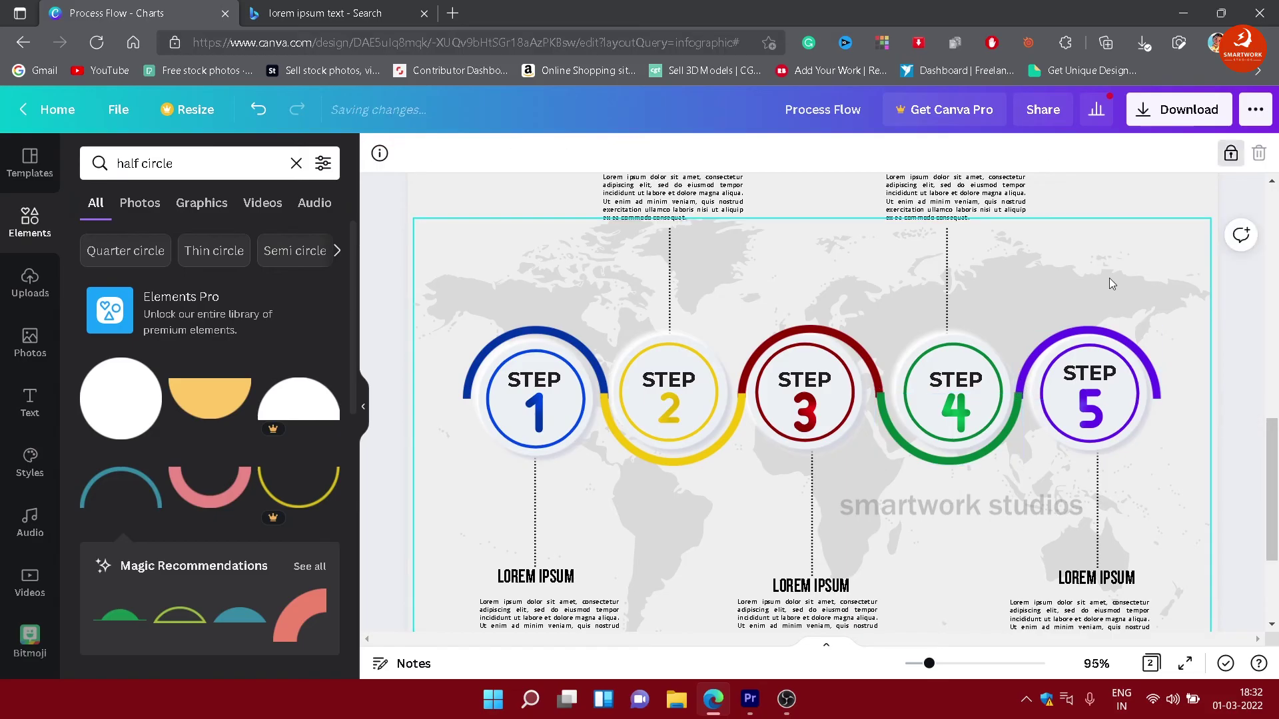